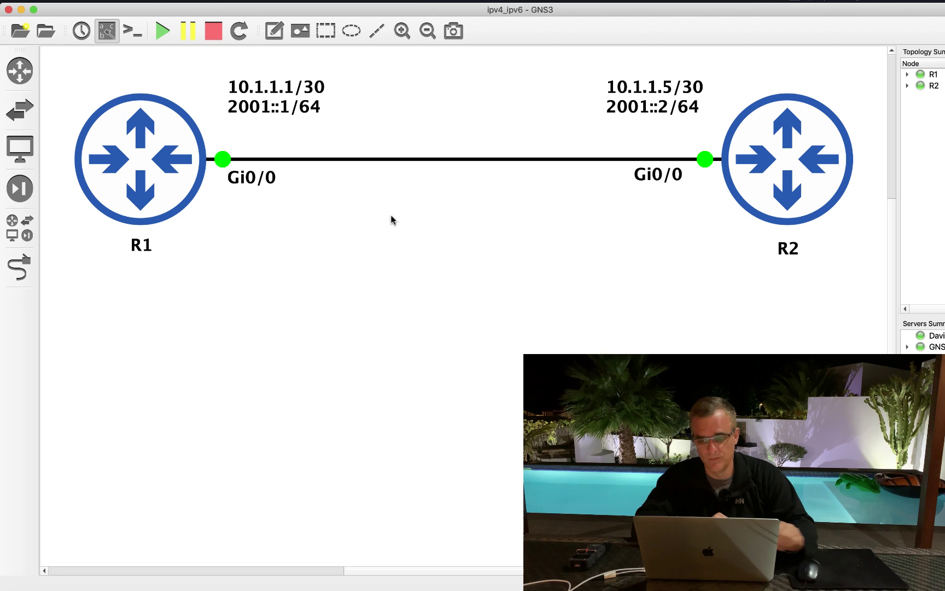
Step: On R1, display the running configuration of interface g0/0 and highlight its IPv4 and IPv6 address lines
scroll(890, 209, "down", 1)
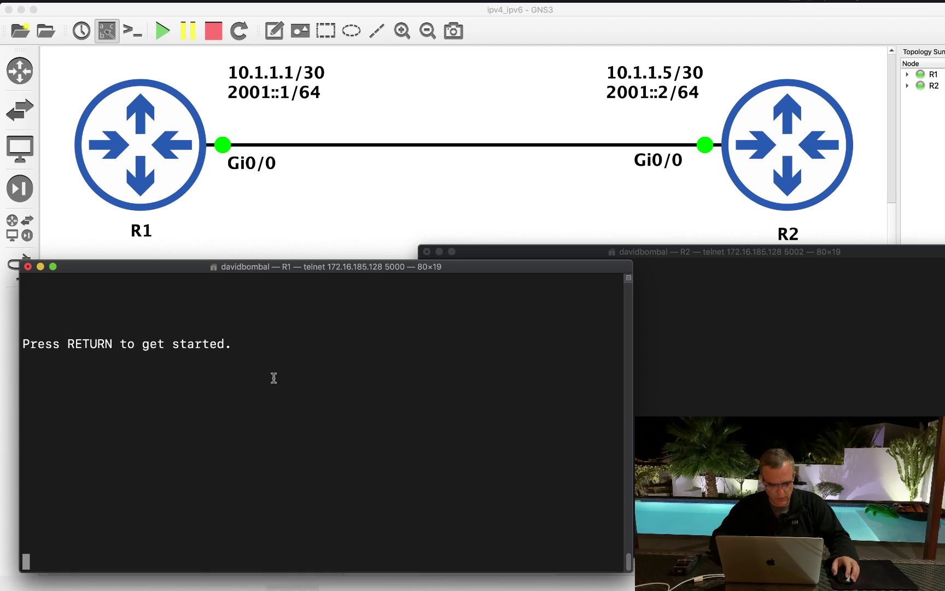
key("Return")
key("Return")
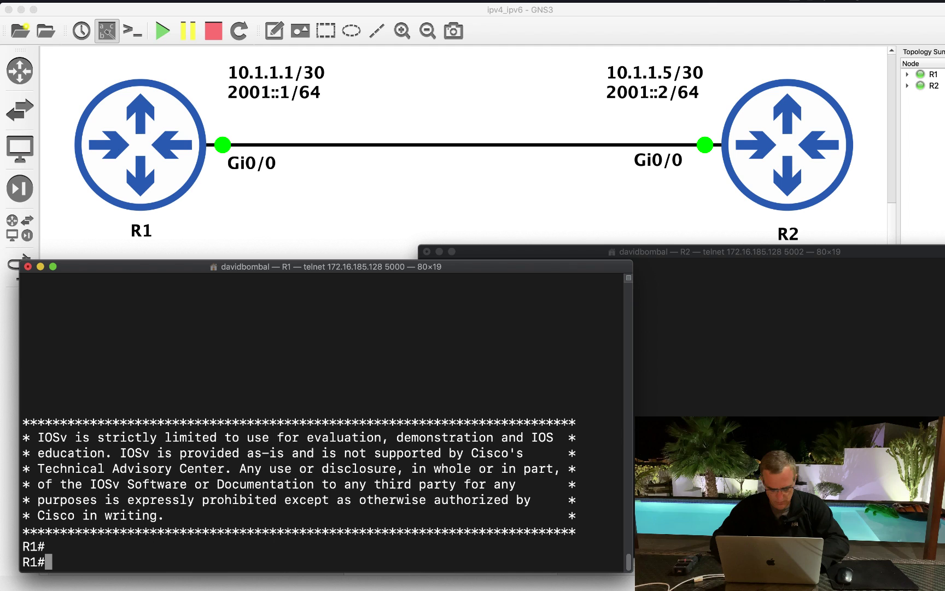
type("sh ")
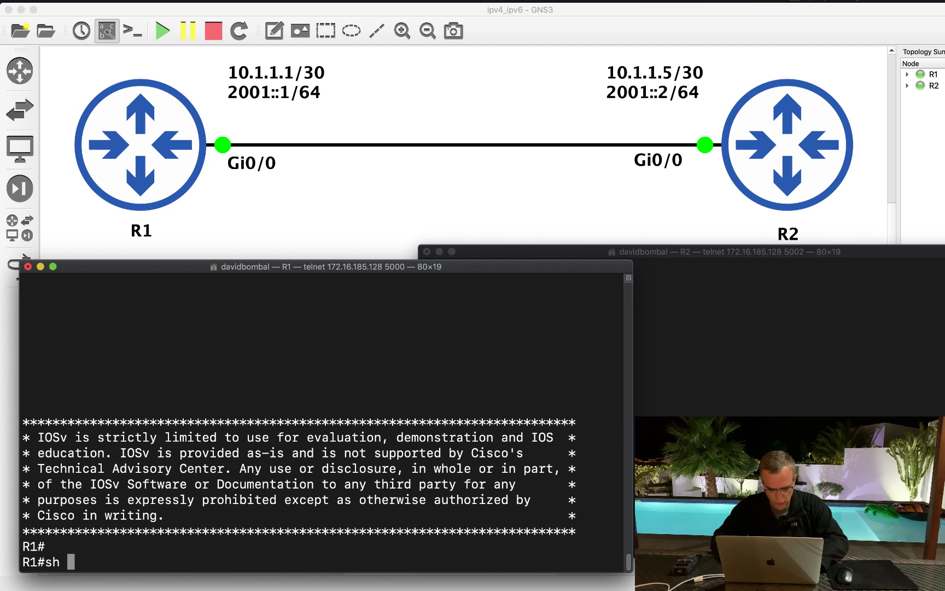
type("run int g")
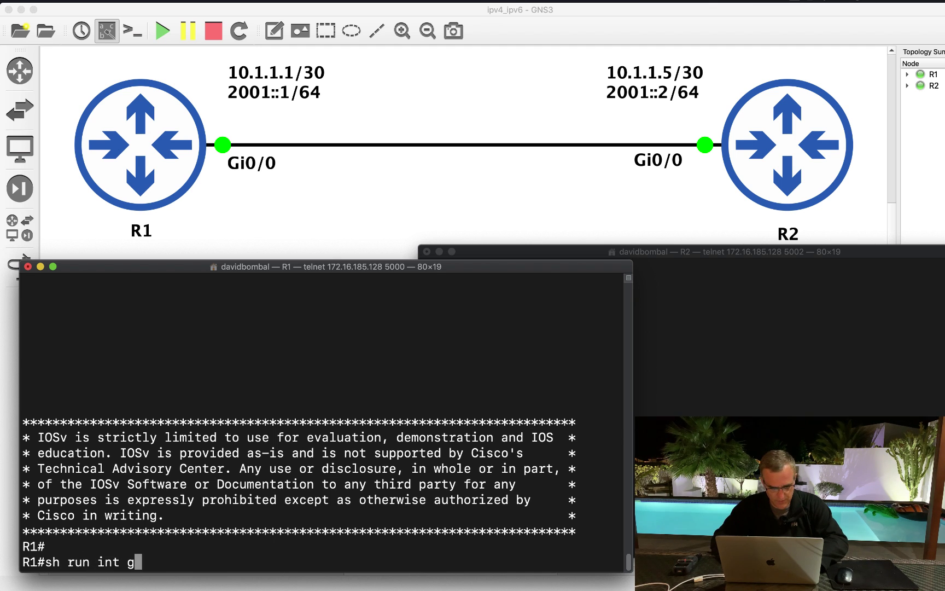
type("0/0")
key("Return")
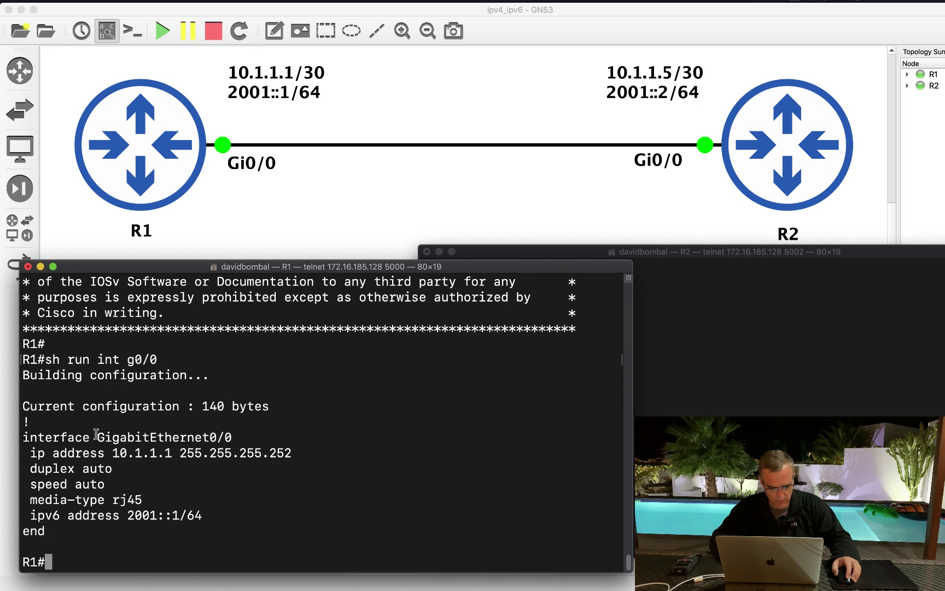
left_click_drag(26, 455, 335, 457)
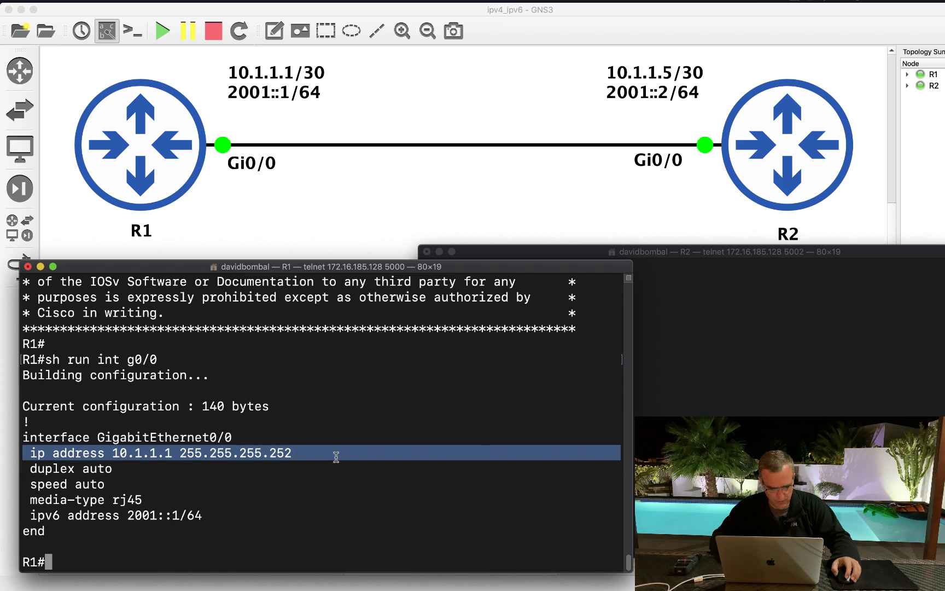
left_click_drag(25, 515, 243, 519)
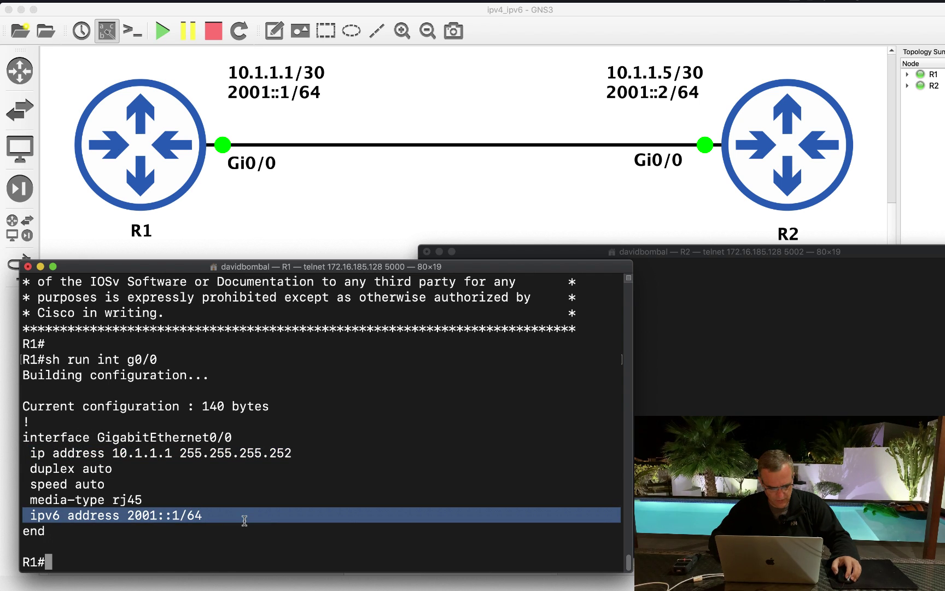
Step: On R2, display the running configuration of interface g0/0 and highlight its IPv4 and IPv6 address lines
left_click(809, 395)
key("Return")
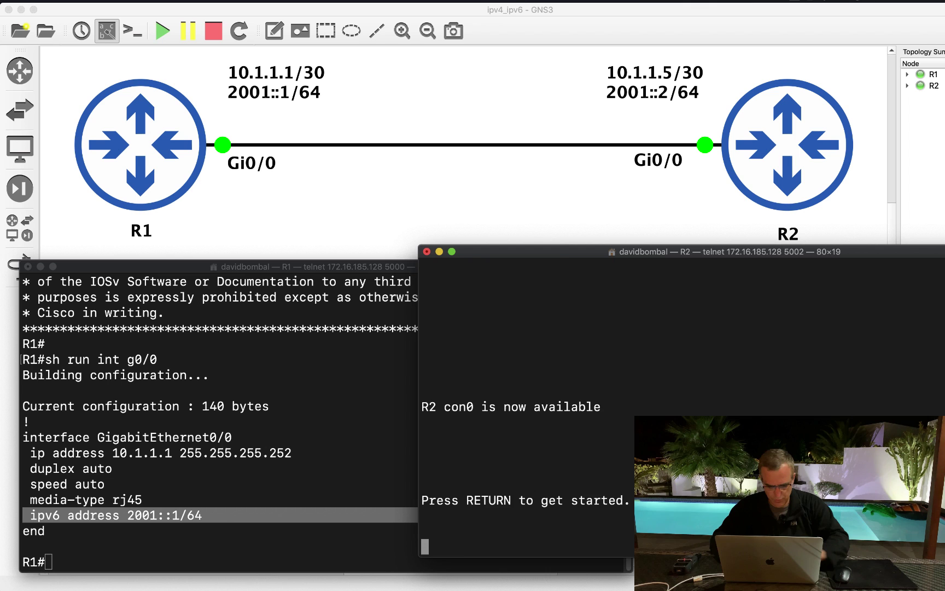
key("Return")
type("sh ")
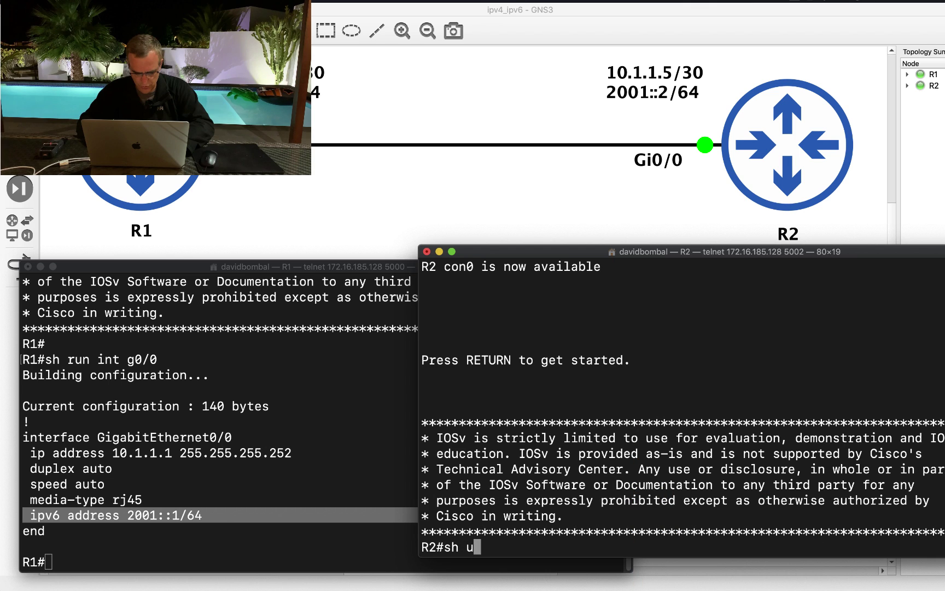
type("r ")
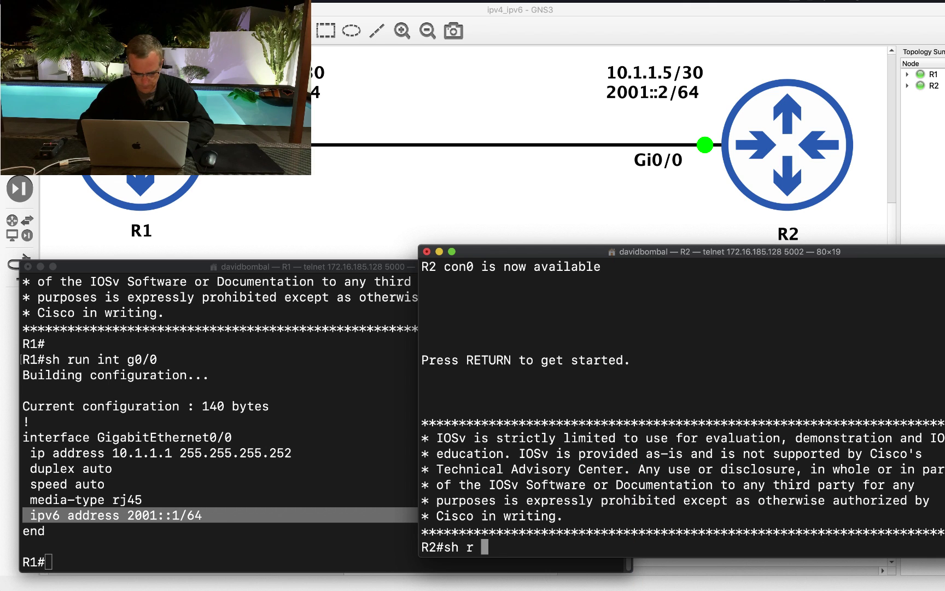
type("uun int g0/0")
key("Return")
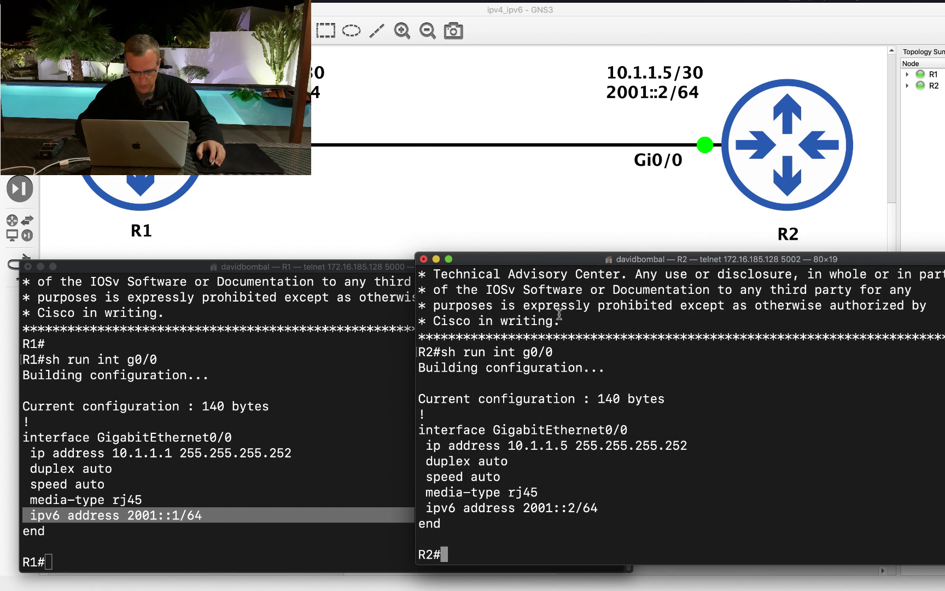
left_click_drag(726, 441, 424, 436)
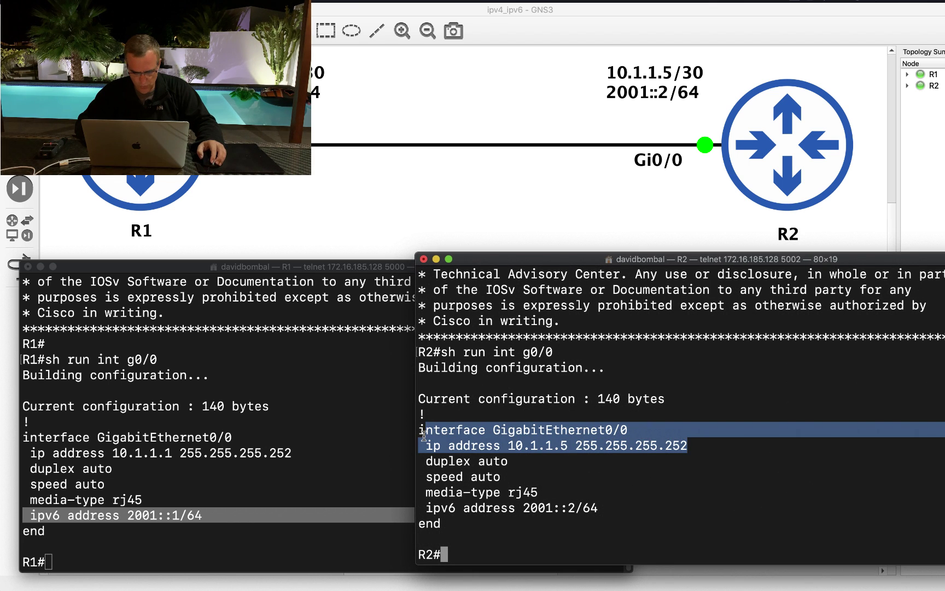
left_click_drag(600, 509, 405, 507)
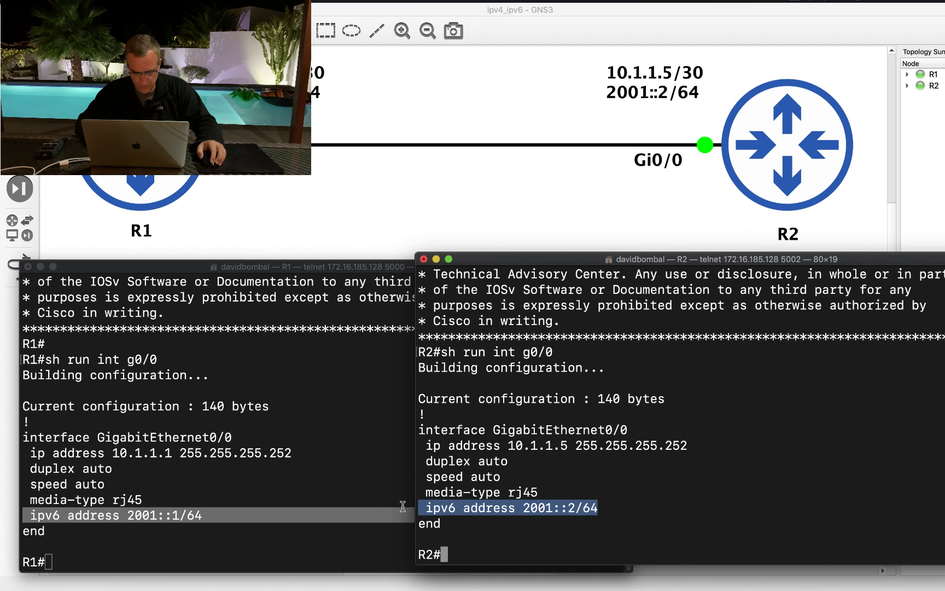
Step: From R1, ping the router's own IPv4 address 10.1.1.1
left_click(289, 464)
left_click(296, 457)
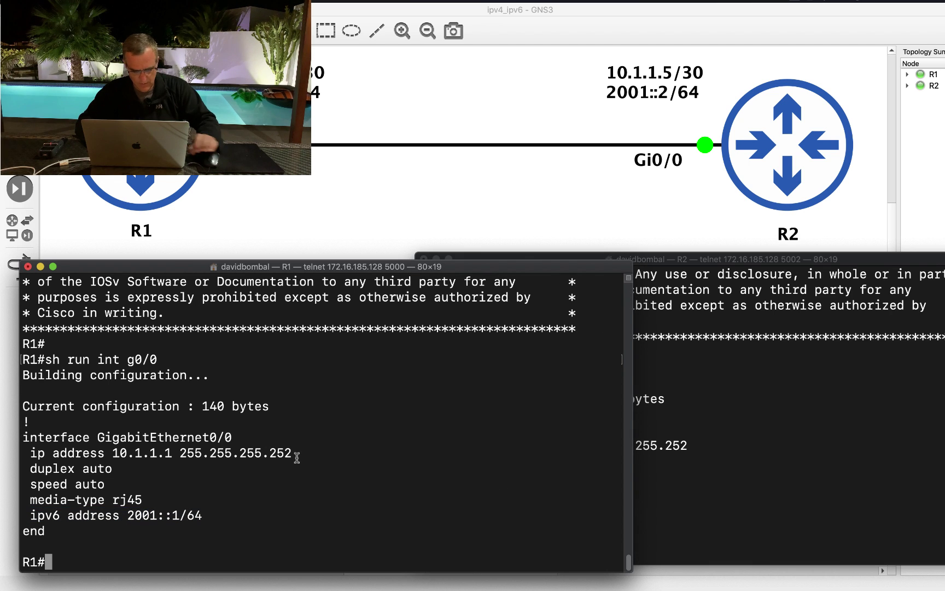
type("ping 10.1.1.")
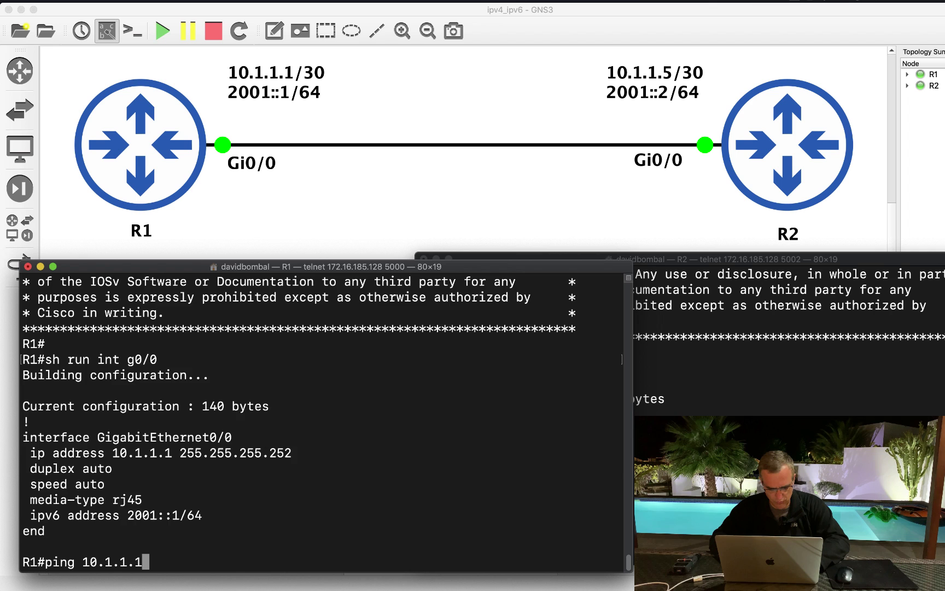
type("1")
key("Return")
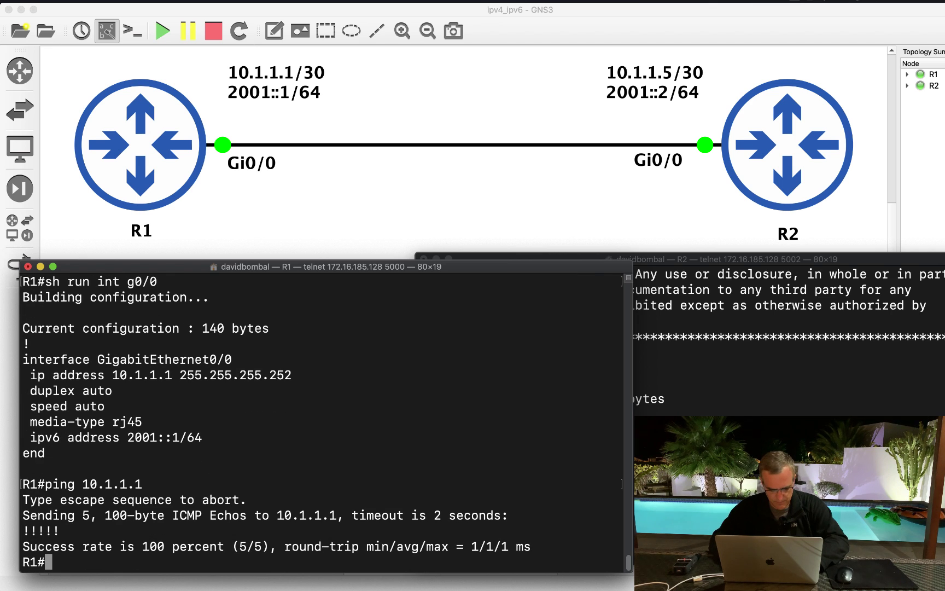
Step: From R1, ping R2's IPv4 address 10.1.1.5
key("Up")
type("5")
key("Return")
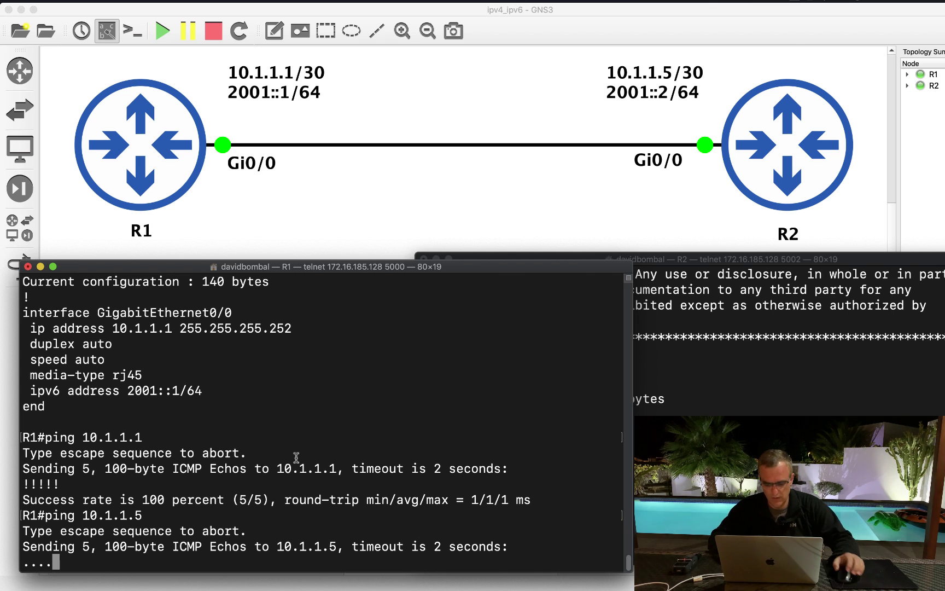
Step: On R2, list the neighbors with show cdp nei and highlight the command and the R1 entry
left_click(717, 418)
type("show c")
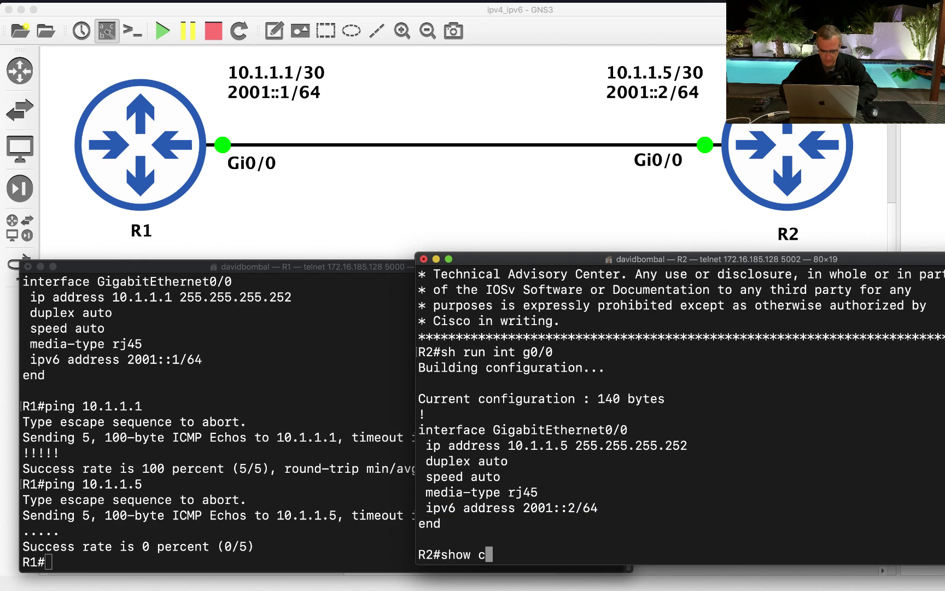
type("dp nei")
key("Return")
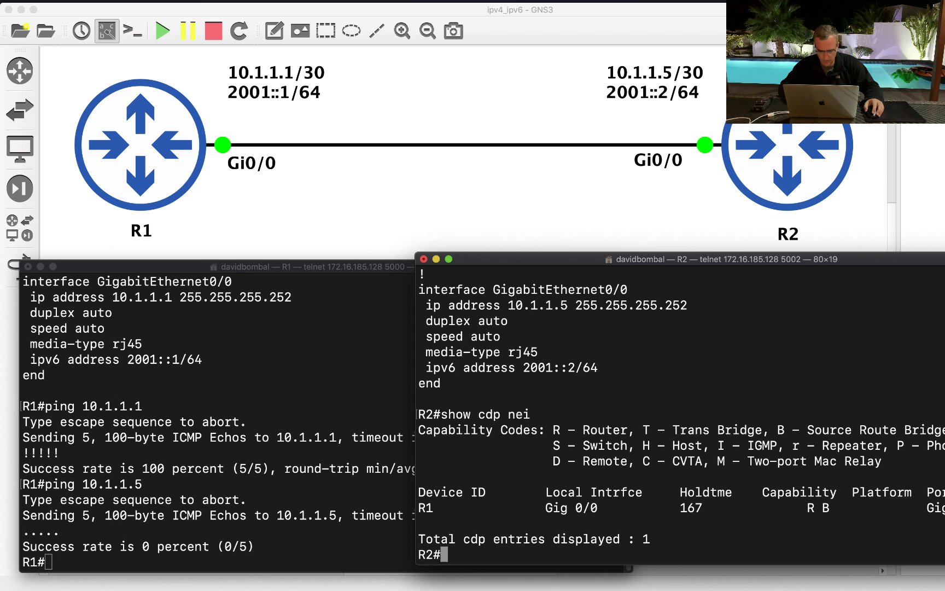
left_click_drag(425, 407, 559, 419)
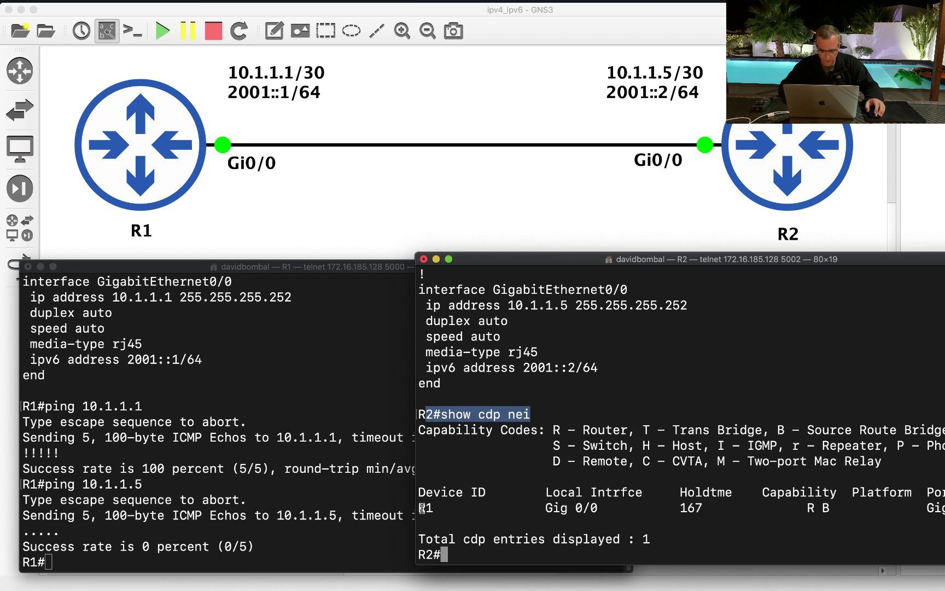
left_click_drag(422, 508, 944, 508)
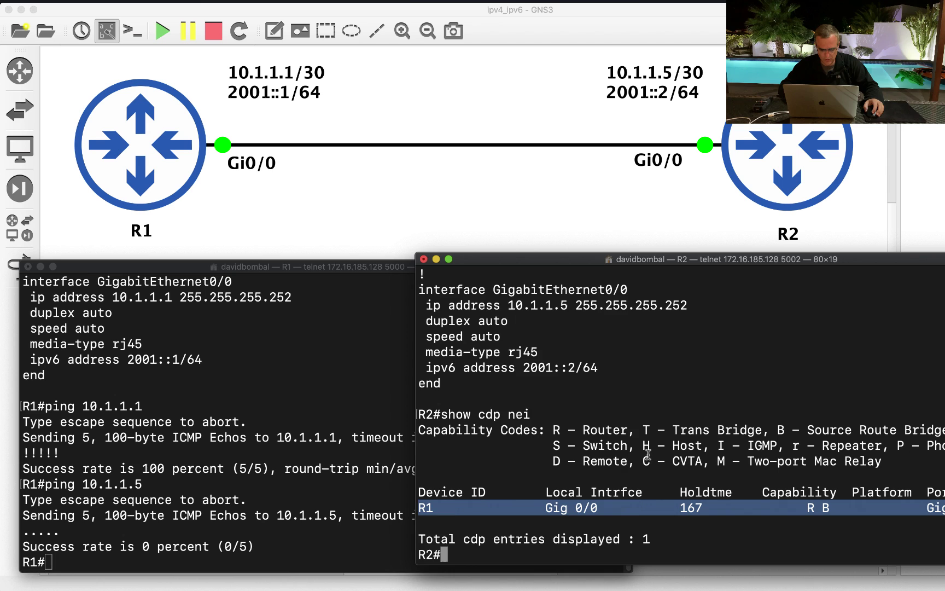
Step: On R1, list the neighbors with show cdp nei, then highlight the R2 entry and the earlier ping 10.1.1.5 command
left_click(332, 441)
type("show cdp ne")
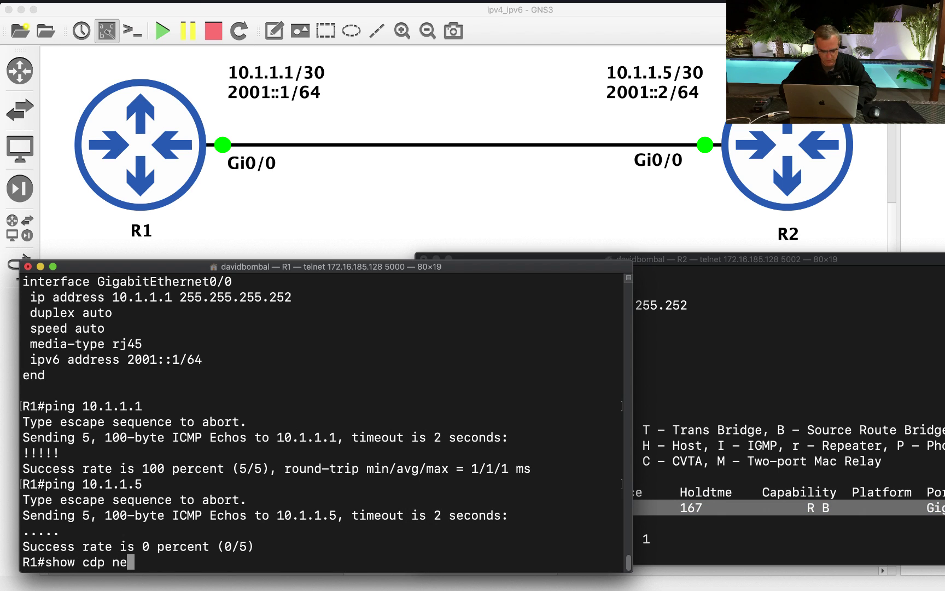
type("i")
key("Return")
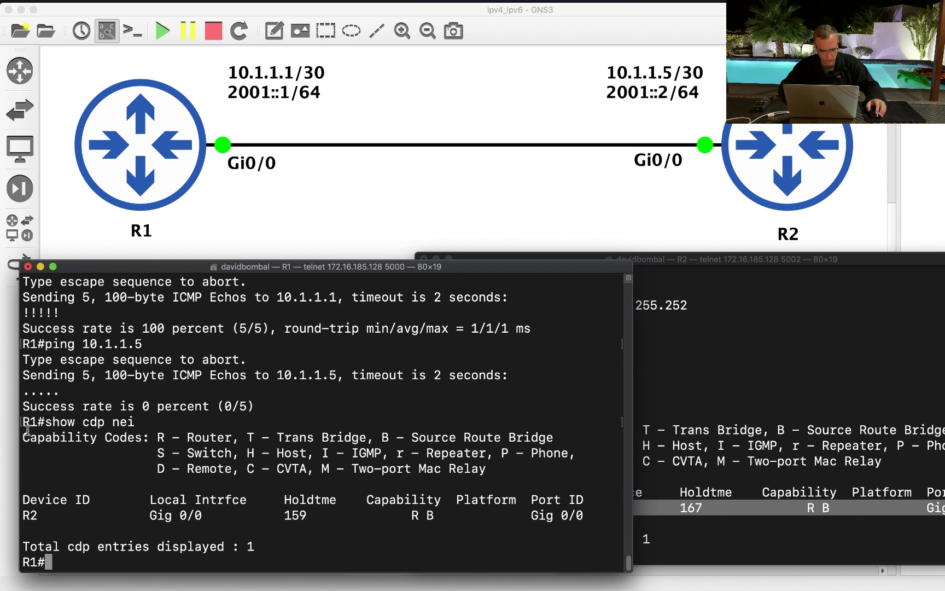
triple_click(131, 420)
left_click_drag(23, 516, 586, 517)
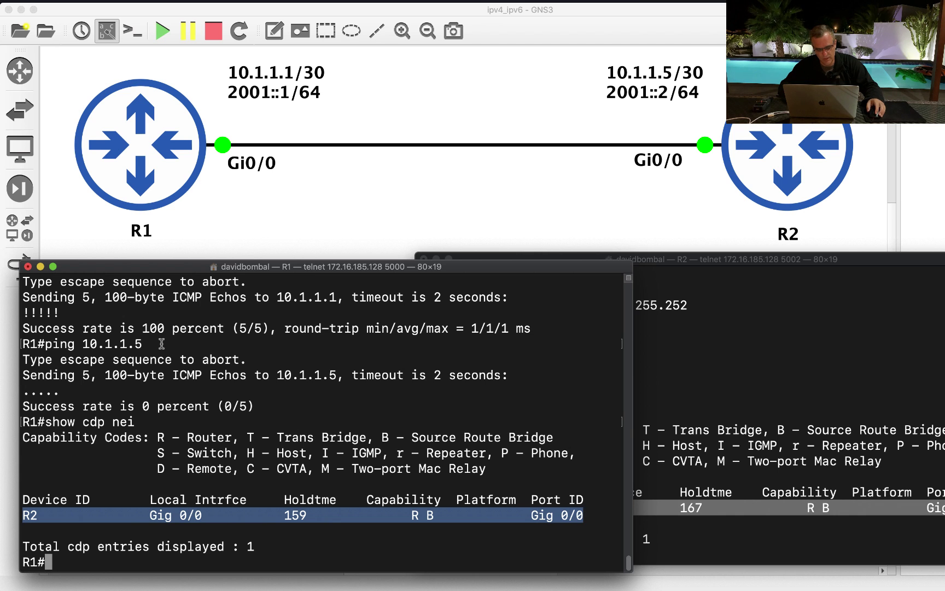
left_click_drag(161, 343, 14, 344)
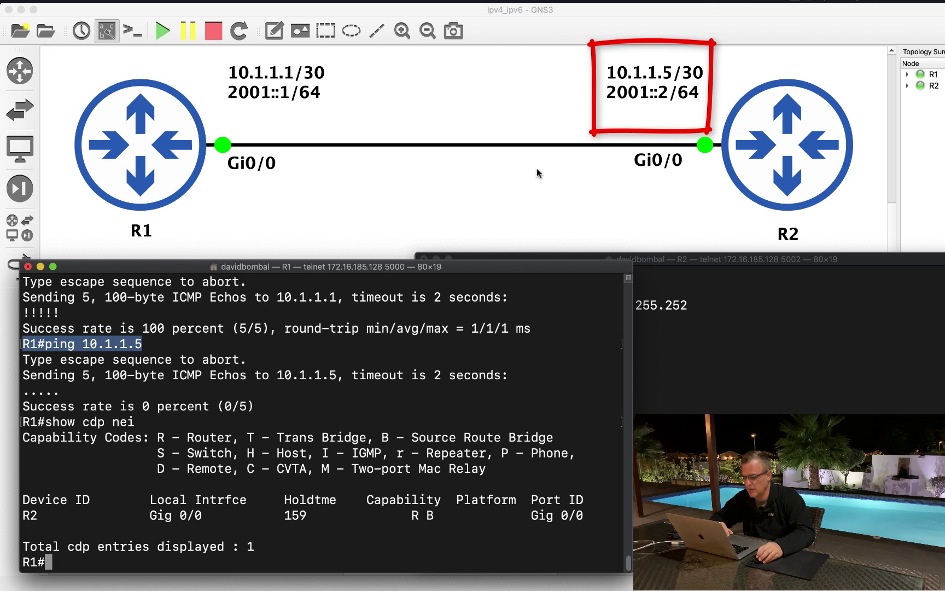
Step: Display R1's g0/0 running configuration again and highlight the subnet mask and the full IPv4 address line
type("sh reun")
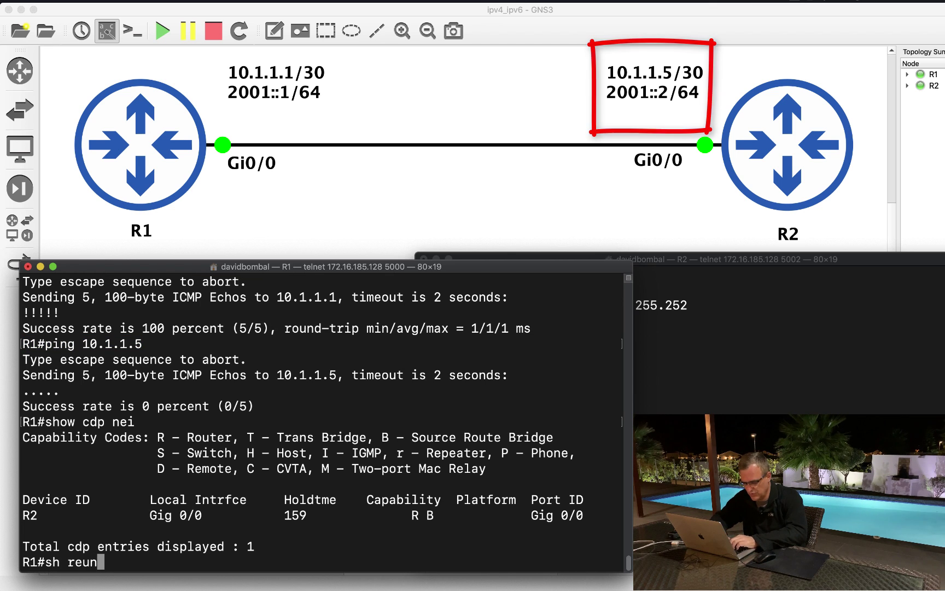
key("BackSpace")
key("BackSpace")
key("BackSpace")
type("un int g0/")
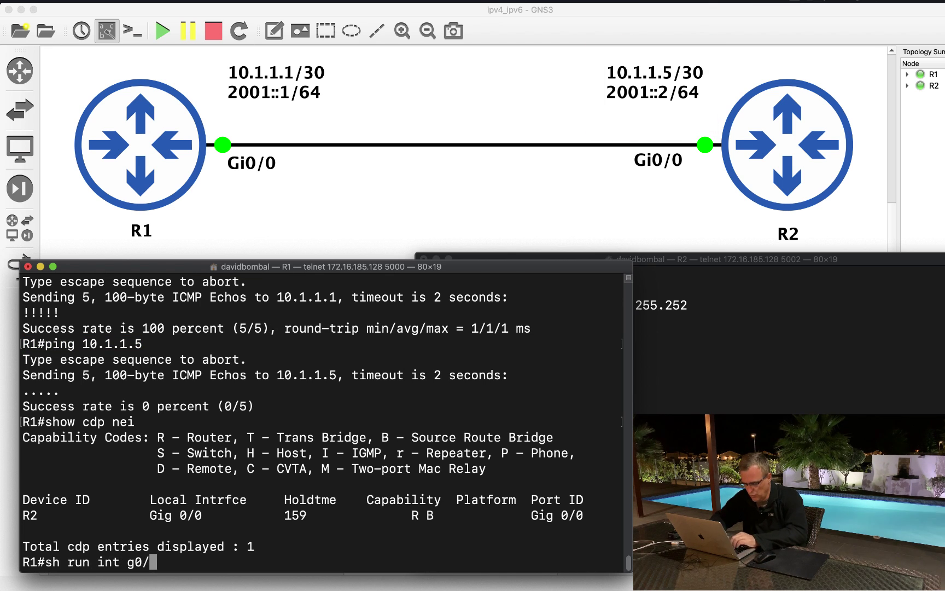
type("0")
key("Return")
left_click_drag(179, 451, 344, 446)
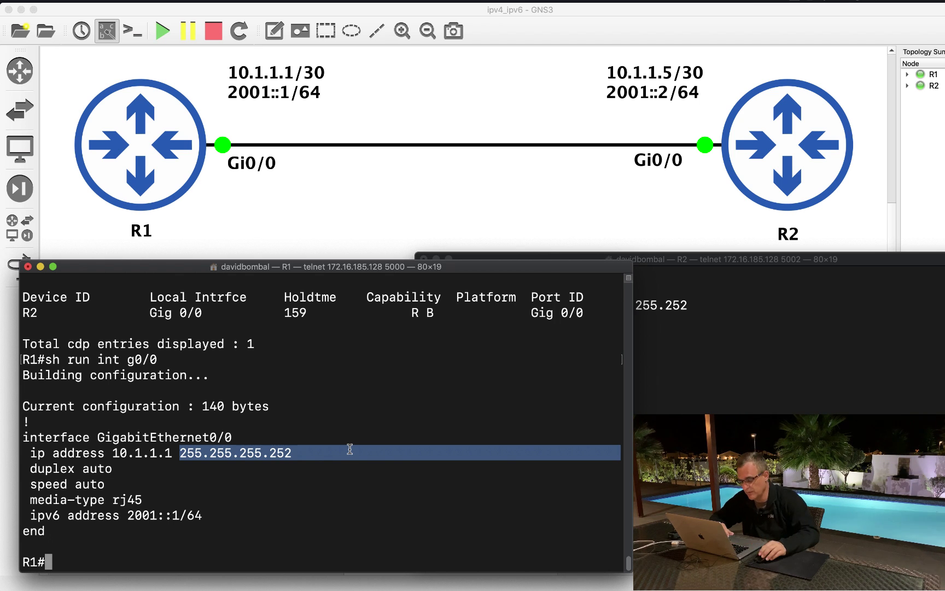
left_click(315, 469)
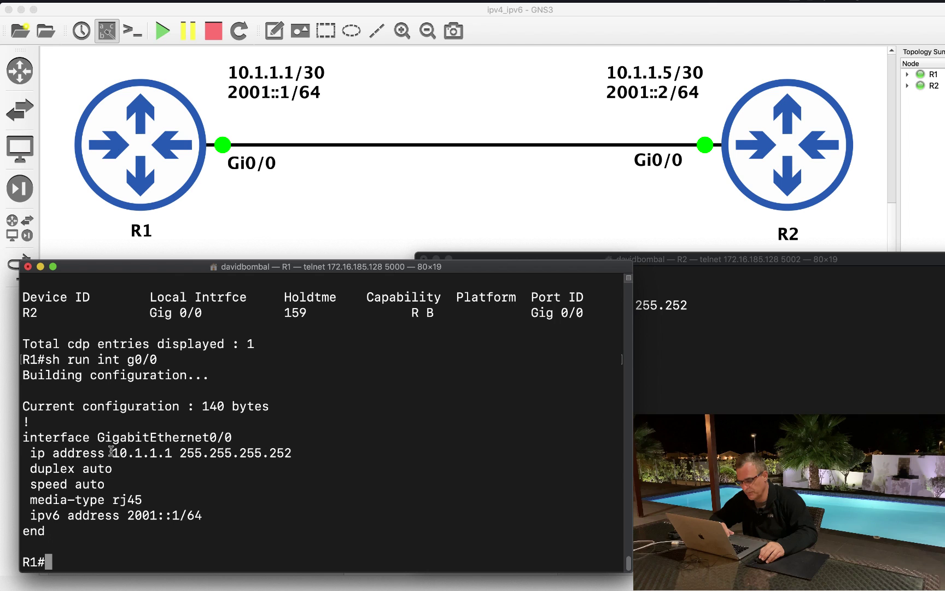
left_click_drag(27, 452, 406, 447)
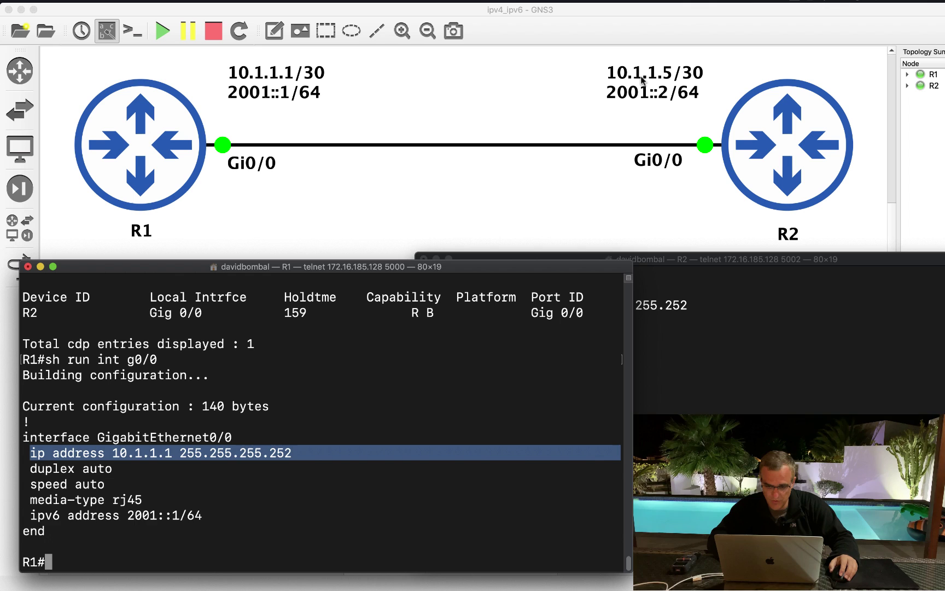
Step: On R2, display the g0/0 interface details with sh int g0/0 and its running configuration with sh run int g0/0
left_click(783, 300)
type("sh unt")
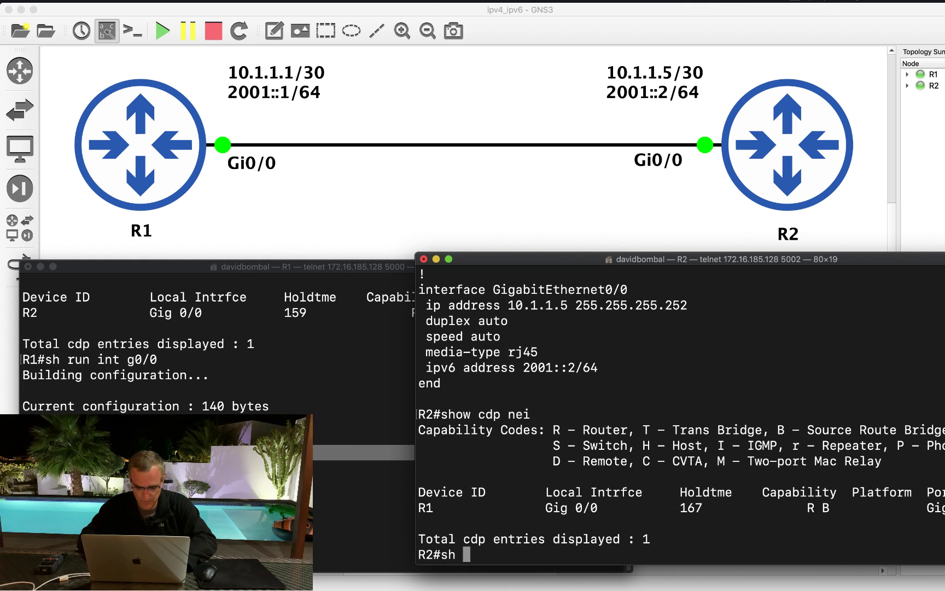
key("BackSpace")
key("BackSpace")
key("BackSpace")
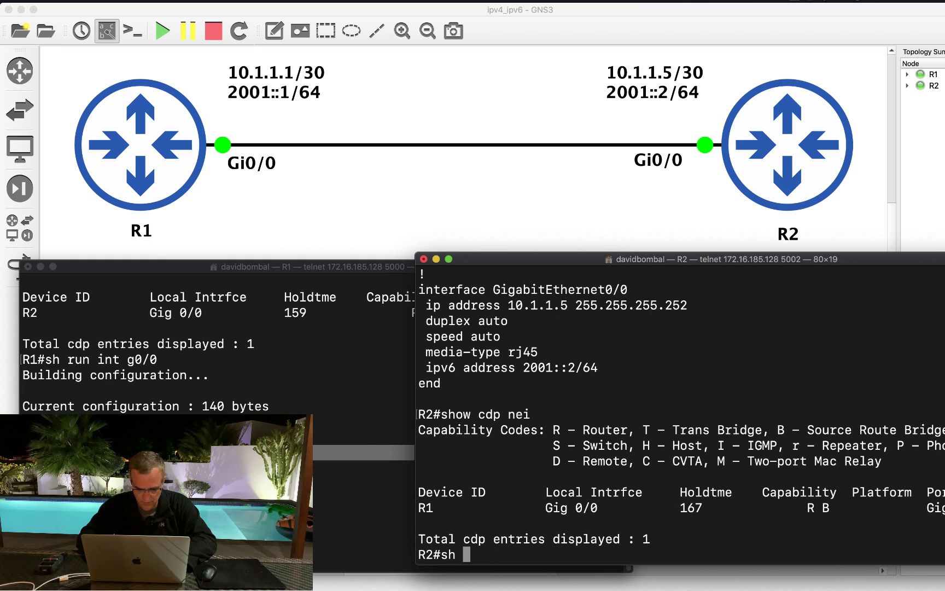
type("int g0/0")
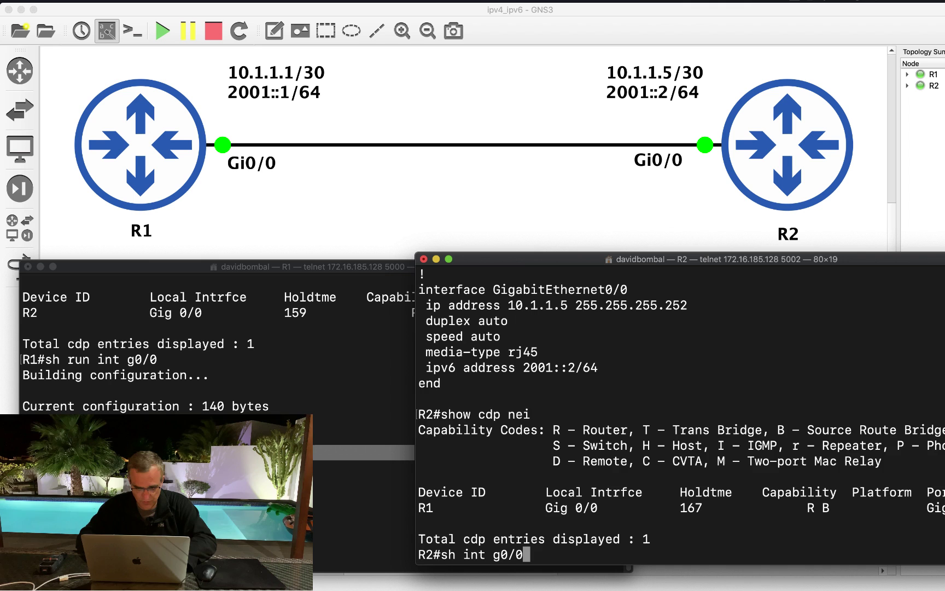
key("Return")
type("qsh run int g0/0")
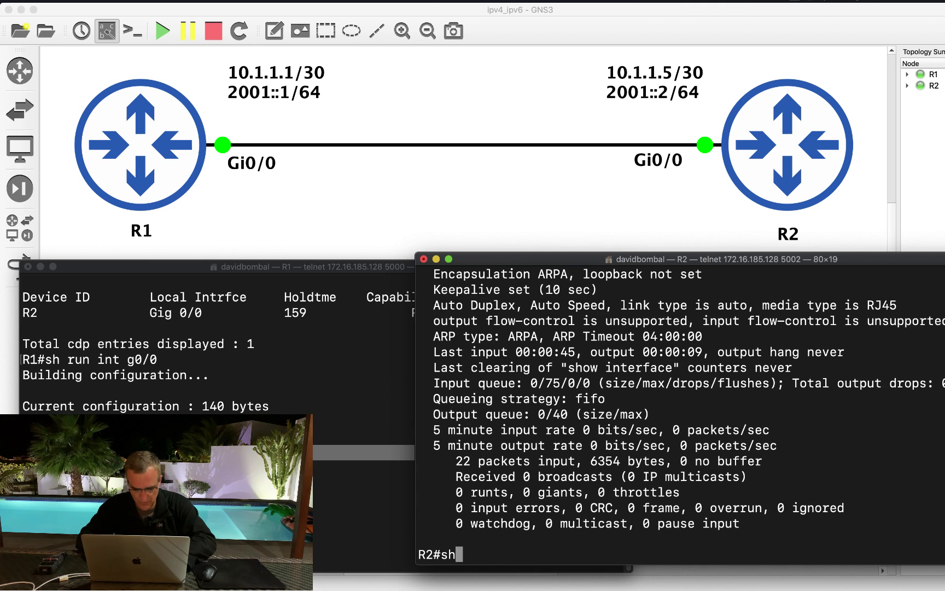
key("Return")
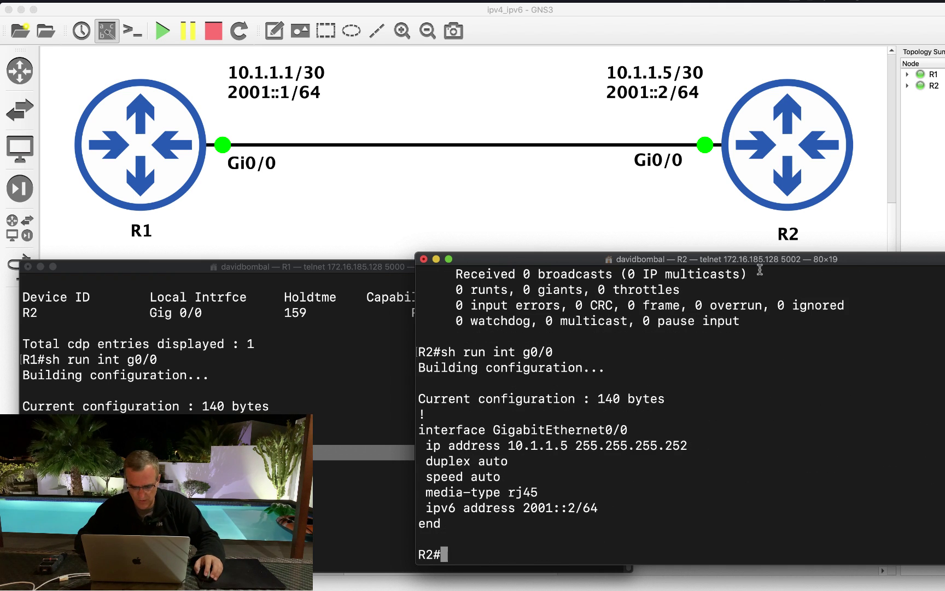
Step: Highlight the interface name and IP address lines in R2's g0/0 configuration, then the same lines in R1's configuration
left_click_drag(436, 422, 725, 442)
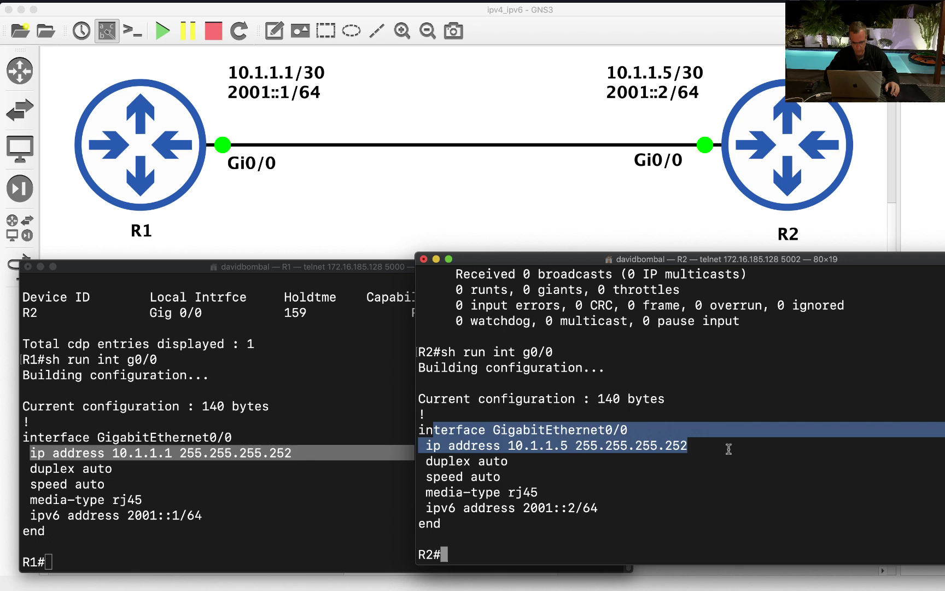
left_click_drag(730, 451, 432, 430)
left_click(302, 465)
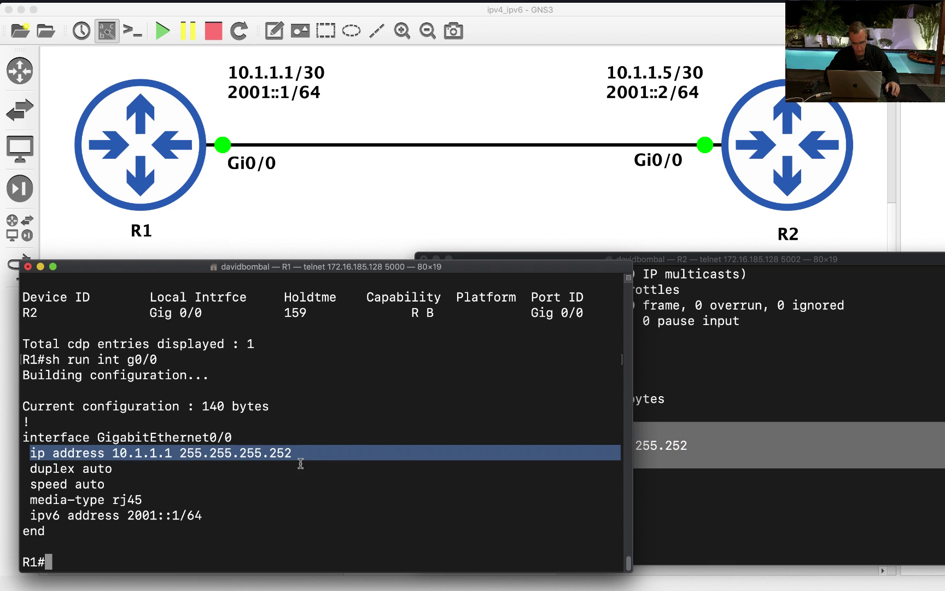
left_click_drag(357, 462, 1, 437)
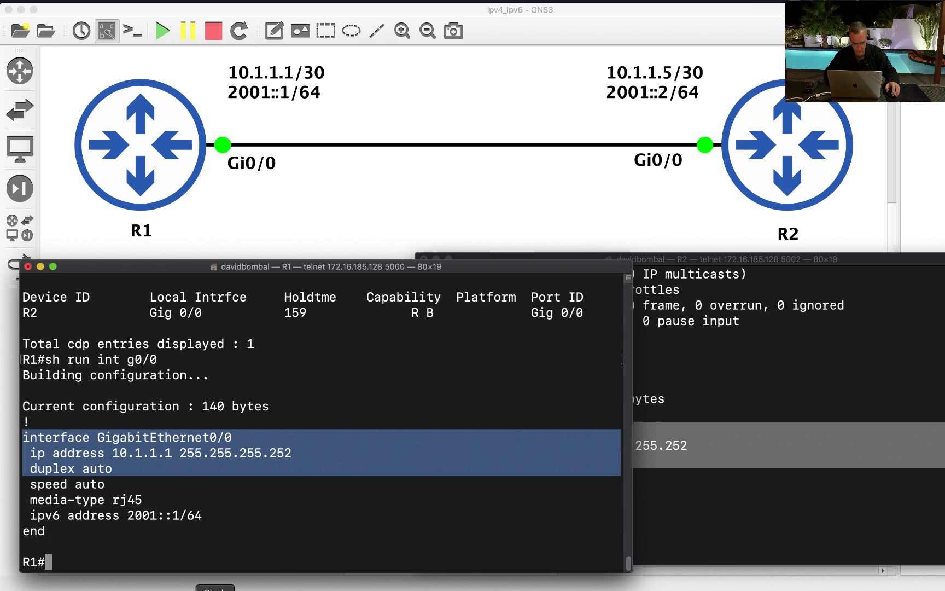
Step: Switch to the blank Word document, enter 10.1.1.1 and enlarge the text to 36 pt
left_click(190, 589)
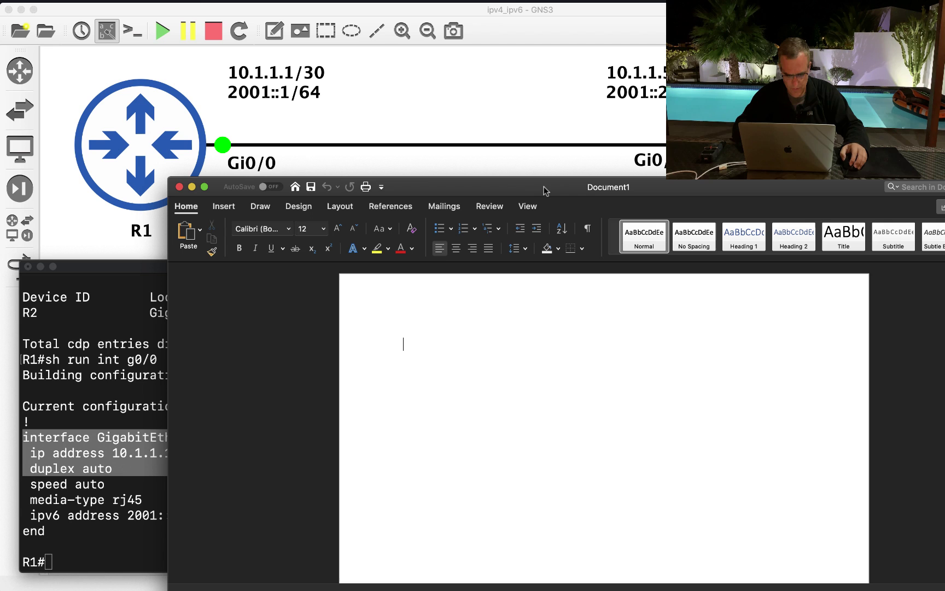
type("10.1.1.1")
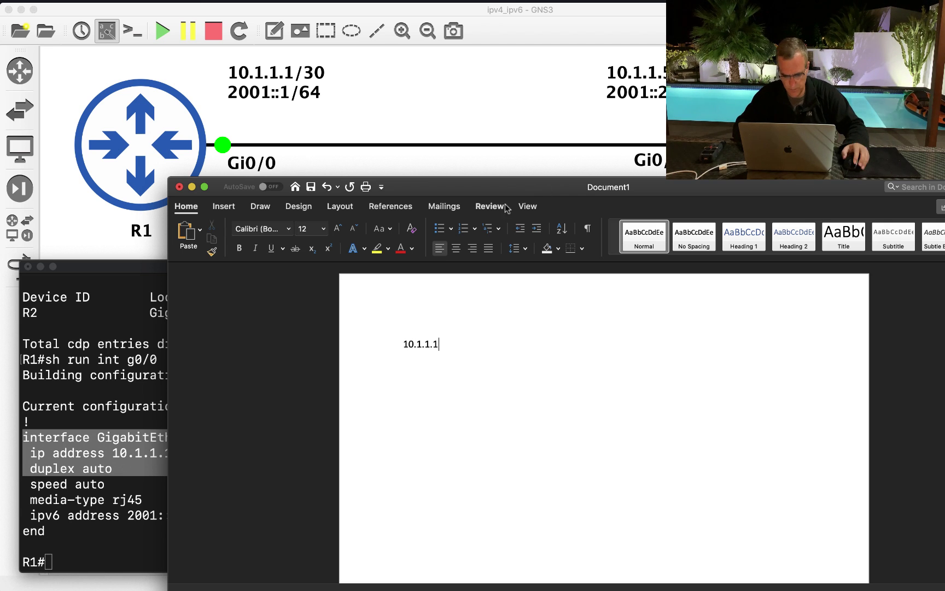
key("super+shift+period")
key("super+shift+period")
key("super+shift+period")
key("super+shift+period")
key("super+shift+period")
key("super+shift+period")
key("super+shift+period")
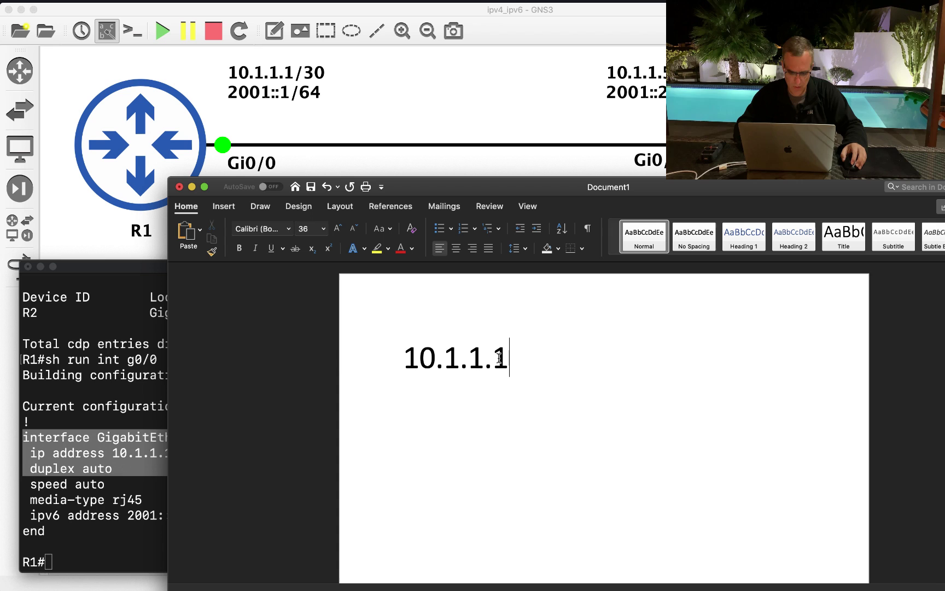
Step: Enter the subnet mask 255.255.255.252 on a new line under the IP address
key("Return")
type("255.")
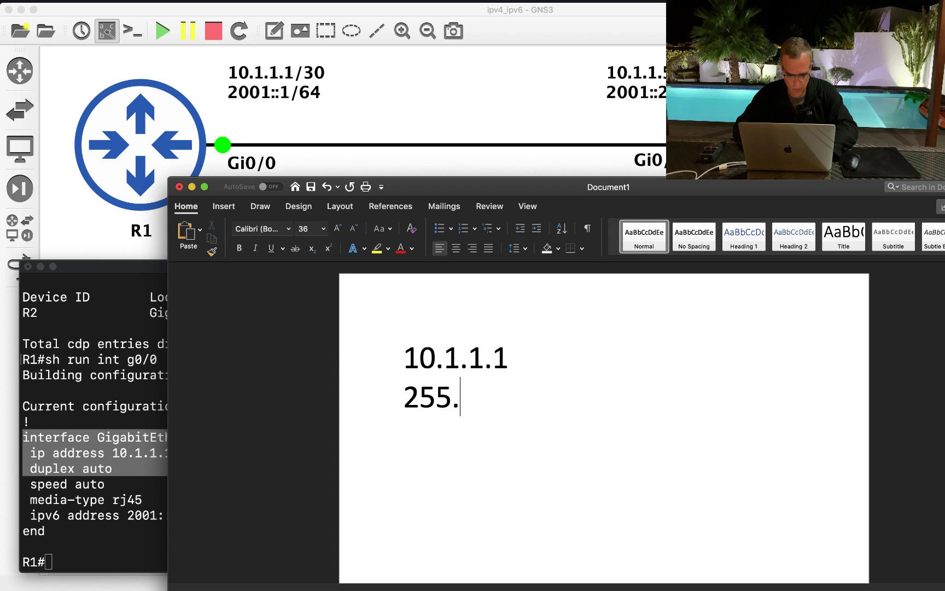
type("255.255.254")
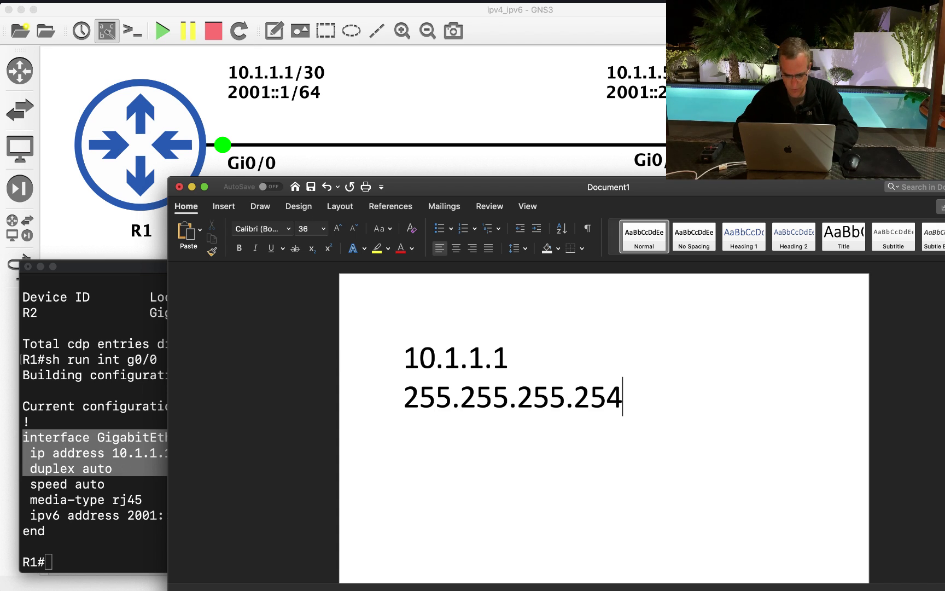
key("BackSpace")
type("2")
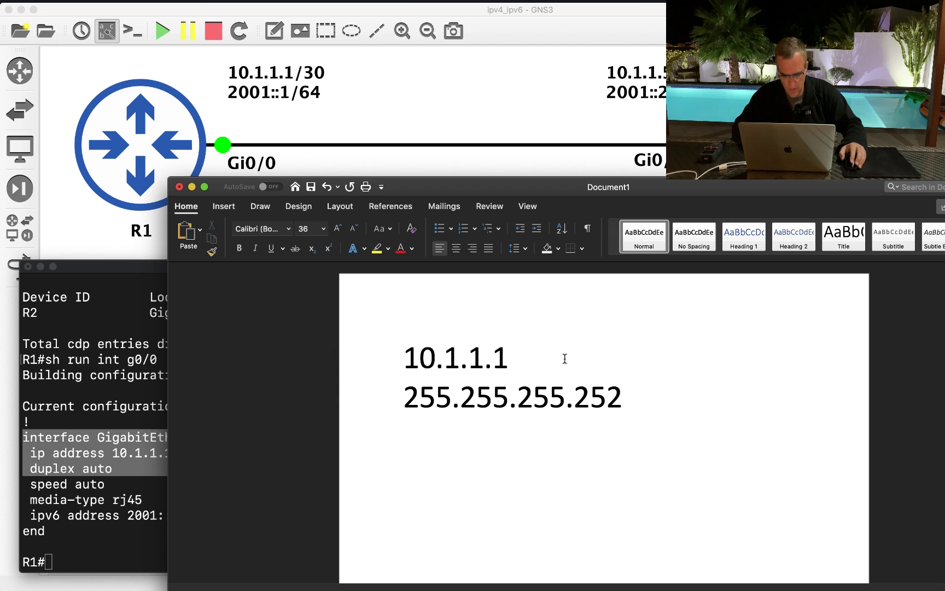
Step: Space out the octets of 10.1.1.1 so they line up above the mask's octets, and highlight the last octet
left_click(450, 359)
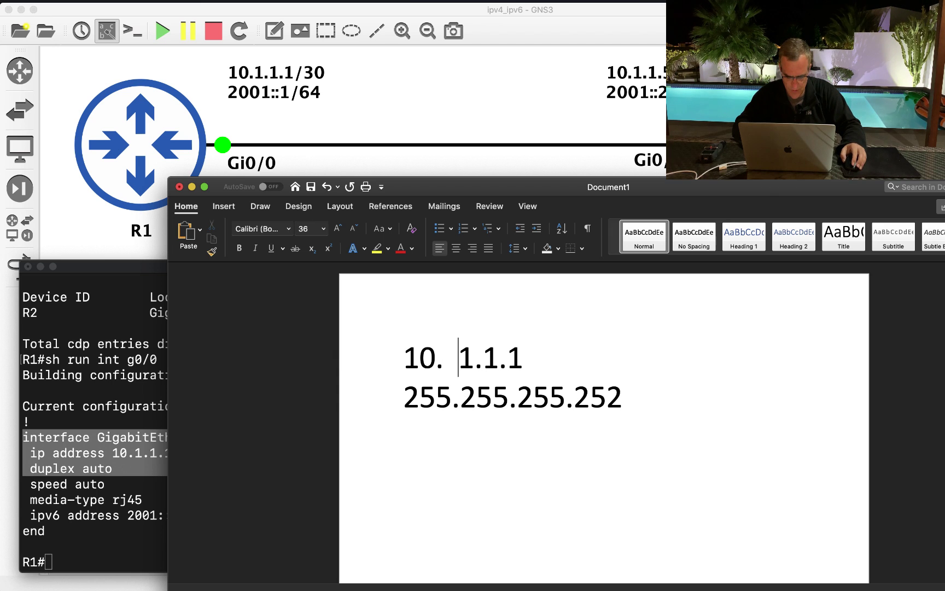
key("BackSpace")
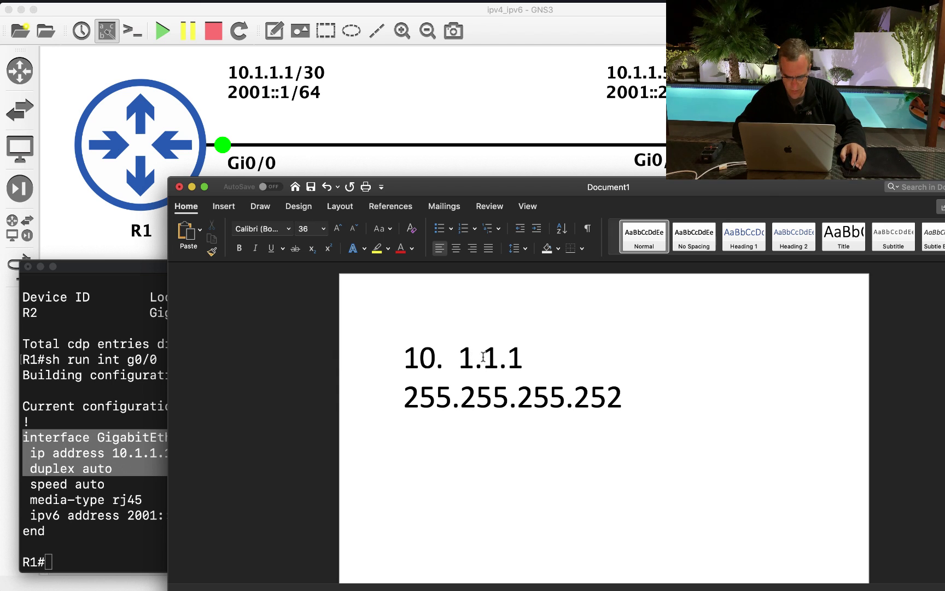
left_click(483, 359)
left_click(540, 359)
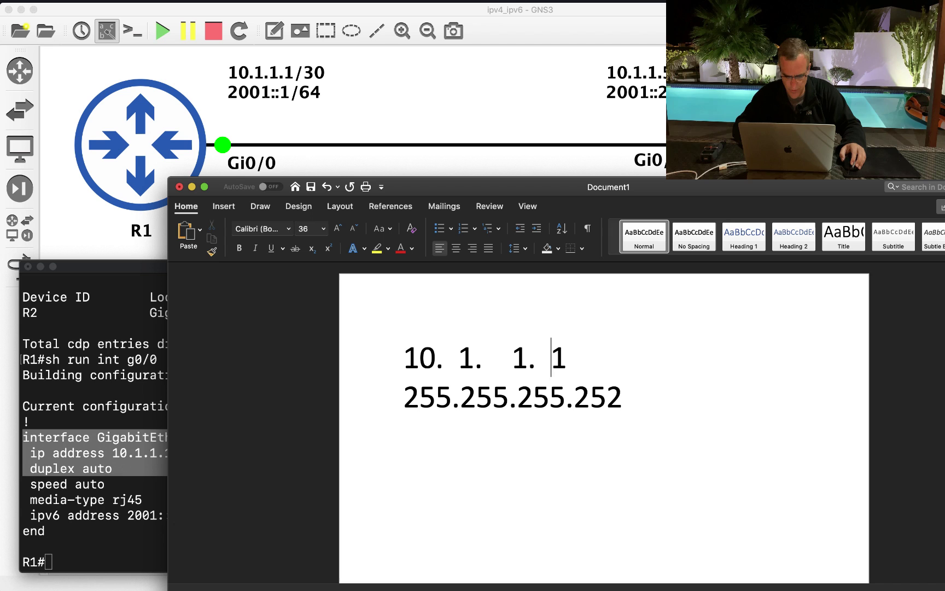
left_click_drag(572, 360, 621, 364)
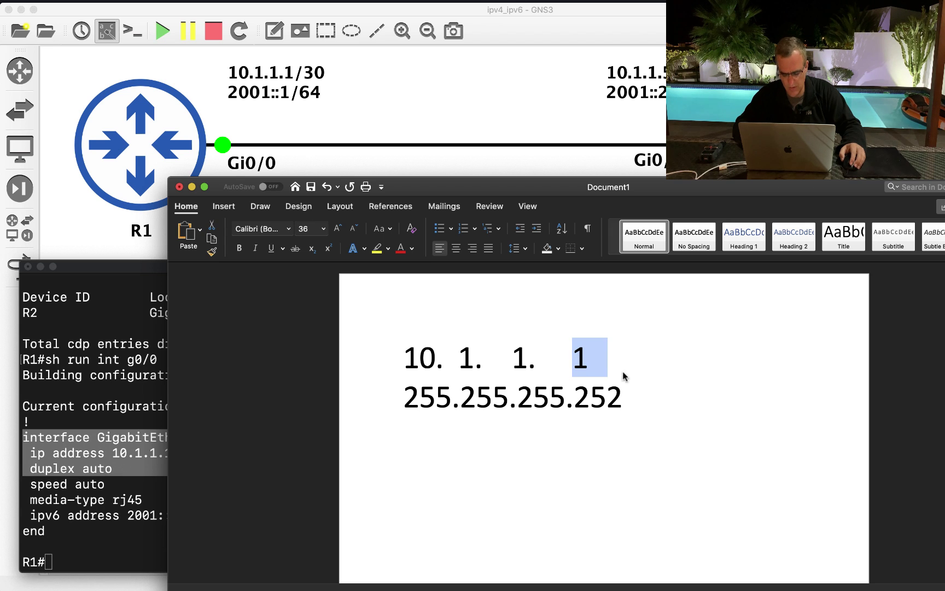
Step: Add the line "252 = 1111 1100" below the mask, leaving a blank line between, and highlight the 252
left_click(642, 410)
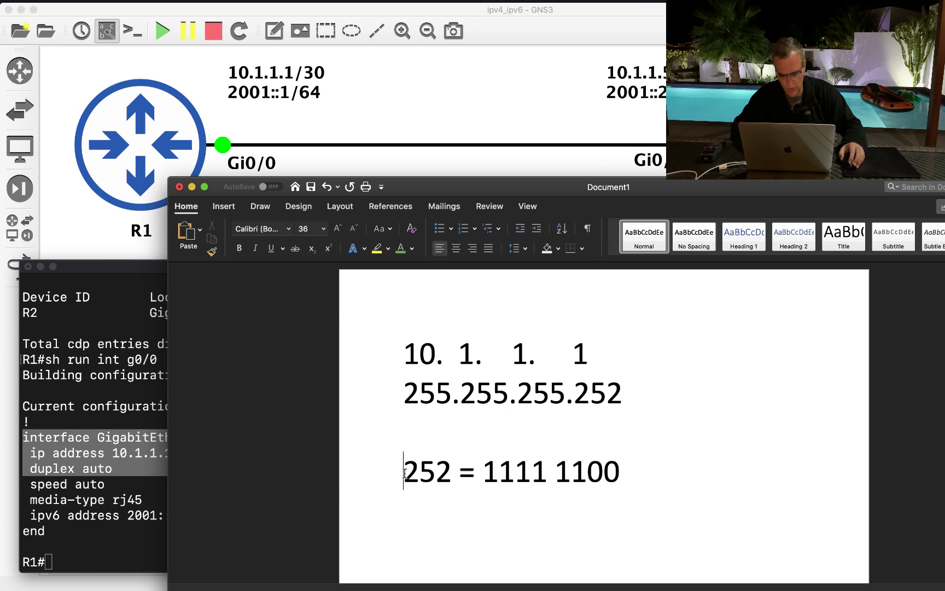
left_click_drag(405, 472, 607, 484)
left_click(604, 498)
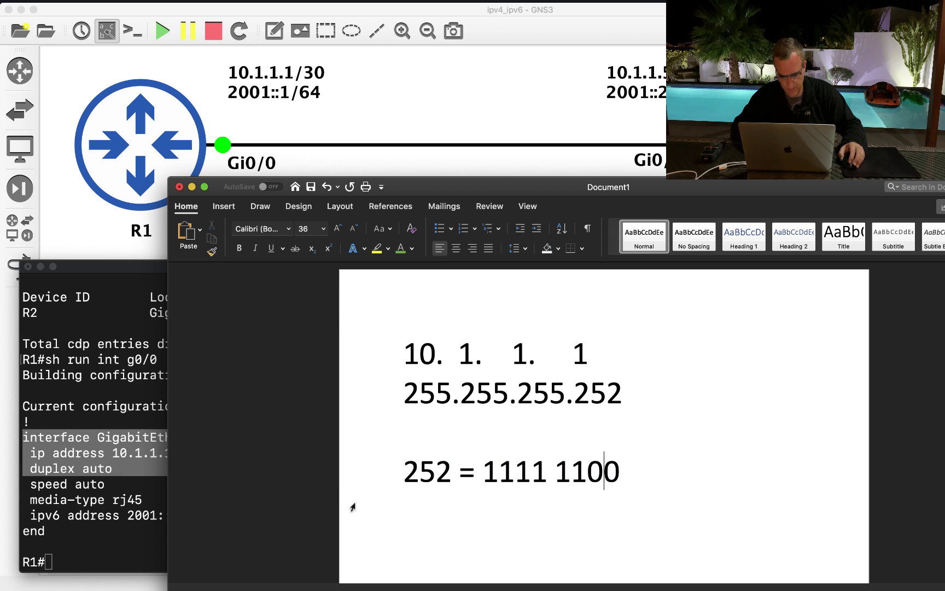
left_click_drag(403, 470, 449, 469)
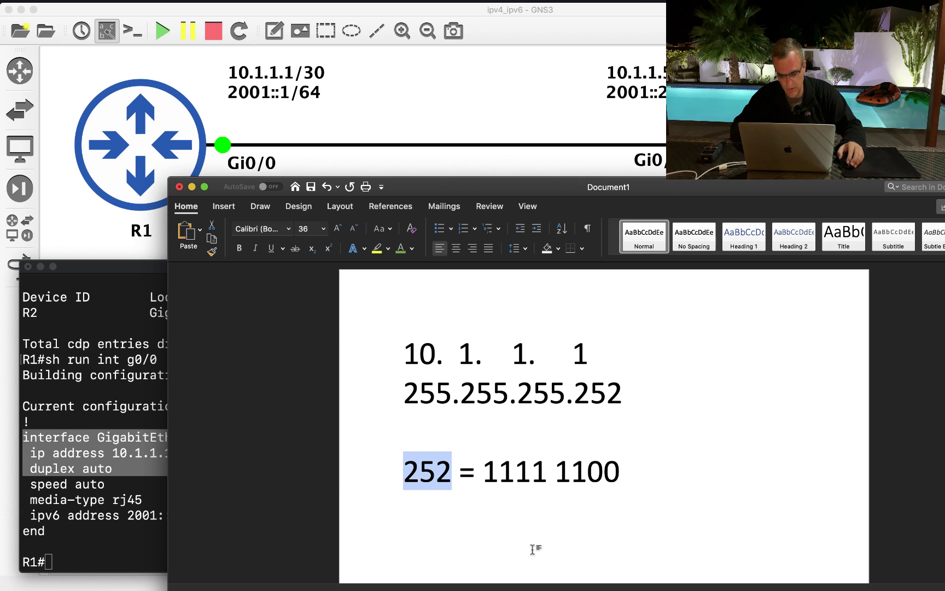
Step: Colour the last two bits (00) of the 252 binary value green
left_click_drag(600, 470, 605, 471)
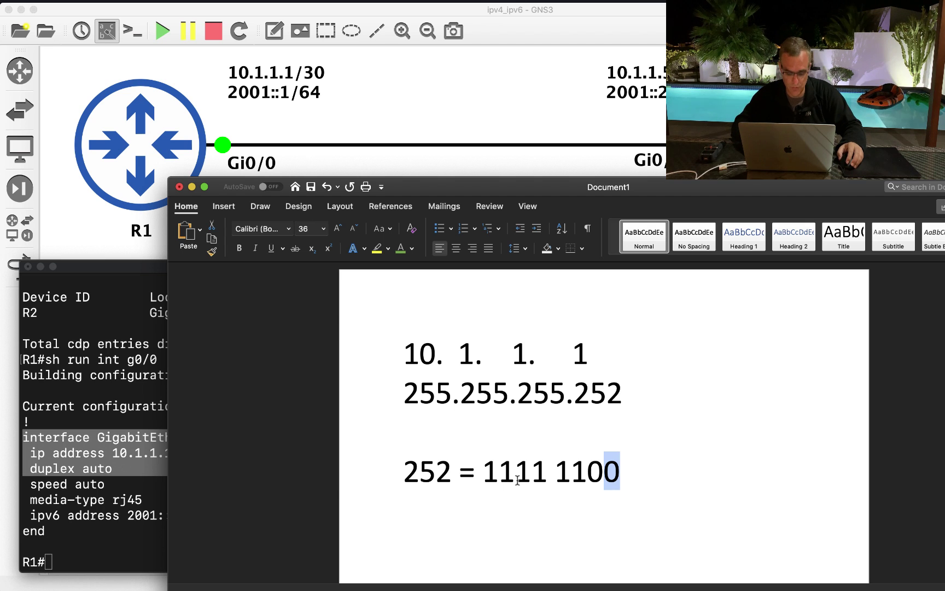
left_click_drag(585, 471, 619, 472)
left_click(597, 449)
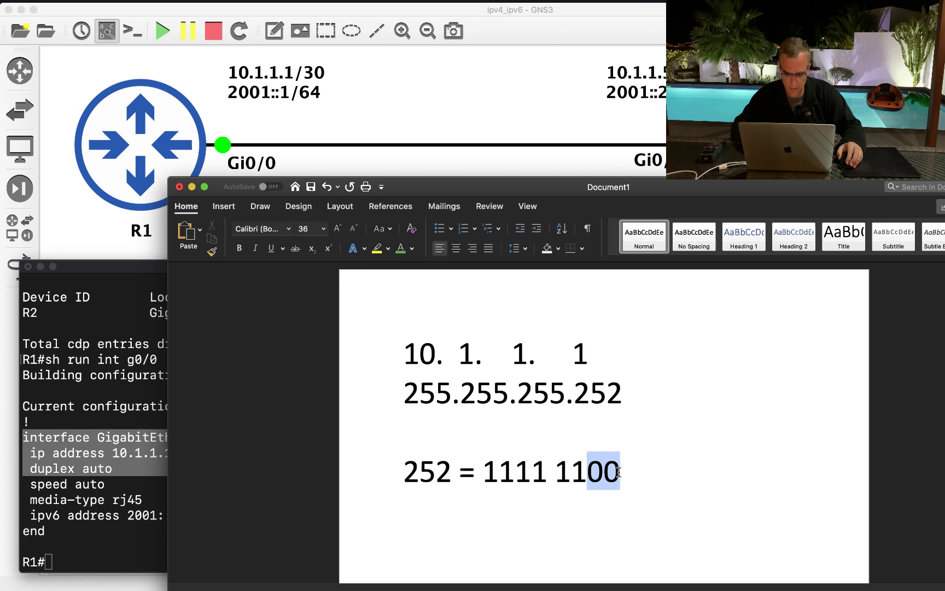
left_click(401, 248)
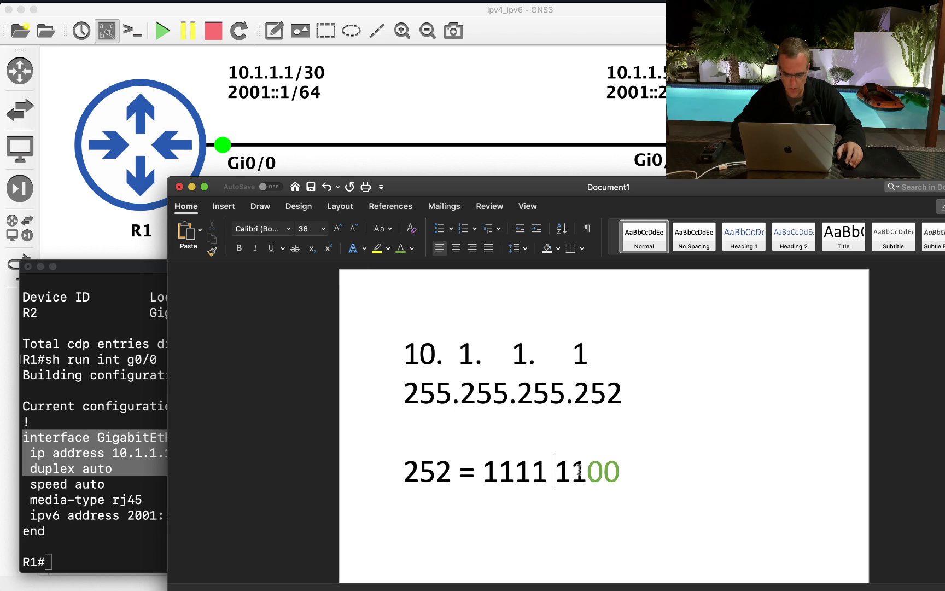
Step: Colour the first six bits (1111 11) of the 252 binary value red, keeping them directly joined to the green 00
left_click_drag(580, 468, 483, 471)
left_click(604, 470)
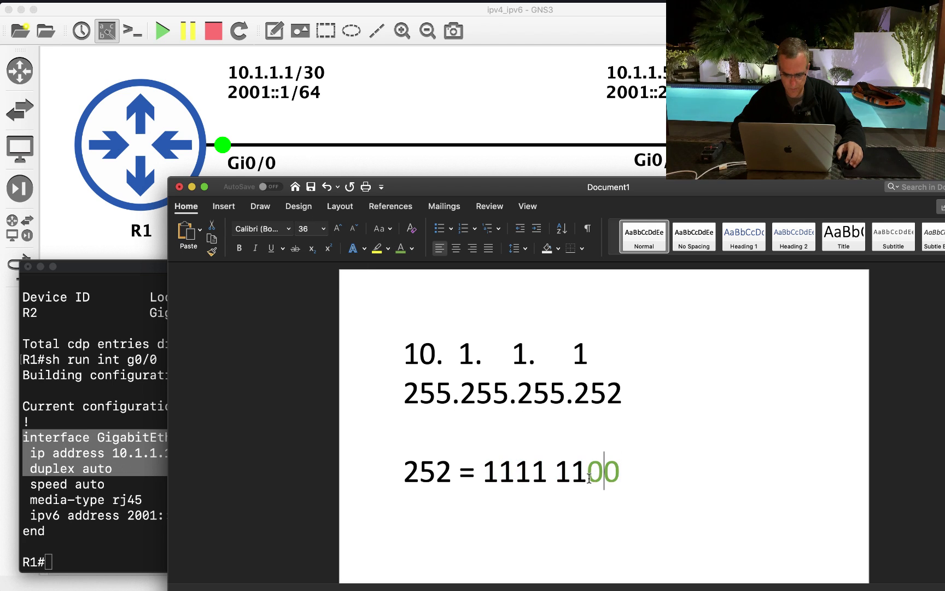
mouse_move(589, 472)
left_mouse_down()
mouse_move(483, 470)
mouse_move(572, 468)
left_mouse_up()
left_click(515, 470)
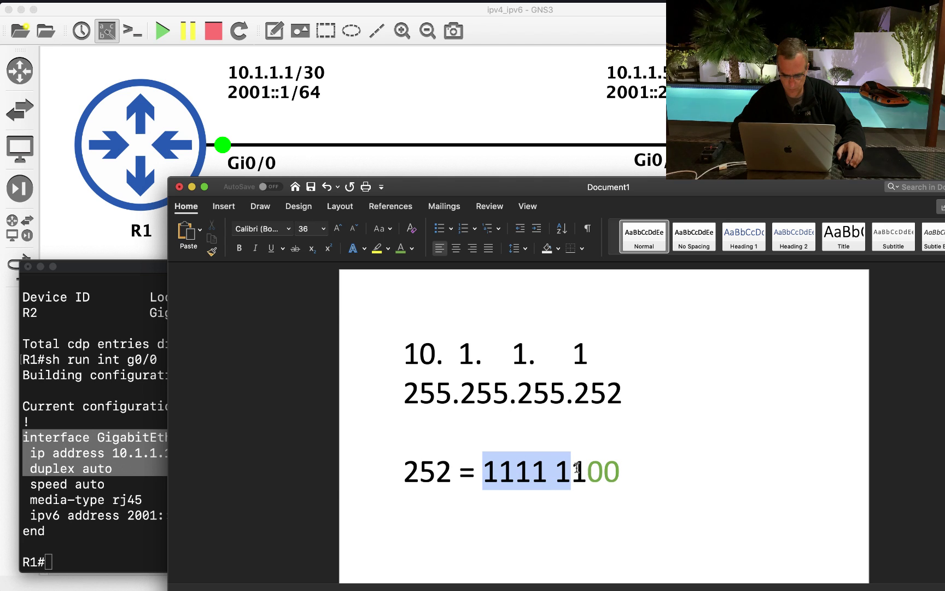
left_click(582, 468)
left_click_drag(594, 470, 483, 471)
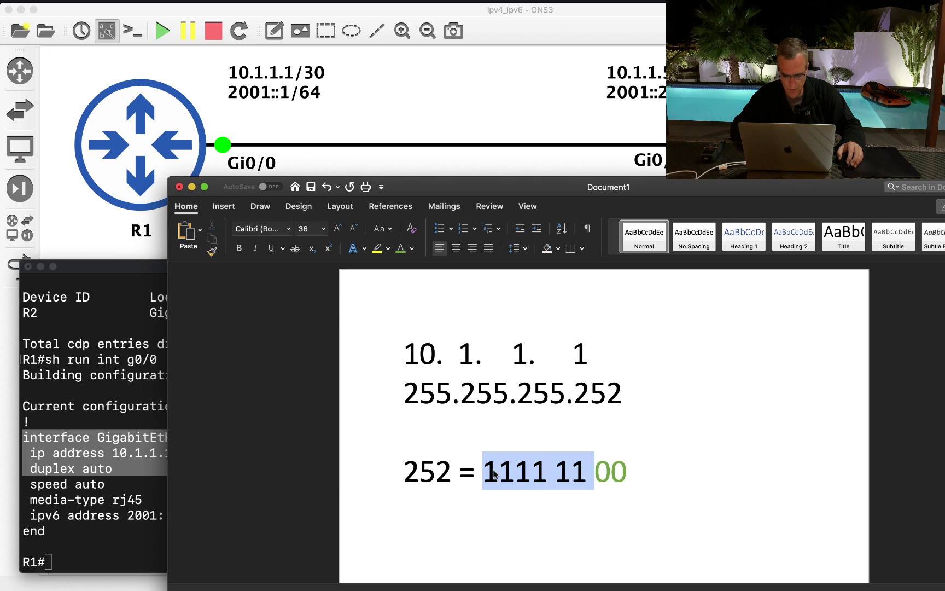
left_click(402, 250)
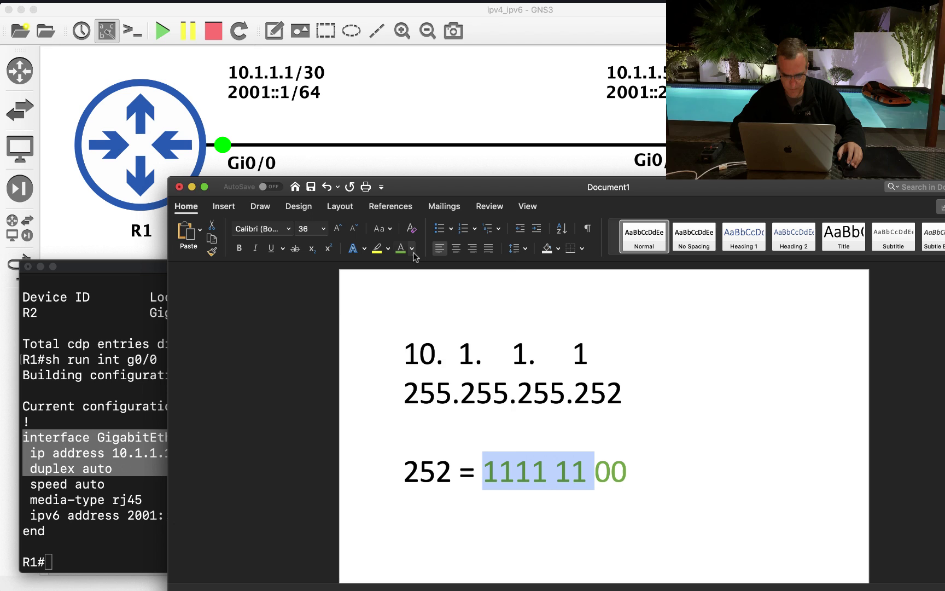
left_click(412, 248)
left_click(415, 389)
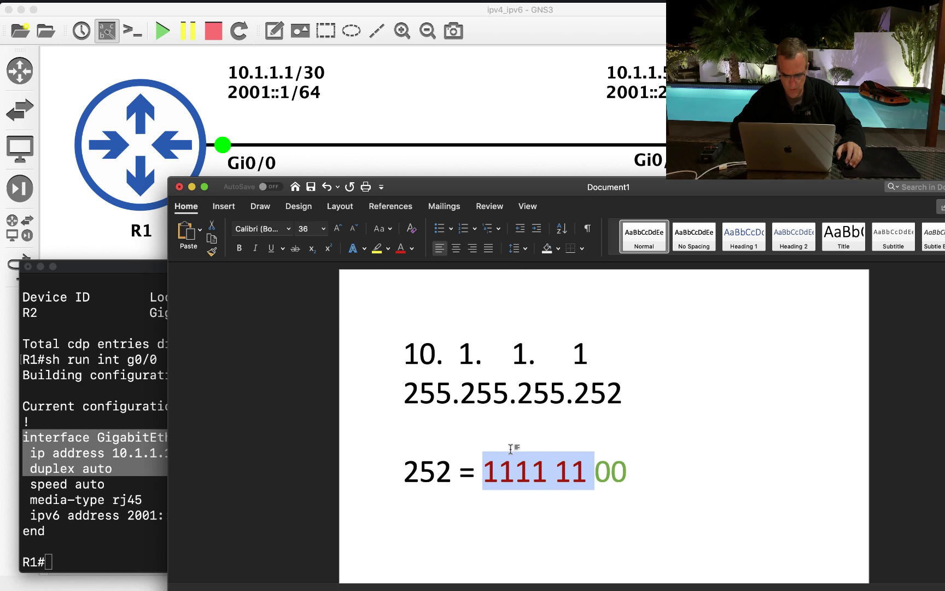
left_click(456, 424)
left_click(597, 470)
key("BackSpace")
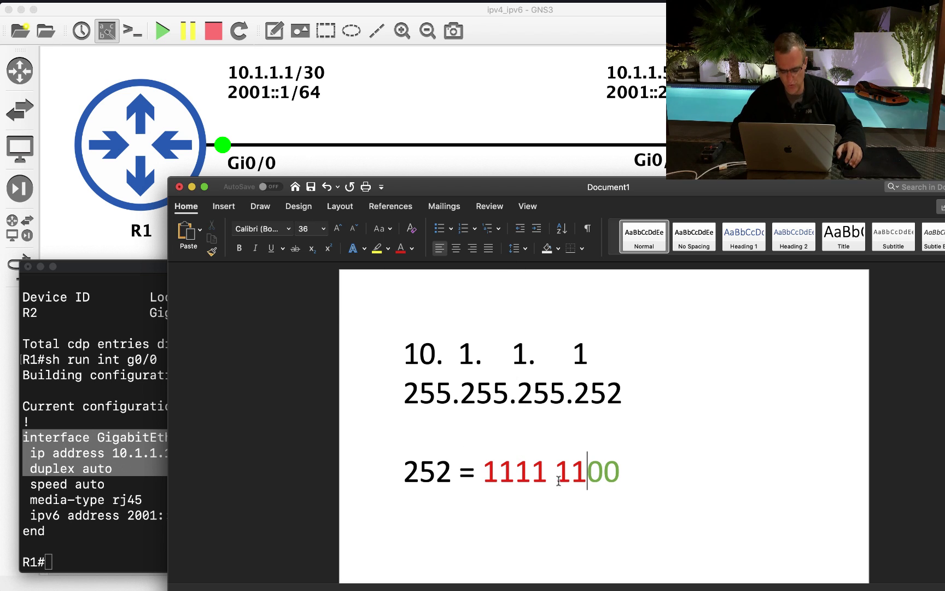
mouse_move(555, 470)
left_mouse_down()
mouse_move(535, 471)
mouse_move(548, 471)
left_mouse_up()
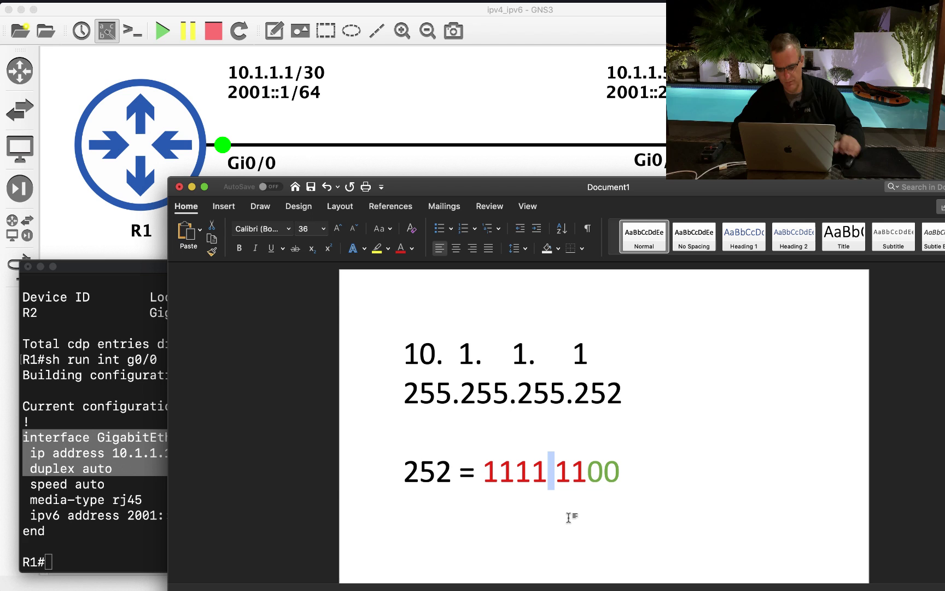
Step: Add the line "1 = 0000 0001" above the 252 line, spaced so that both binary values line up
key("Up")
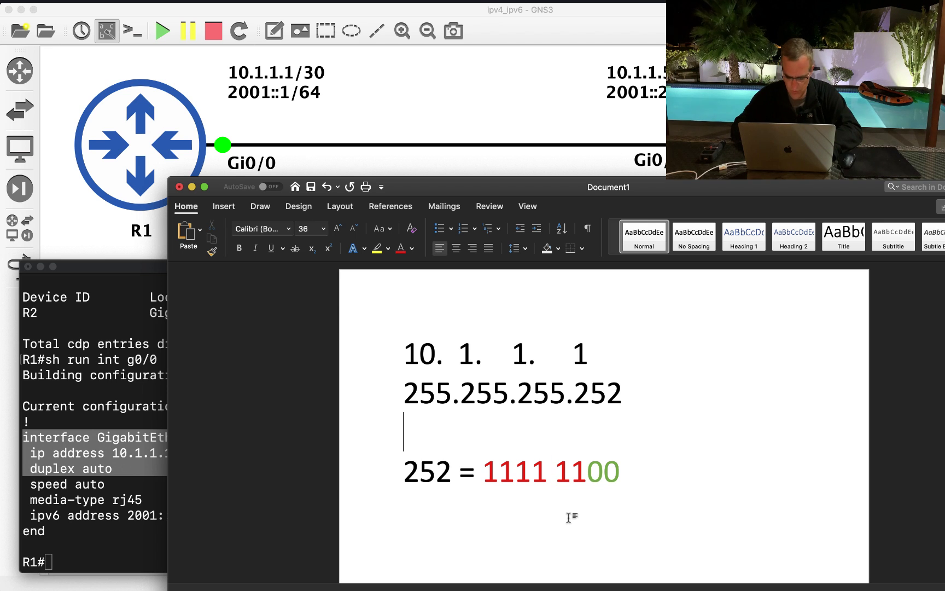
key("Return")
type("1    =")
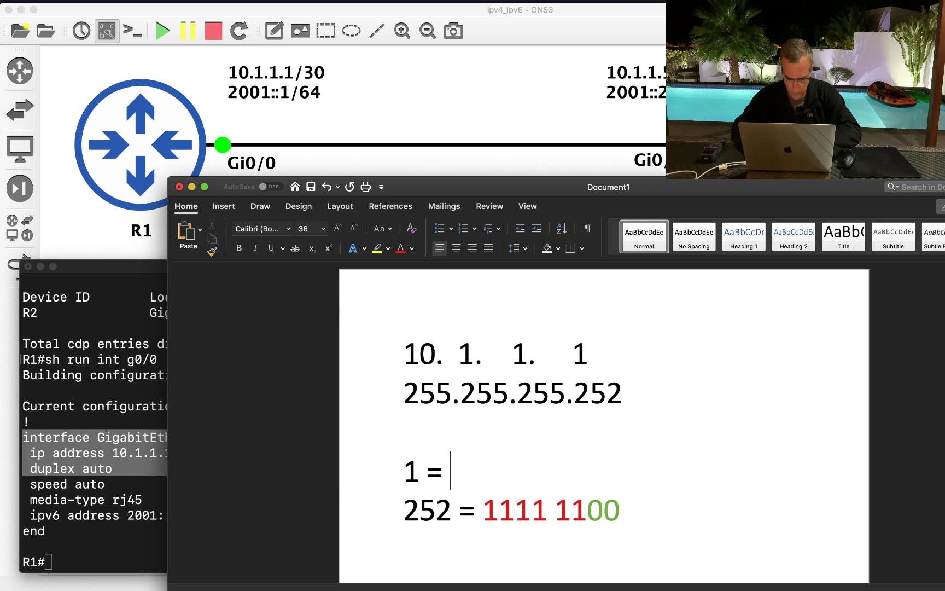
key("Left")
key("Right")
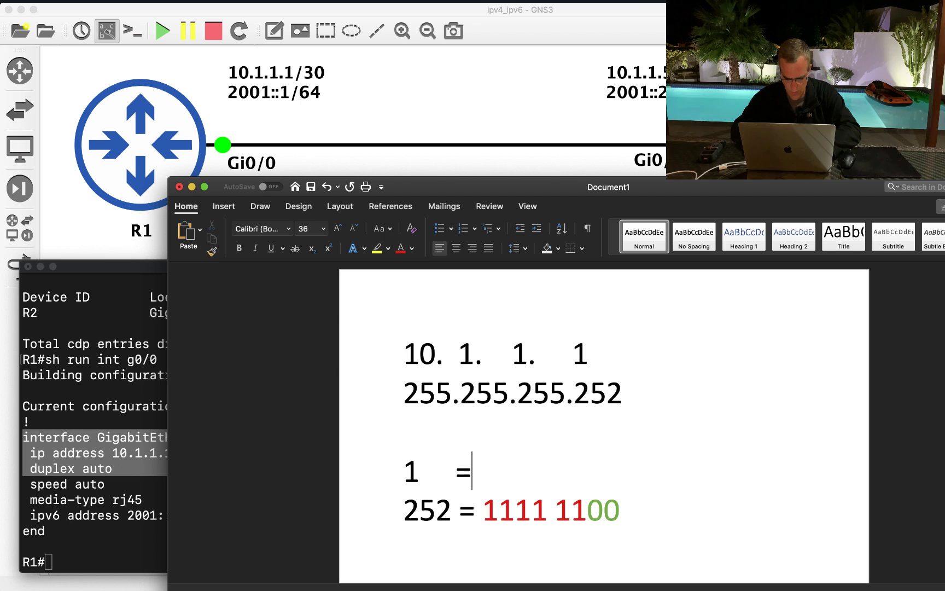
type("0000")
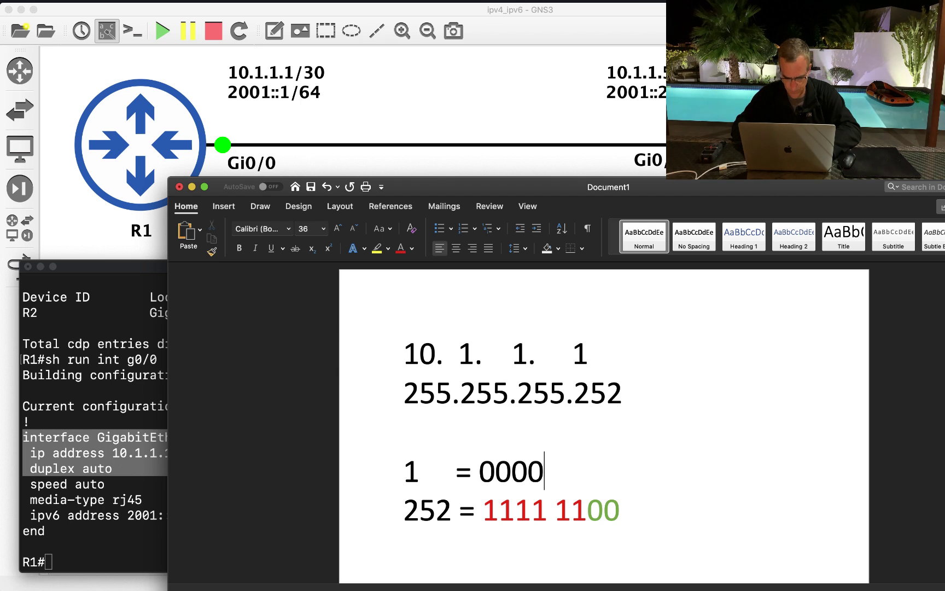
left_click(403, 509)
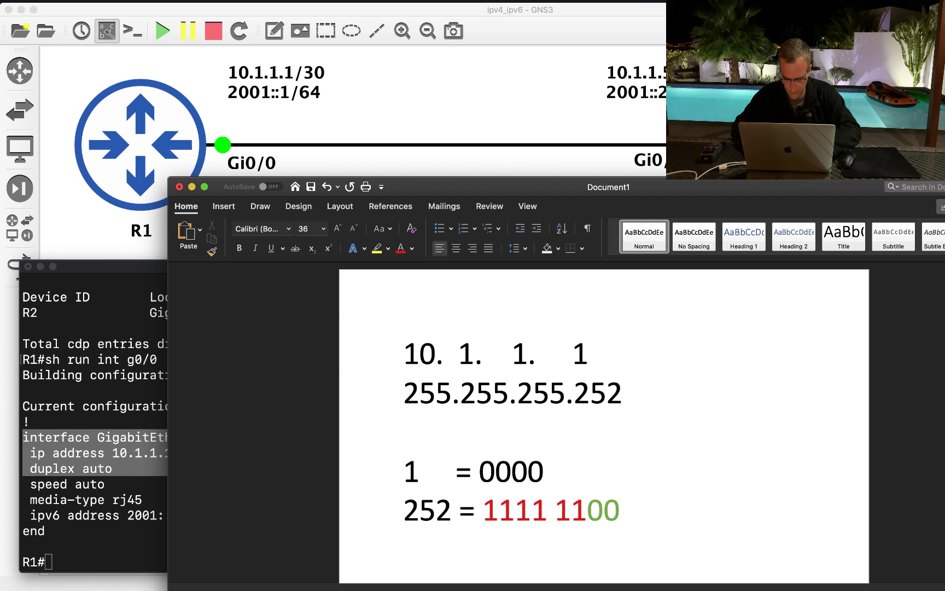
type("0001")
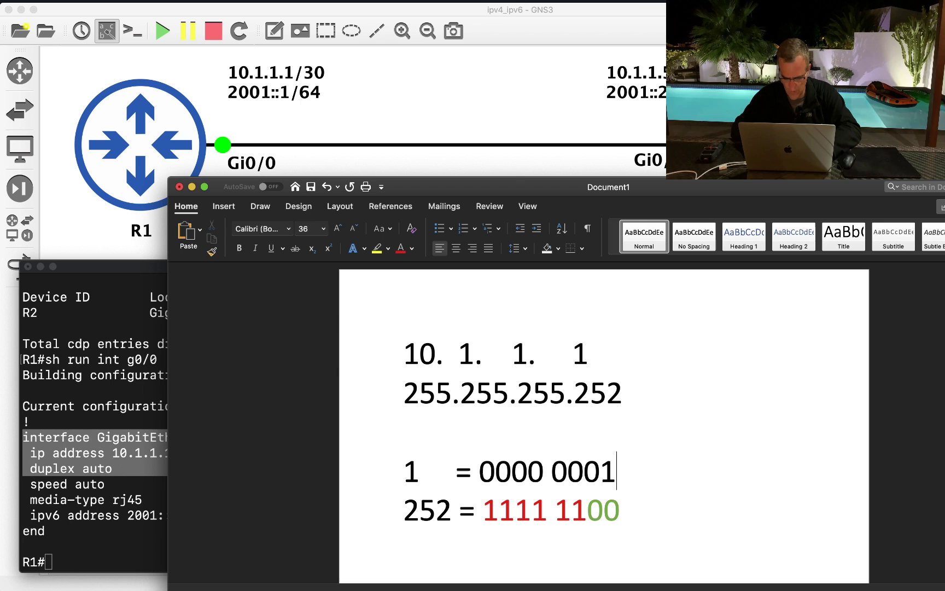
Step: Colour the last two bits (01) of the binary value for 1 green, and place the cursor on an empty line below the 252 line
key("shift+Left")
key("shift+Left")
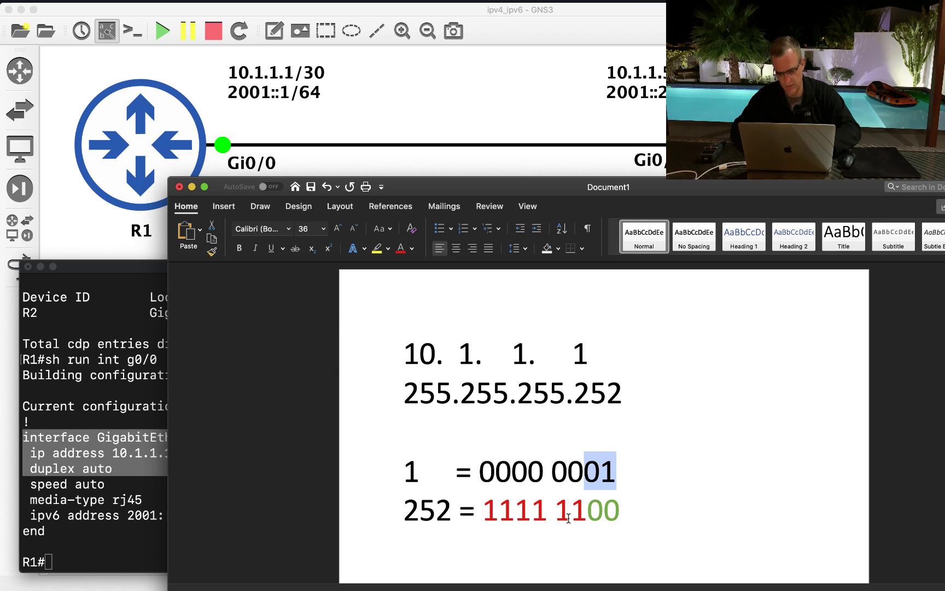
left_click(412, 248)
left_click(504, 304)
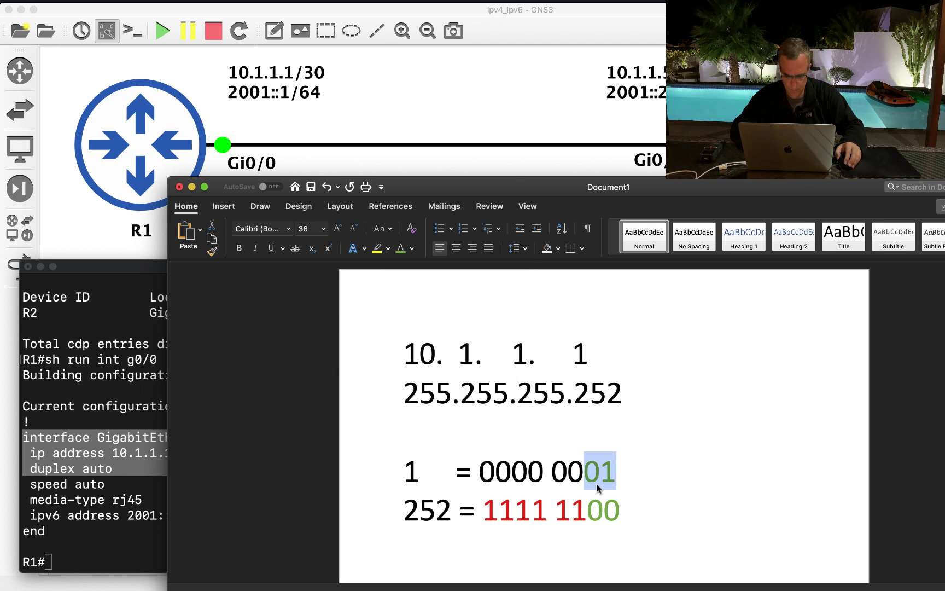
left_click(583, 474)
key("Down")
key("Down")
key("Down")
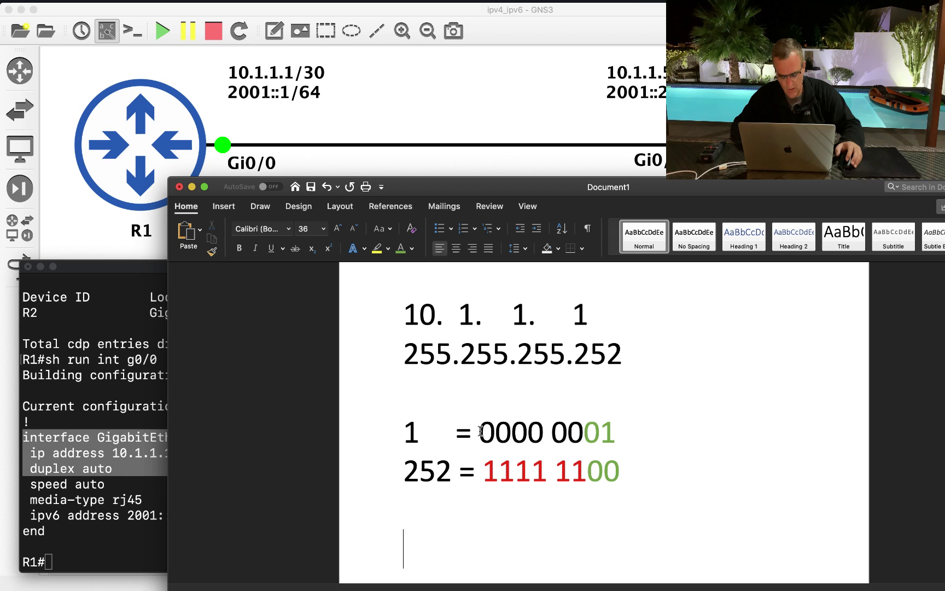
Step: Insert an empty line between the line for 1 and the 252 line, undoing the automatic list numbering
left_click_drag(619, 471, 587, 472)
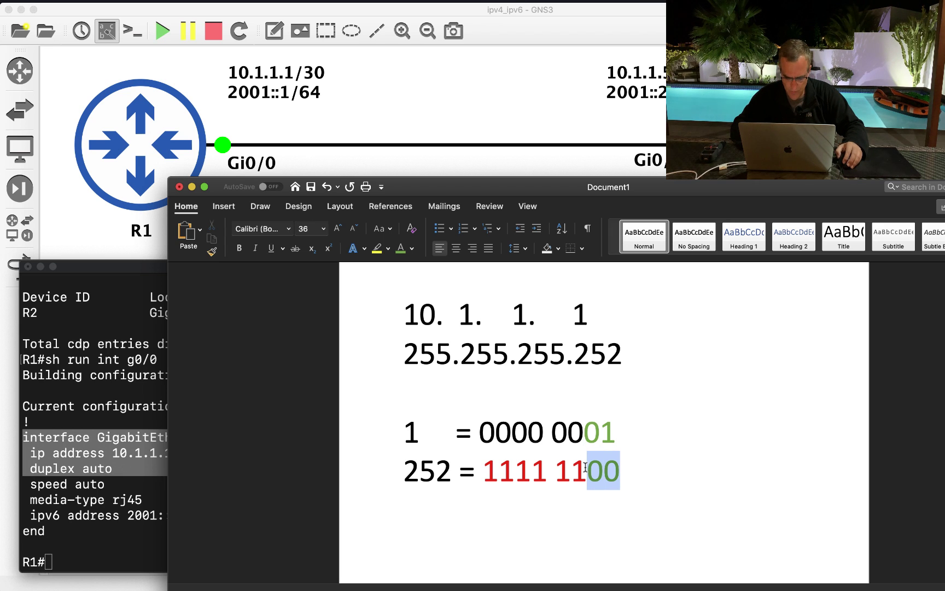
left_click(613, 434)
key("Return")
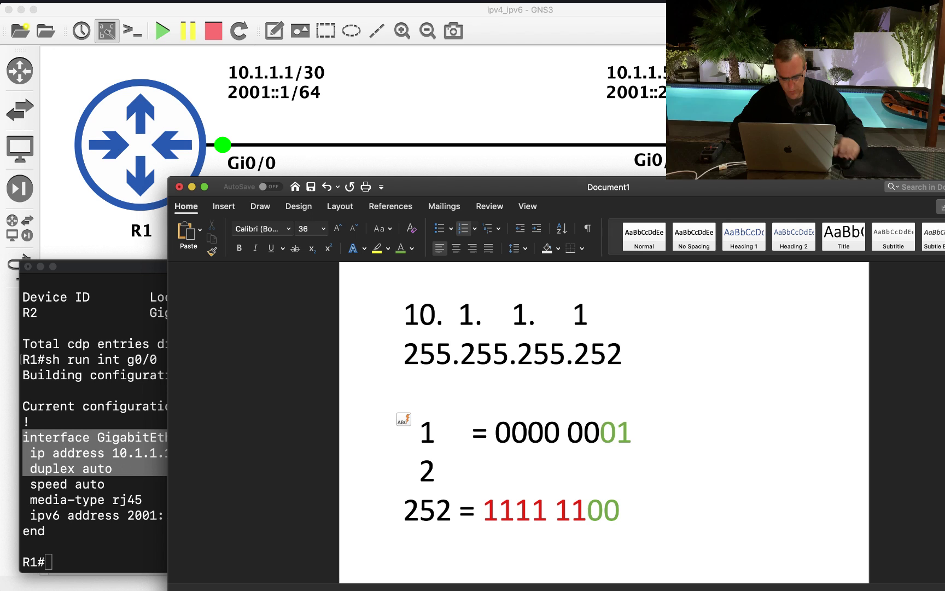
key("super+z")
key("super+z")
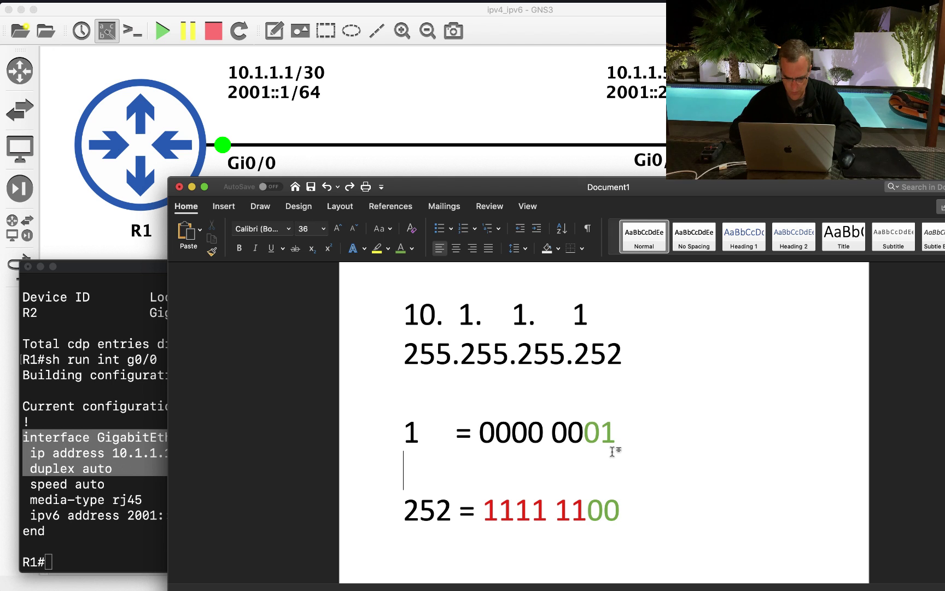
Step: Add a new line above the line for 1 and fill it with a copy of "1 = 0000 0001"
key("Up")
key("Up")
key("Return")
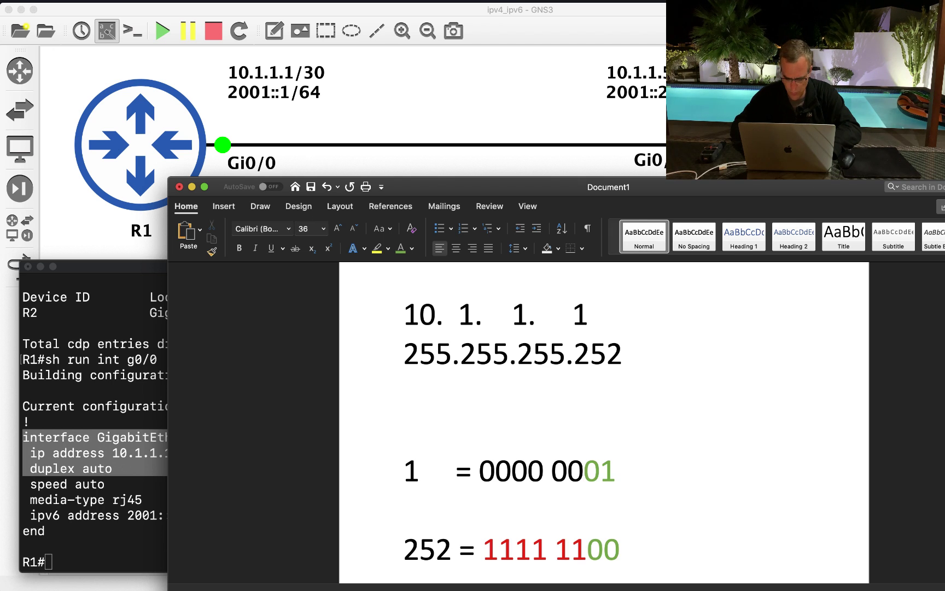
type("0")
triple_click(612, 457)
key("super+c")
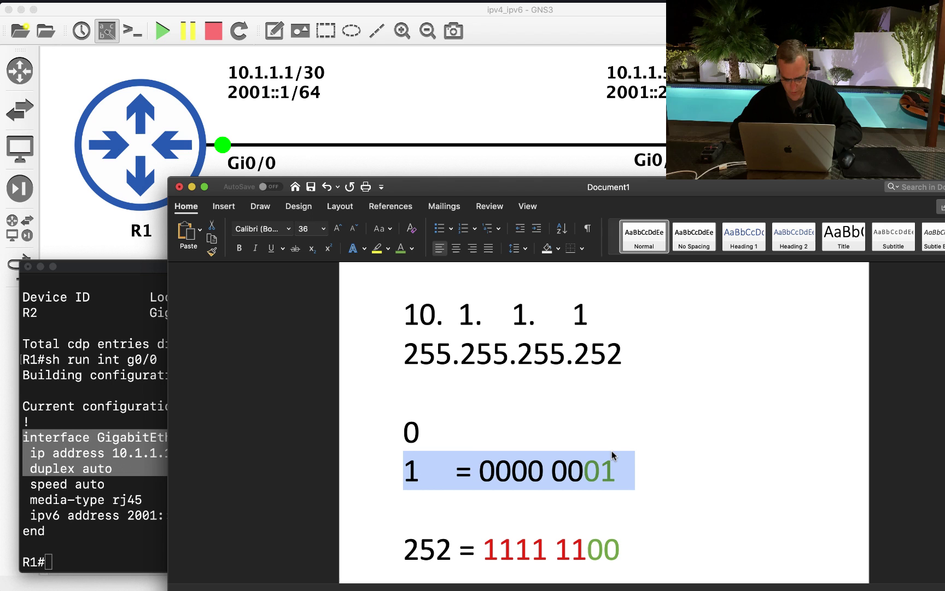
triple_click(612, 450)
key("super+v")
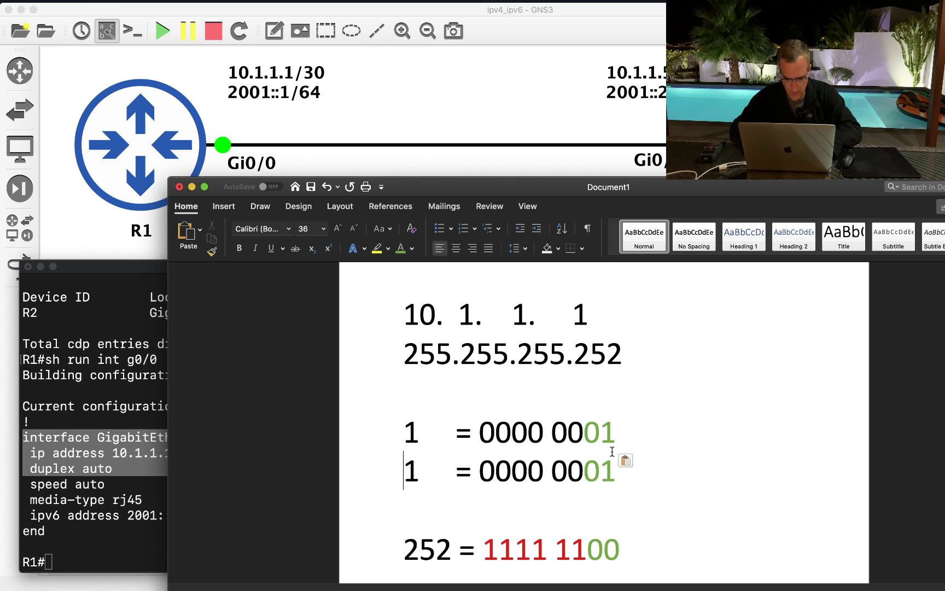
Step: Change the upper copied line to "0 = 0000 0000", keeping its last two bits green
key("Up")
key("Delete")
type("0")
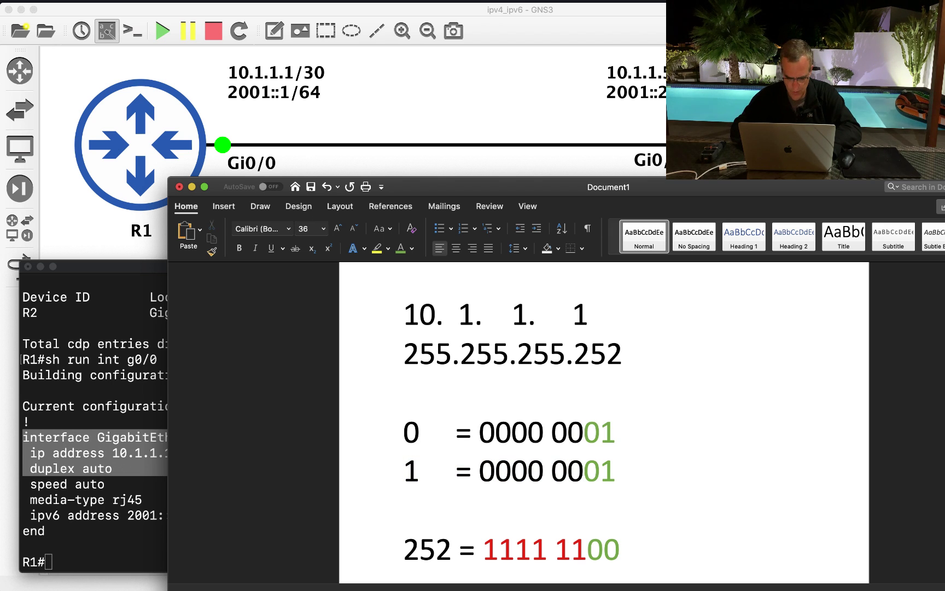
key("Left")
key("Left")
key("BackSpace")
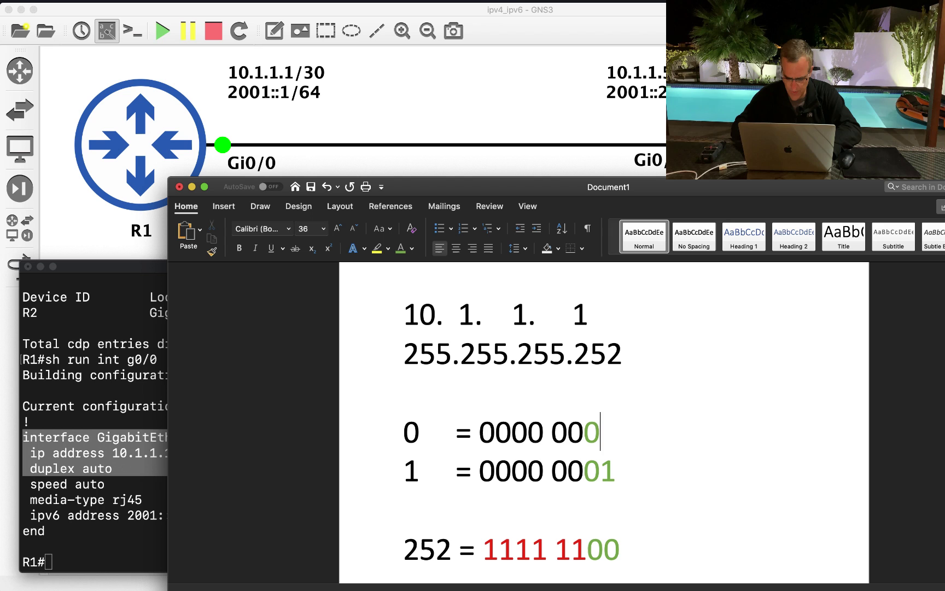
type("0")
Step: Label the line for 0 by adding "Network = " at its beginning
key("Up")
key("Down")
type("Network")
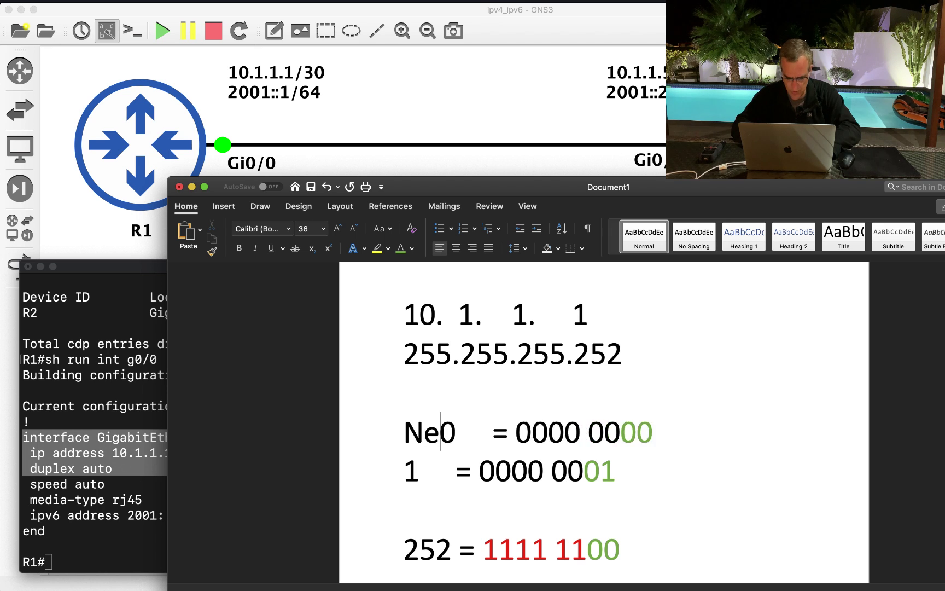
type(" =")
Step: Label the line for 1 with "Host =" at its start, adding spaces so its values line up with the Network line
key("Down")
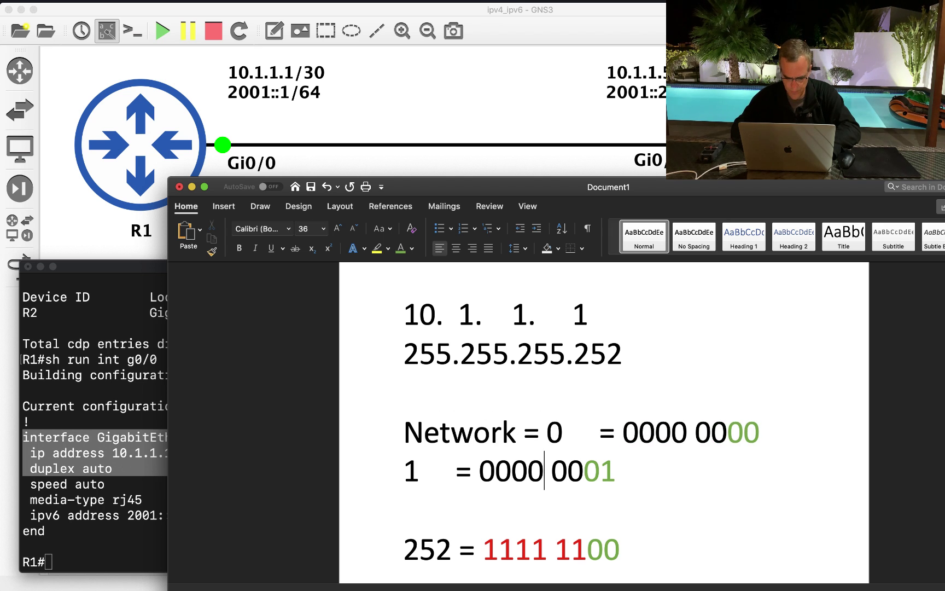
key("Left")
key("Left")
key("Left")
key("Left")
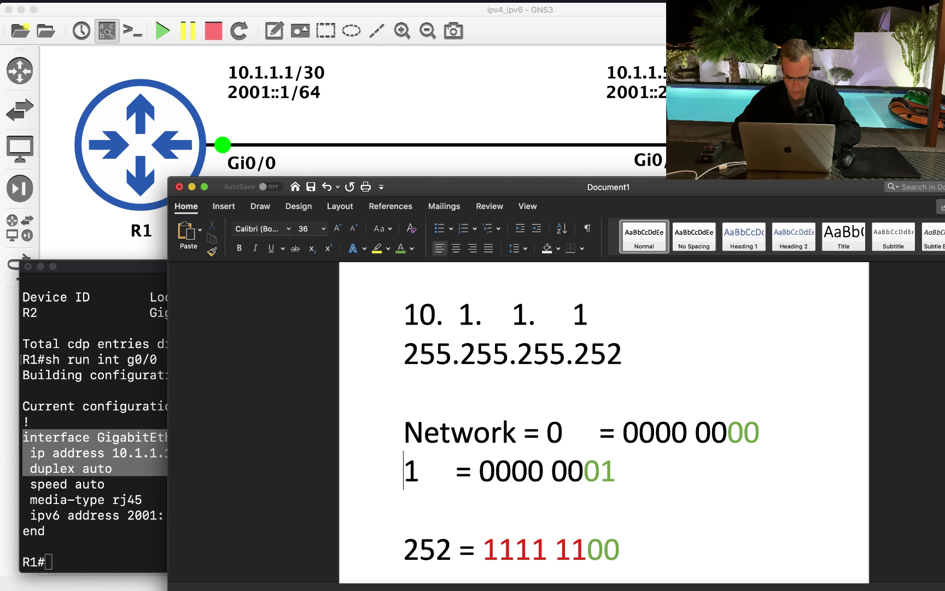
type("Host =")
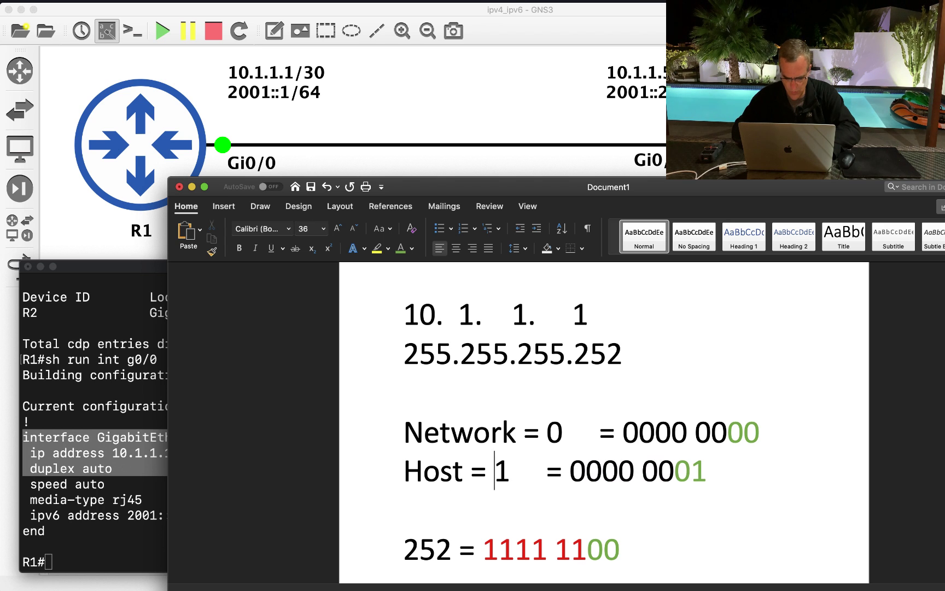
key("Down")
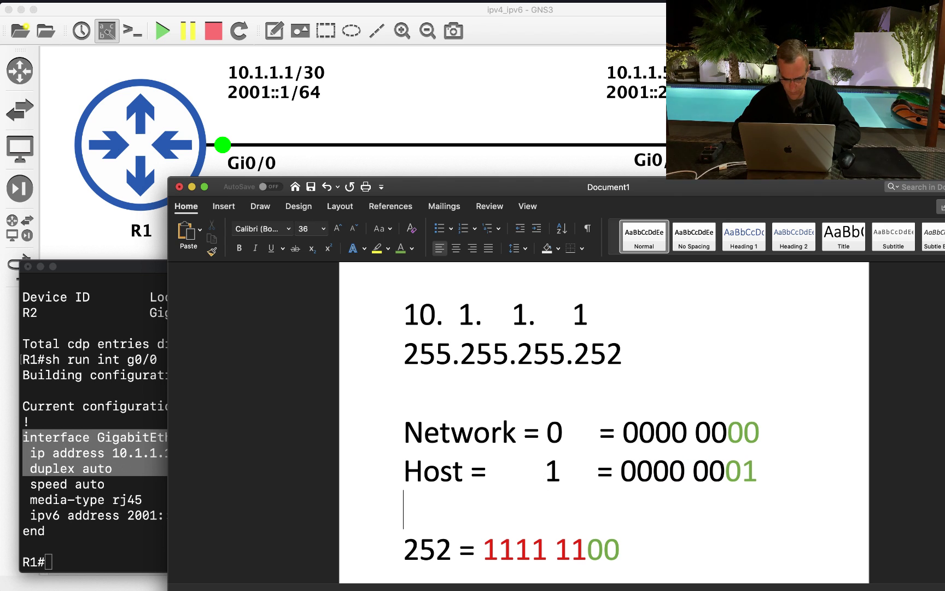
Step: Extend the Host label to "Host 1" before its equals sign
key("Up")
key("Left")
key("Left")
key("Left")
key("Left")
key("Left")
key("Left")
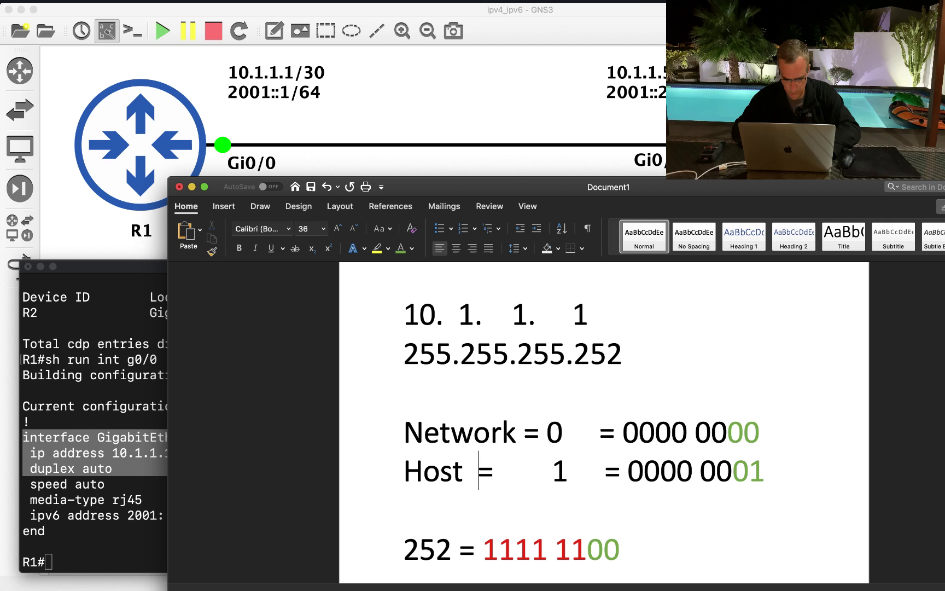
type("1")
key("End")
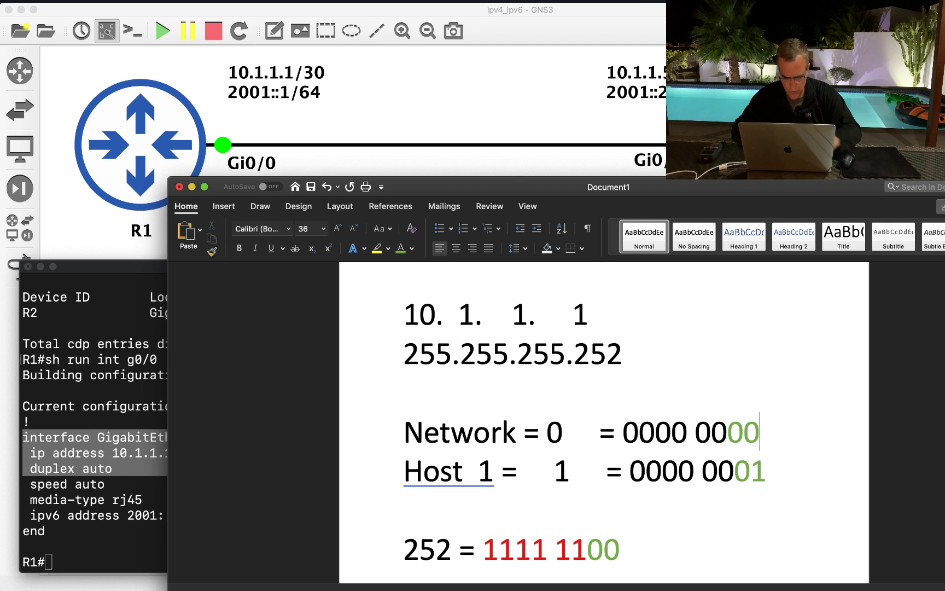
Step: Duplicate the Host 1 line directly below itself and relabel the copy as "Host 2"
left_click(401, 476)
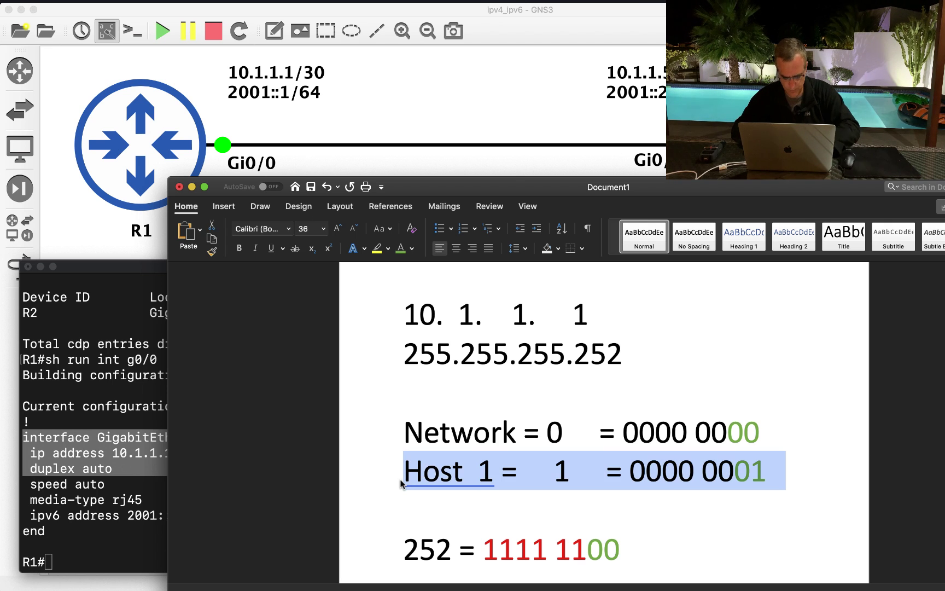
key("cmd+c")
key("Right")
key("cmd+v")
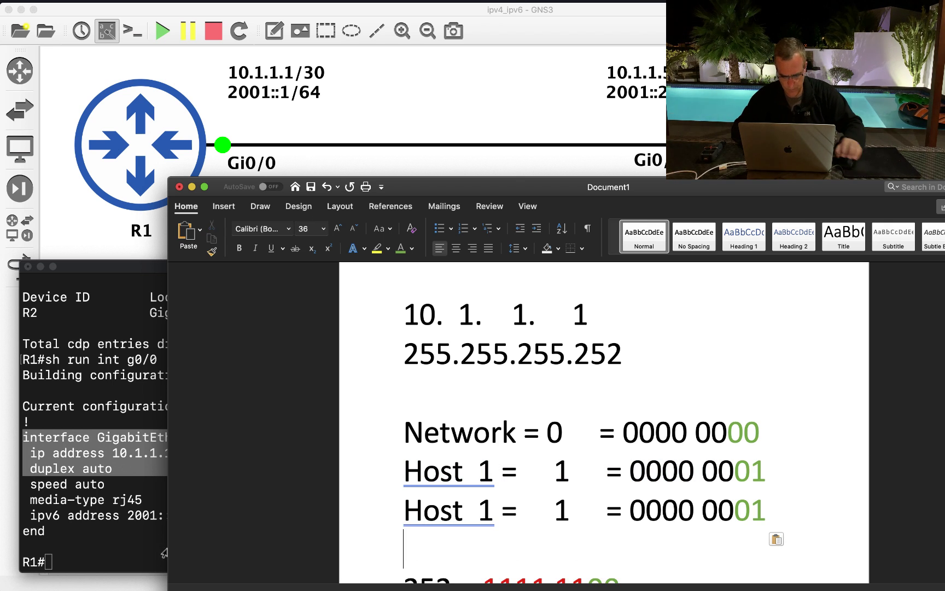
left_click(492, 508)
key("BackSpace")
type("2")
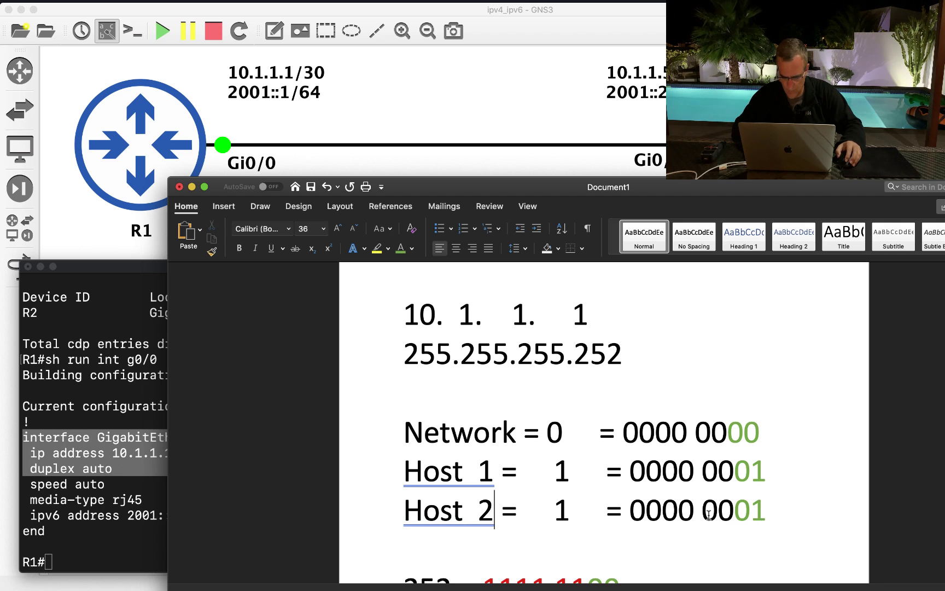
Step: Change the Host 2 line's binary value to 0000 0010 and its decimal value to 2
key("Right")
type("0")
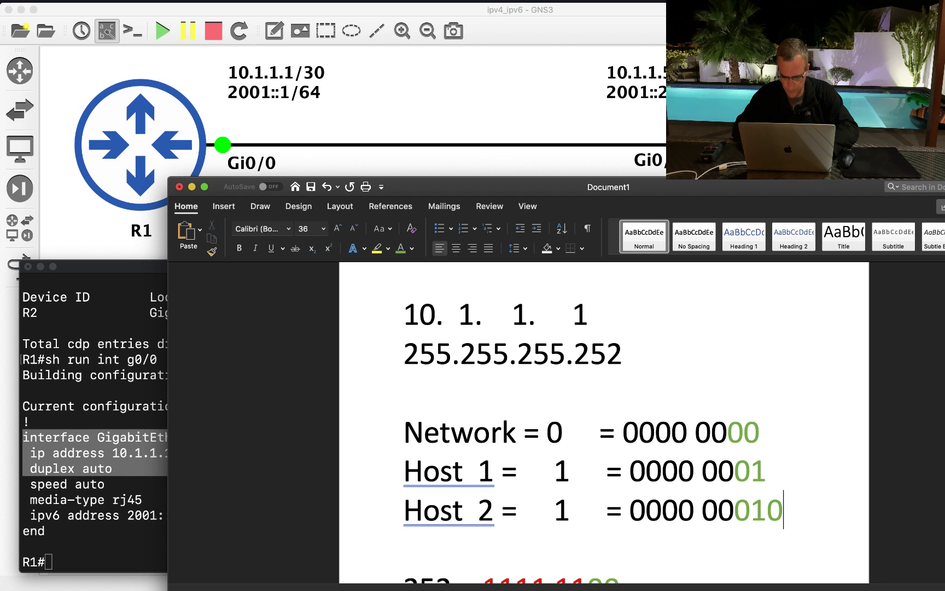
key("Left")
key("Left")
key("BackSpace")
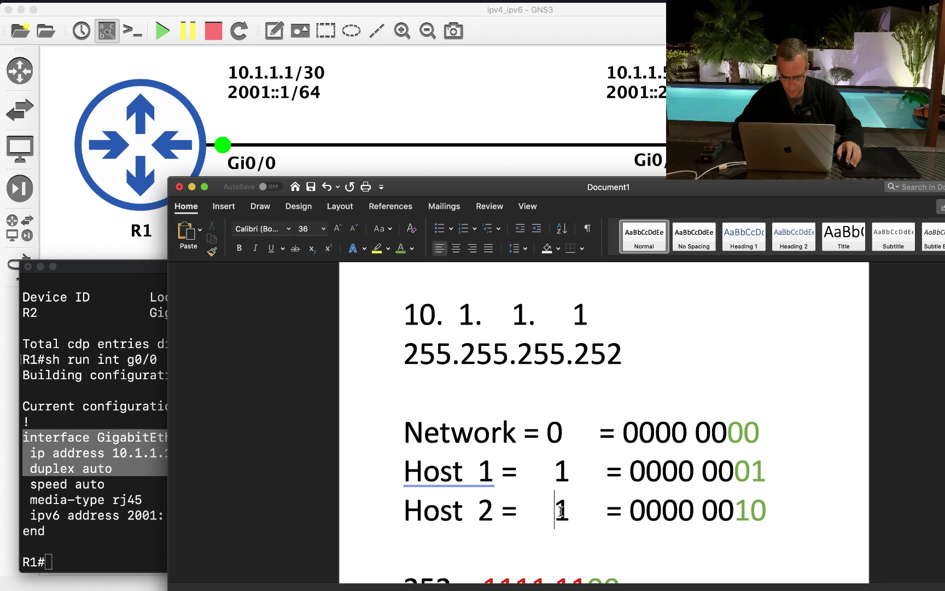
key("Right")
key("BackSpace")
type("2")
Step: Add a "Broadcast =" line below Host 2, followed by a copy of Host 2's binary value 0000 0010
key("Down")
scroll(564, 511, "down", 1)
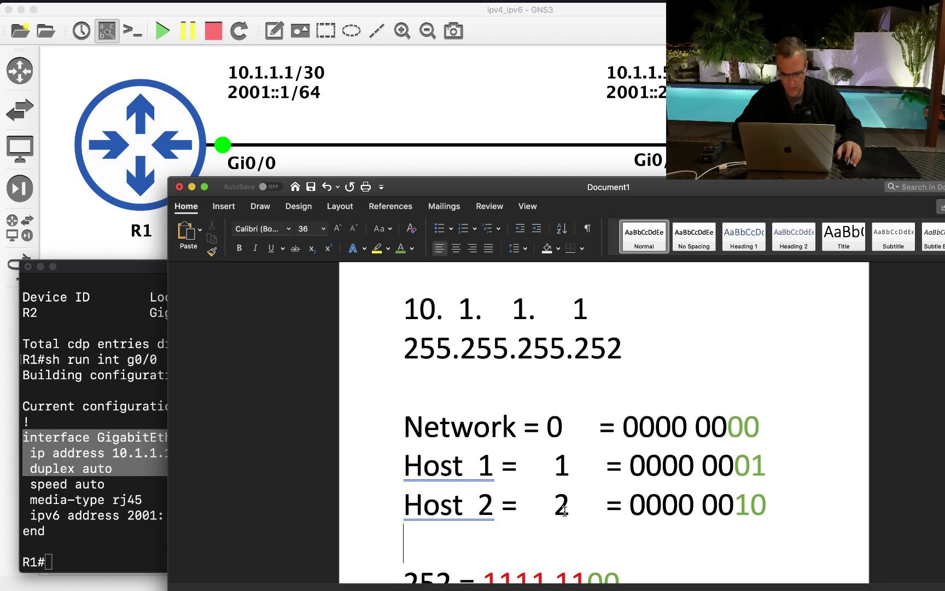
type("Broad")
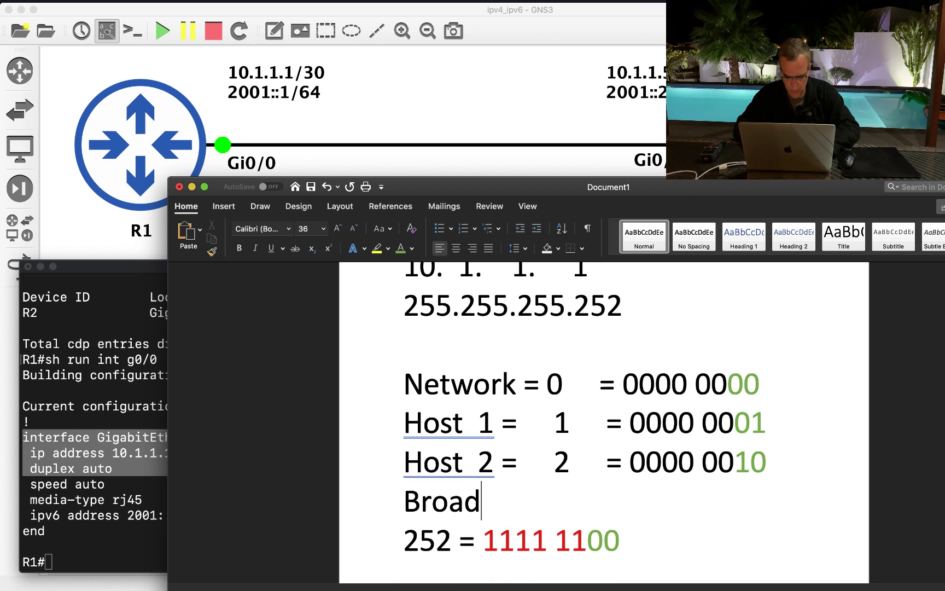
type("cast =")
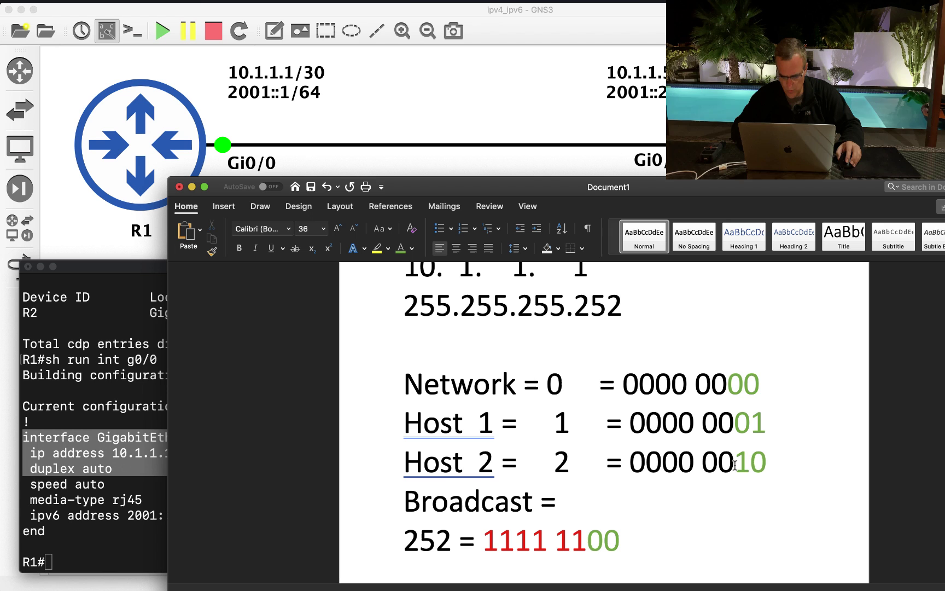
left_click_drag(766, 462, 604, 466)
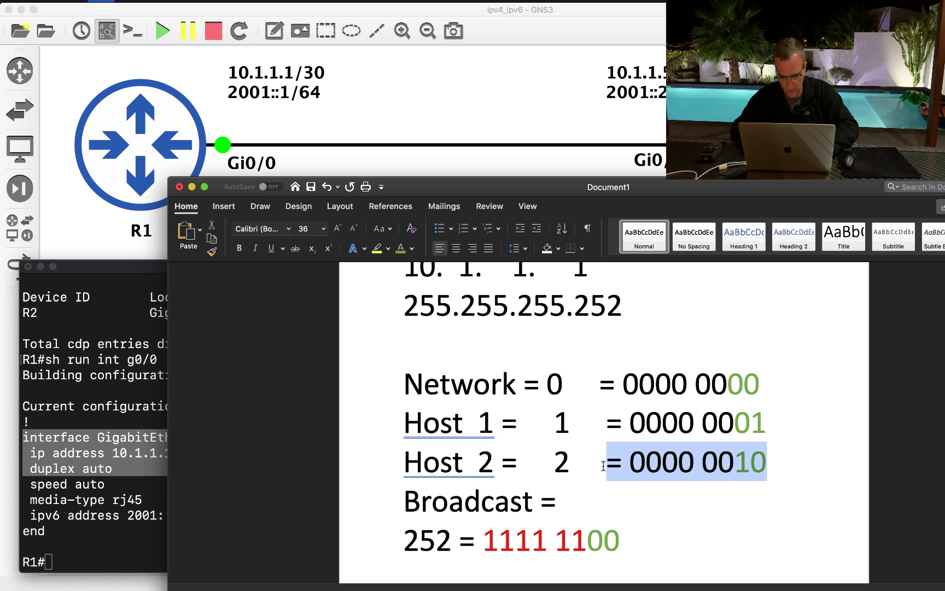
key("super+c")
key("Down")
key("BackSpace")
key("BackSpace")
key("super+v")
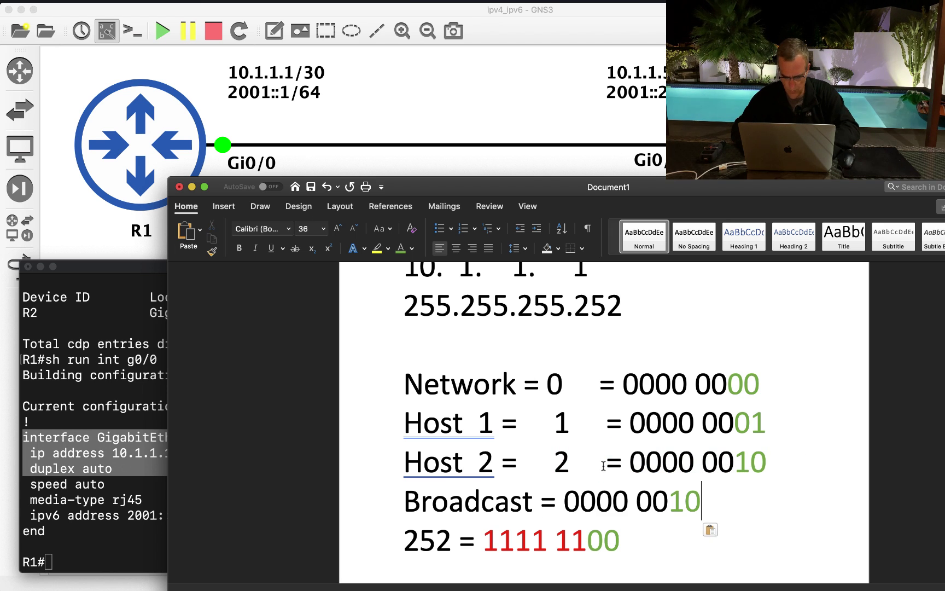
Step: Insert spaces after "Broadcast =" so its binary value lines up with the one in the Host 2 line
key("Left")
key("Left")
key("Left")
key("Left")
key("Left")
key("Left")
key("Left")
key("Left")
key("Left")
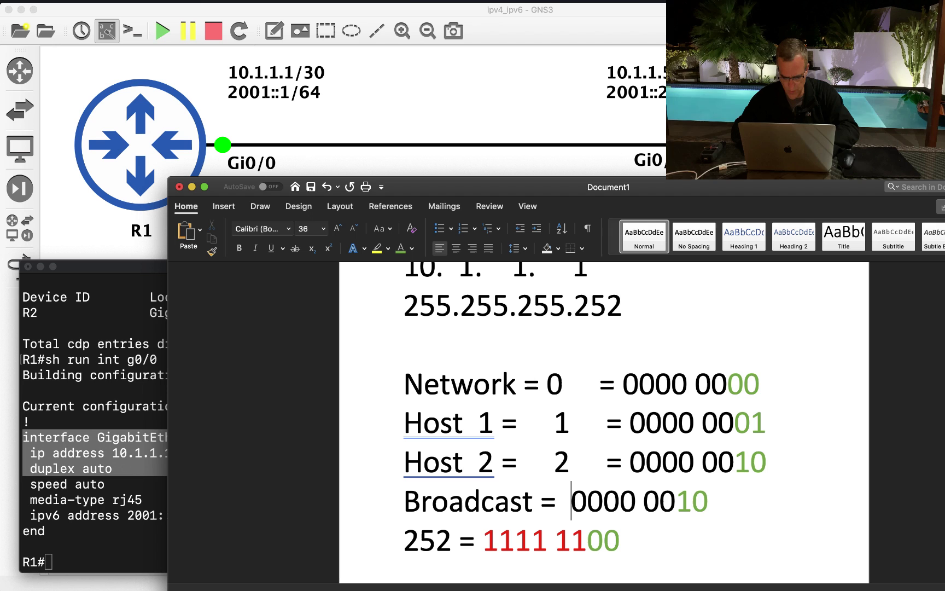
key("Left")
key("Left")
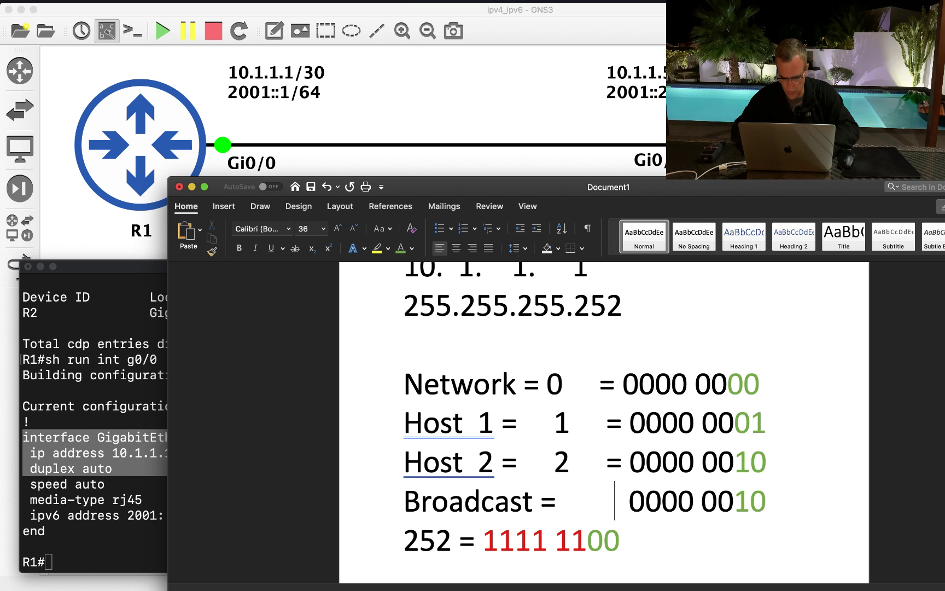
key("Left")
key("Right")
key("Right")
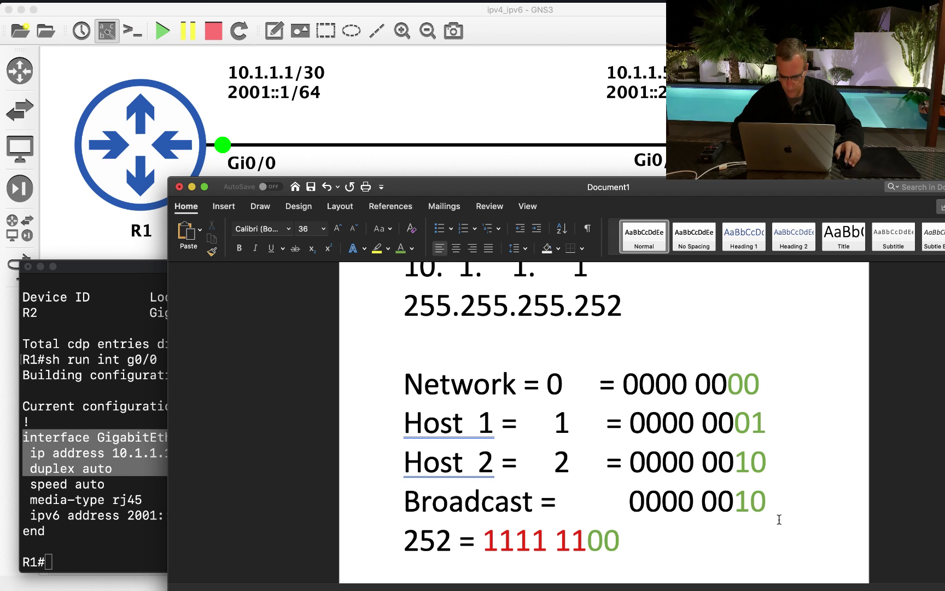
Step: Complete the Broadcast line as "Broadcast = 3 = 0000 0011", with the second equals sign aligned to the lines above
key("End")
key("BackSpace")
type("1")
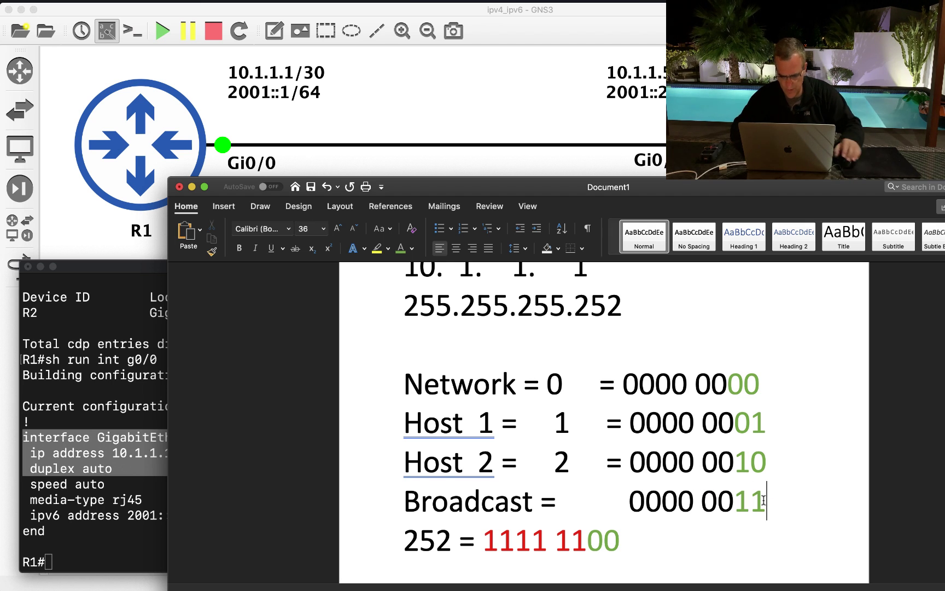
left_click(564, 500)
type("3")
key("Right")
key("Right")
key("Right")
key("Right")
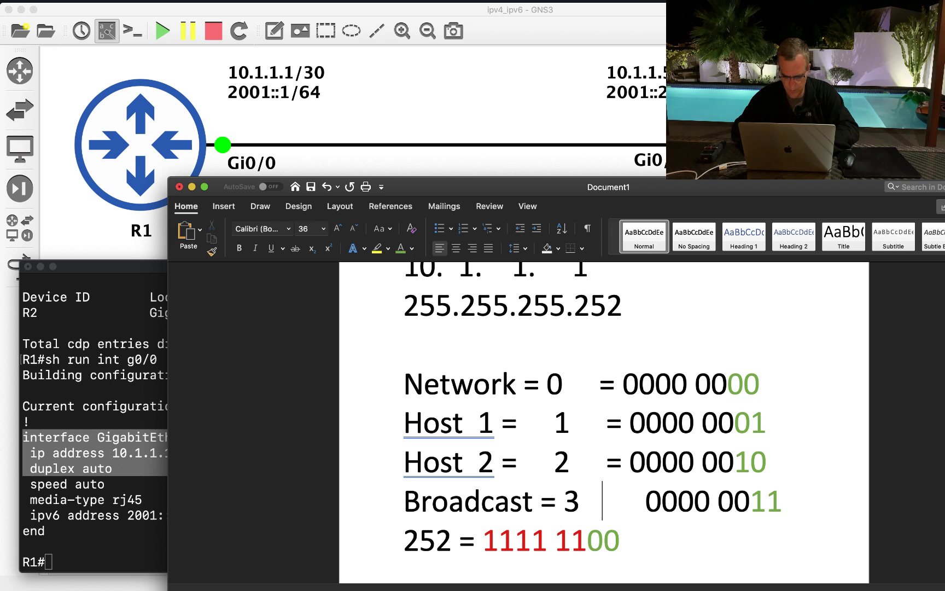
key("BackSpace")
type("=")
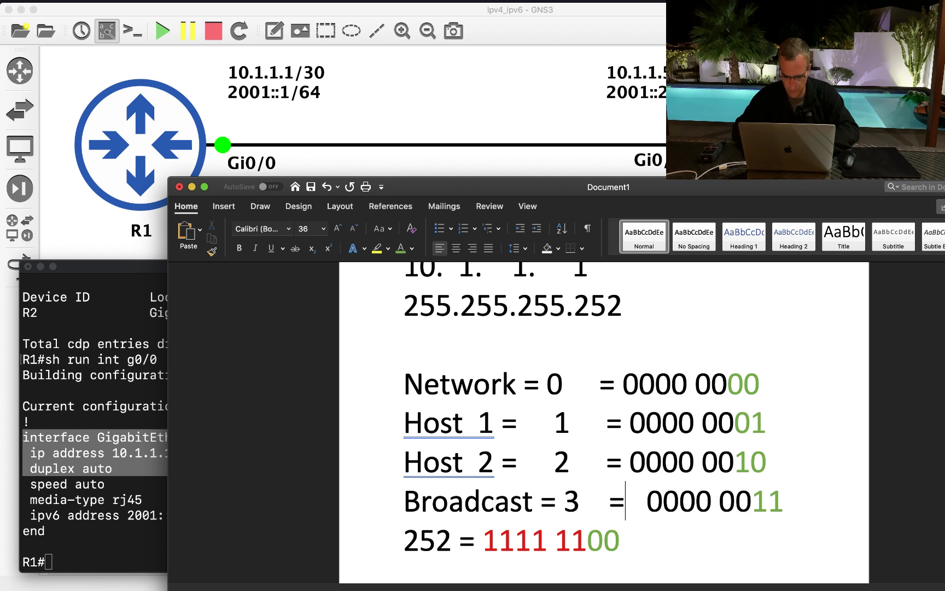
key("BackSpace")
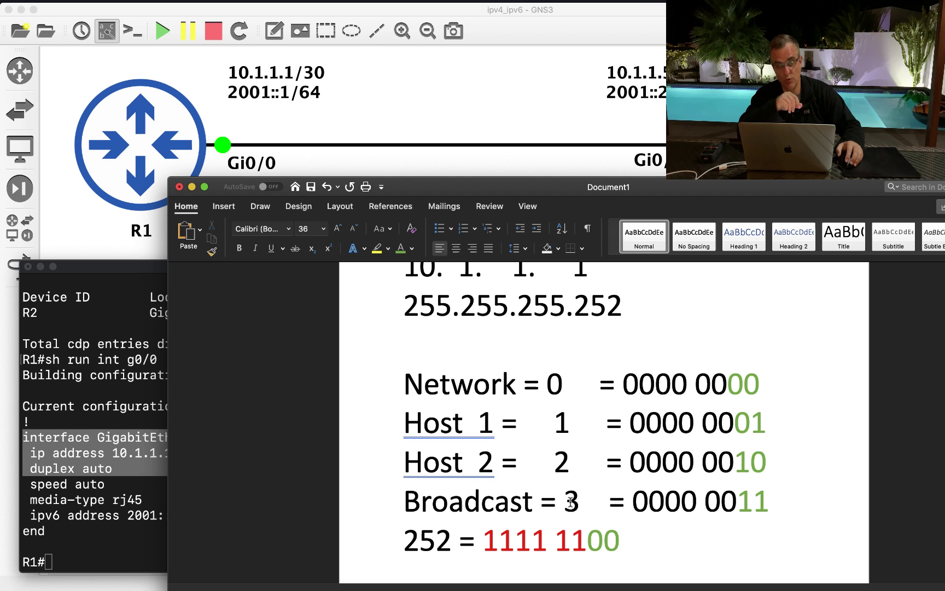
Step: Review the Network line, its green host bits 00 and the Host 1 line by highlighting each in turn
left_click(394, 396)
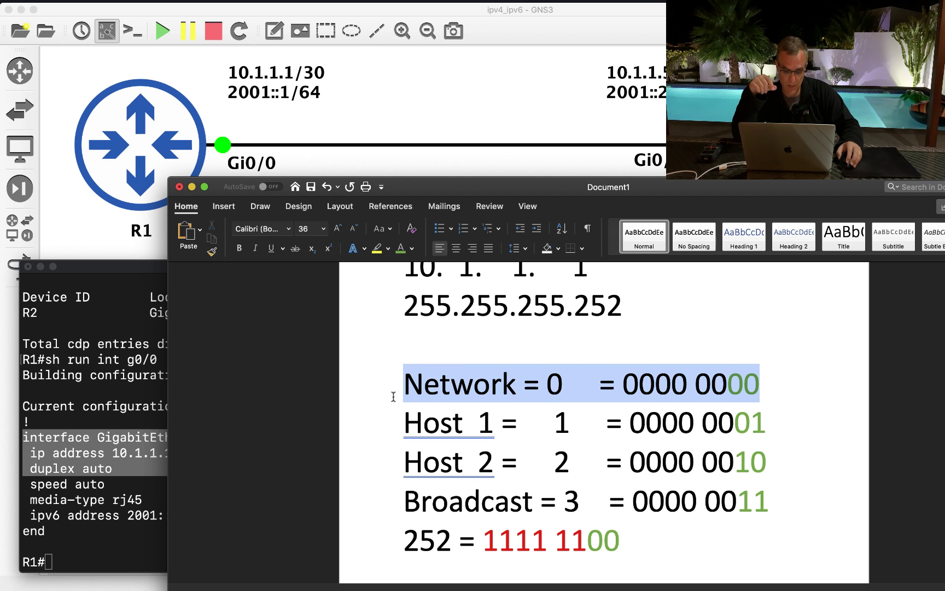
left_click_drag(727, 383, 757, 381)
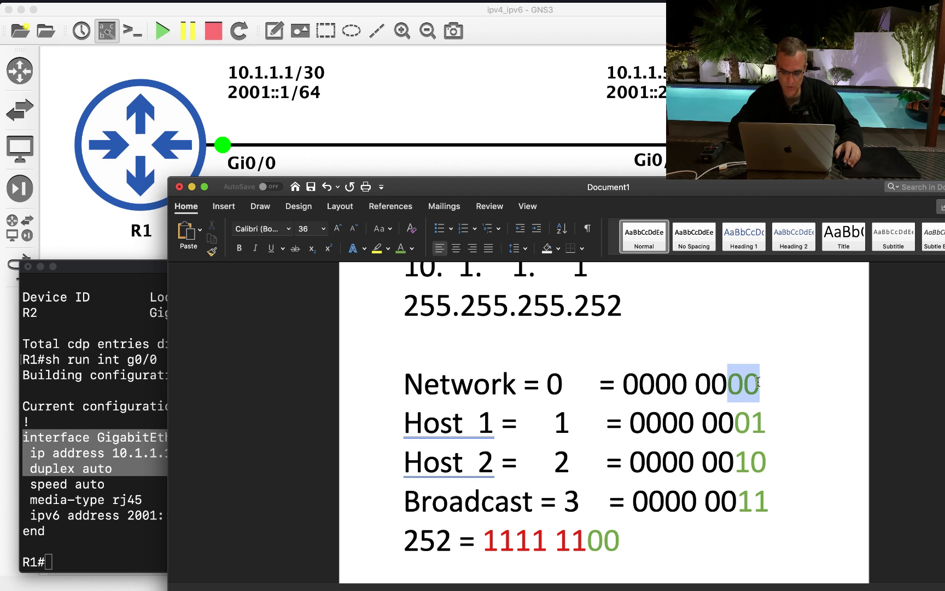
left_click(771, 424)
left_click(306, 421)
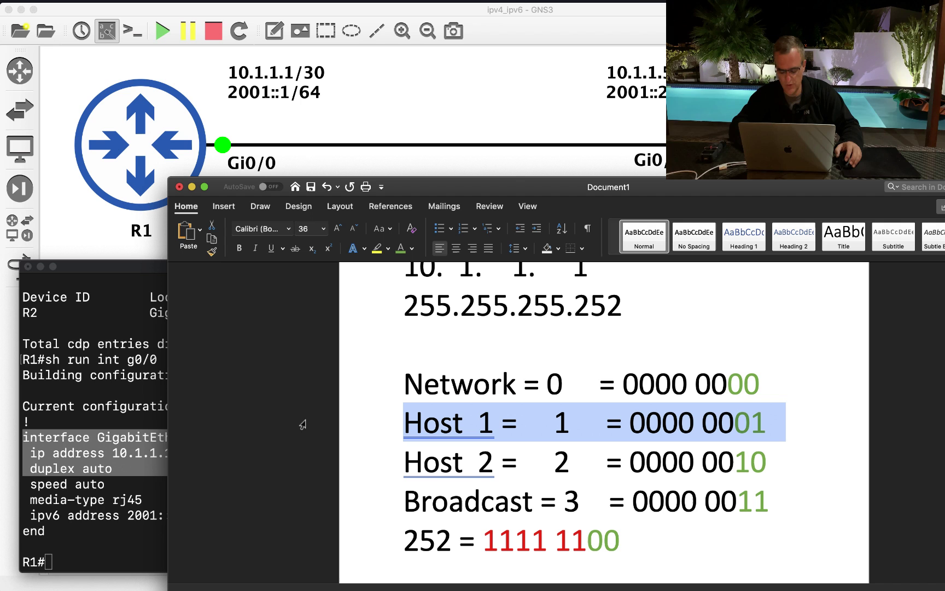
Step: Review the Host 2 line, the Broadcast line and both host lines together by highlighting them in turn
left_click_drag(776, 459, 405, 471)
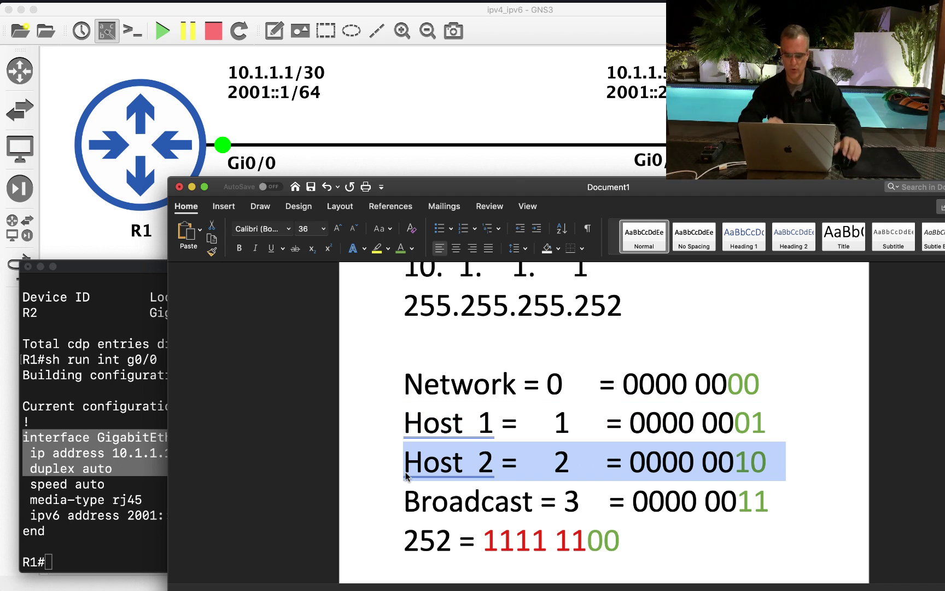
left_click_drag(816, 506, 327, 514)
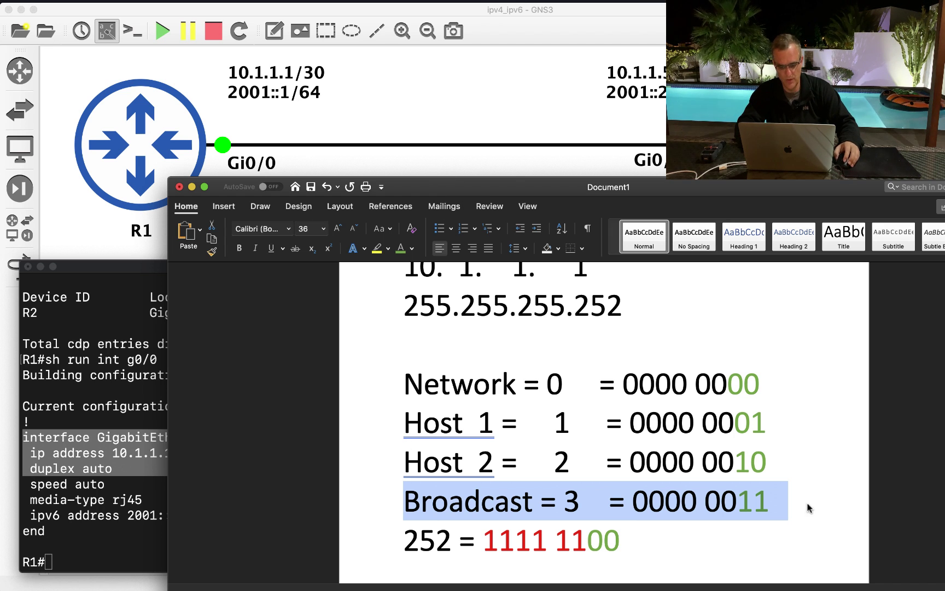
left_click(538, 427)
left_click_drag(384, 432, 392, 465)
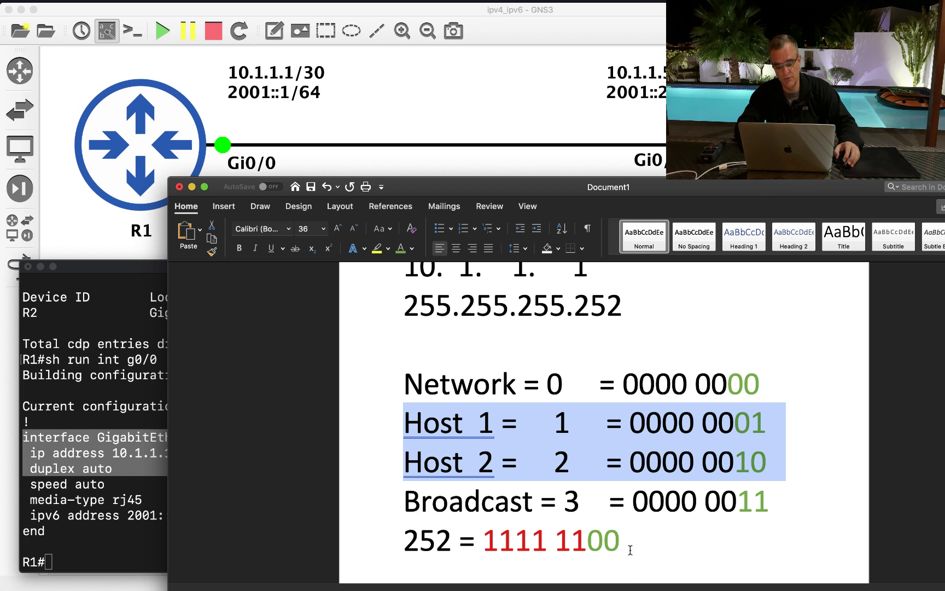
Step: Copy the four lines from Network to Broadcast and paste them below the 252 line, separated by a blank line
left_click_drag(586, 180, 572, 62)
left_click(492, 268)
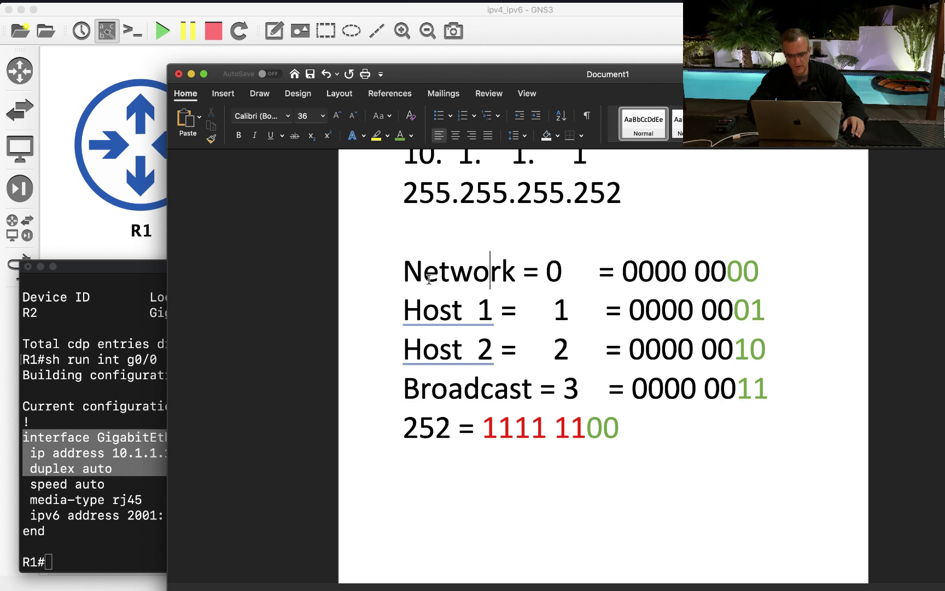
left_click_drag(403, 271, 745, 385)
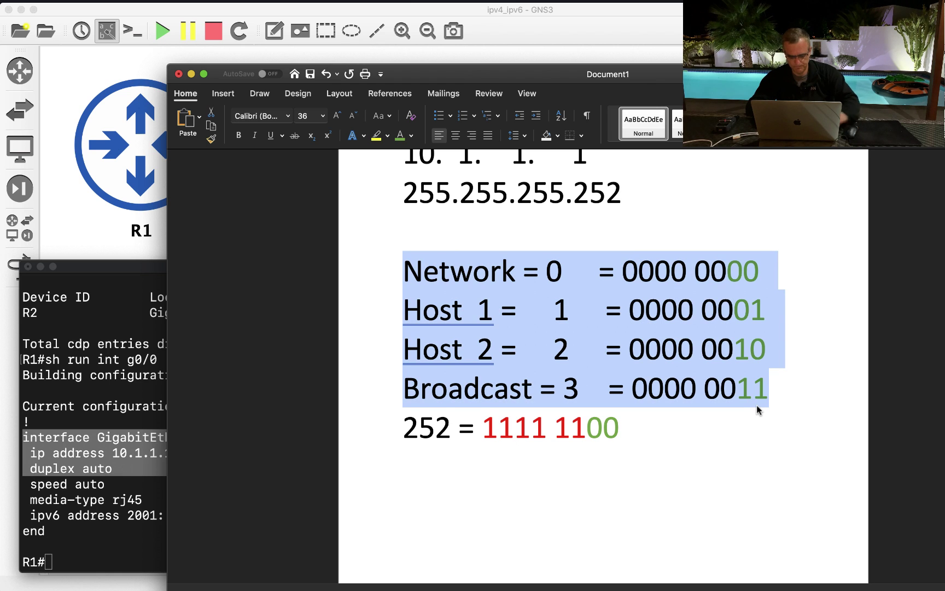
key("Left")
key("Down")
key("Down")
key("Down")
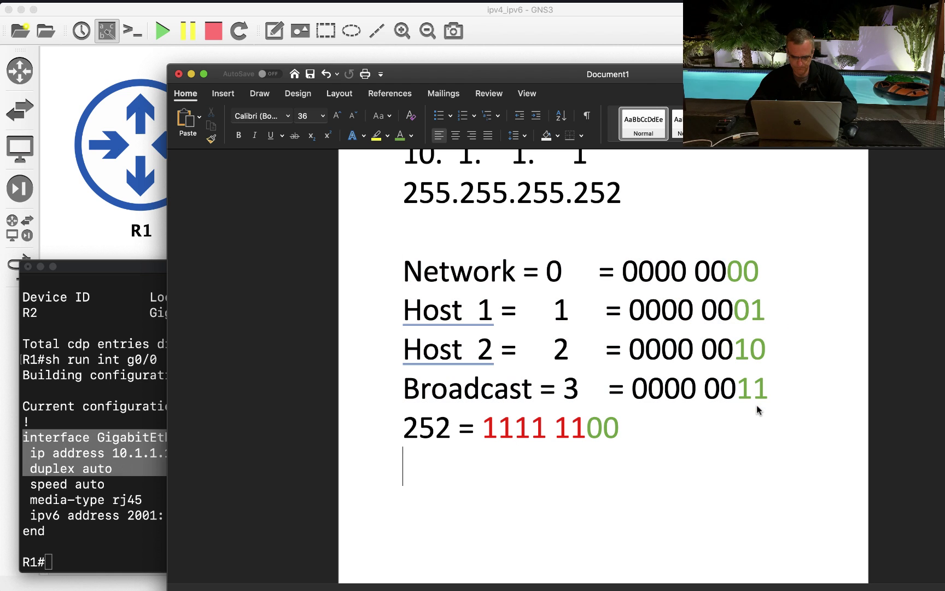
key("super+v")
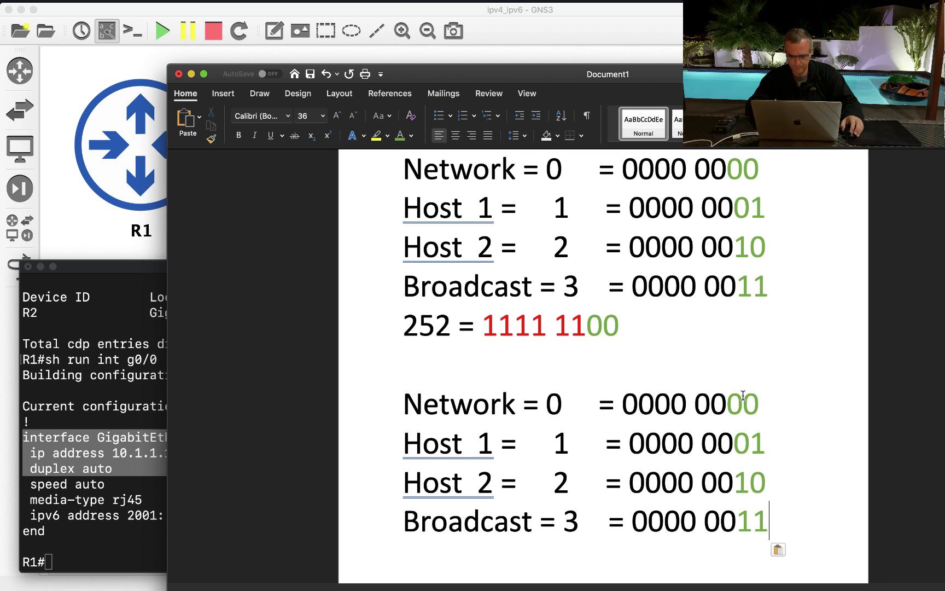
Step: Change the copied Host 1 line to 5 = 0000 0101
left_click(722, 400)
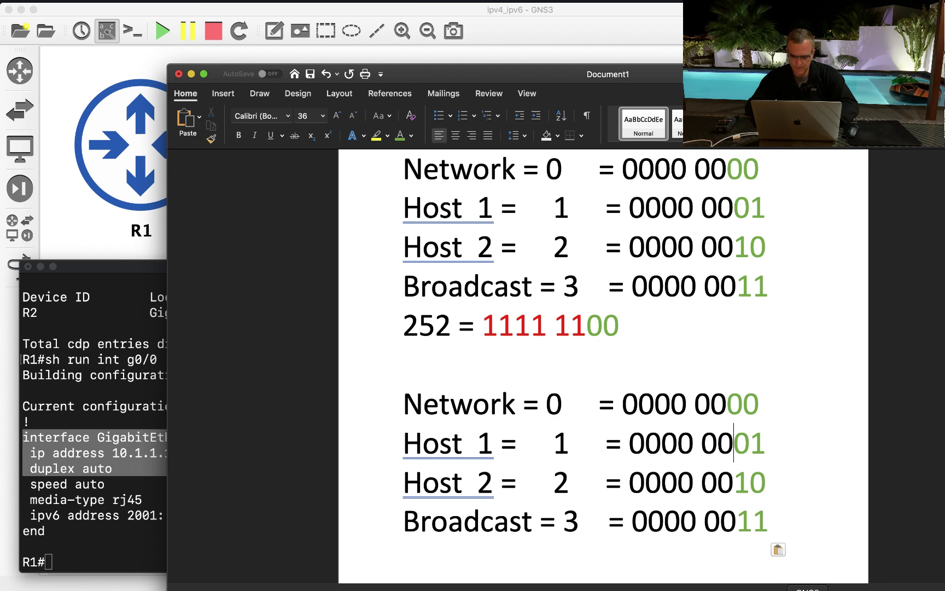
key("BackSpace")
type("1")
key("Left")
key("Left")
key("Left")
key("Left")
key("Left")
key("Left")
key("Left")
key("Left")
key("Left")
key("Left")
key("BackSpace")
type("5")
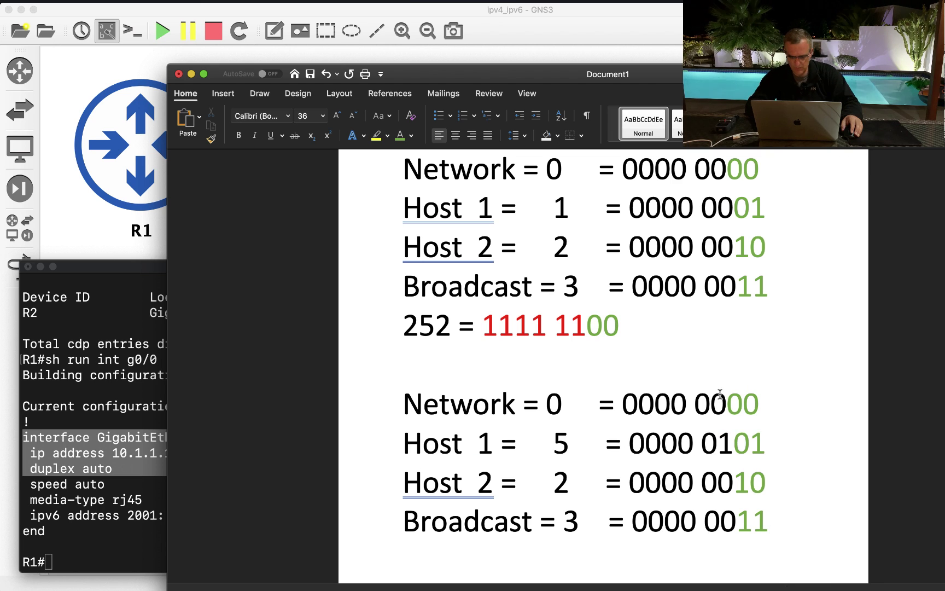
Step: Change the copied Network line to 4 = 0000 0100
left_click(720, 394)
key("BackSpace")
type("1")
left_click(563, 403)
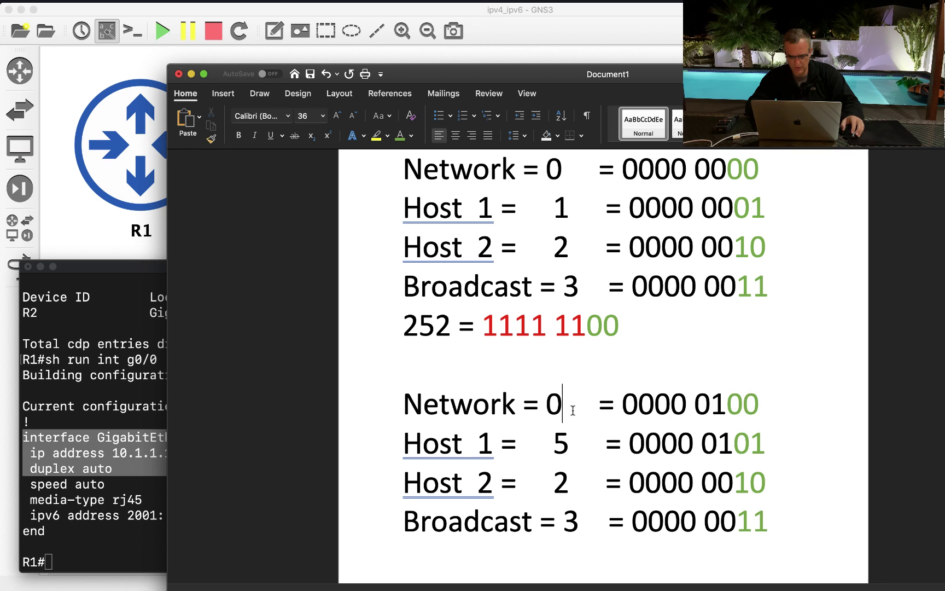
key("BackSpace")
type("4")
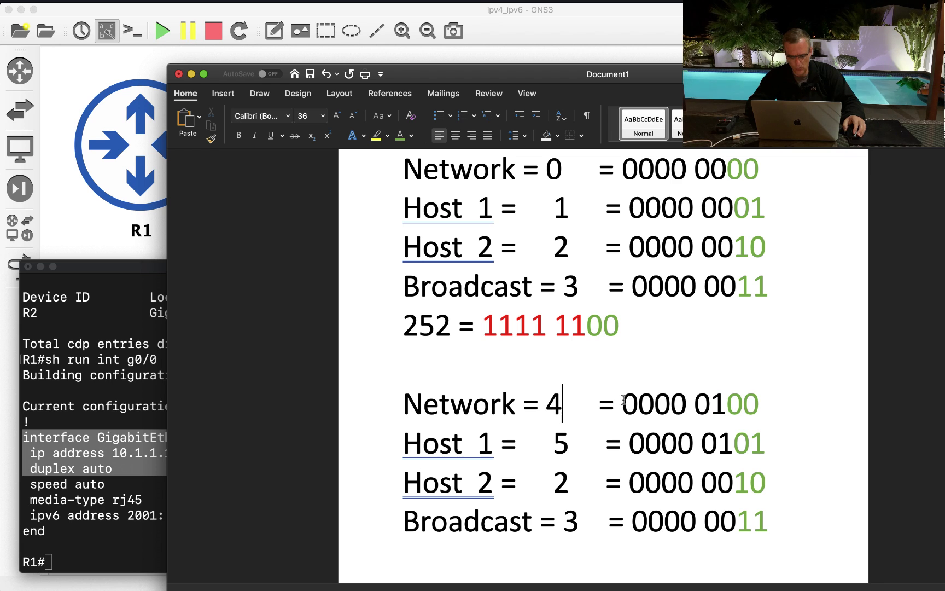
Step: Add the heading line "10.1.1.4/30" directly above the copied Network line, keeping a blank line before it
left_click(544, 375)
key("Return")
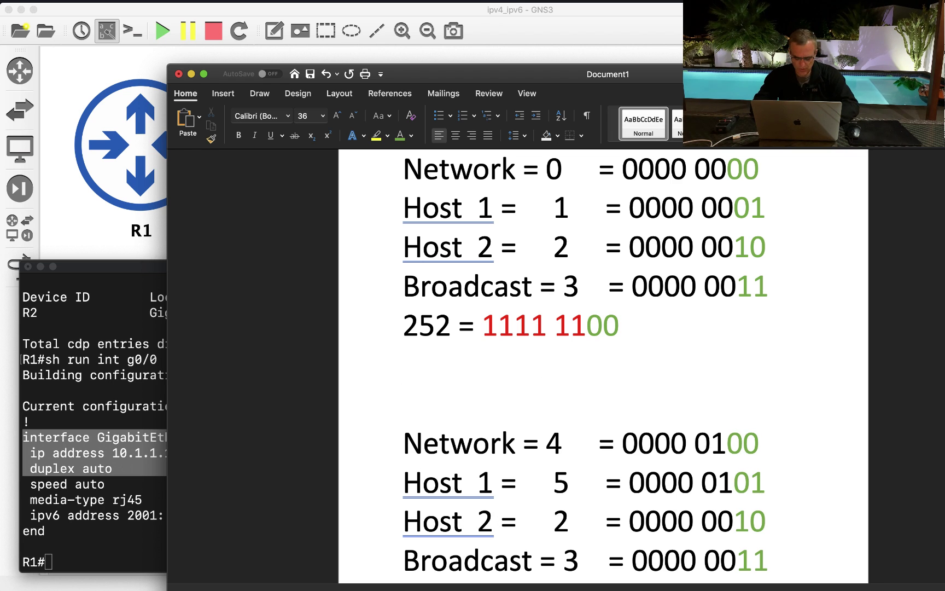
type("10.1.1.4")
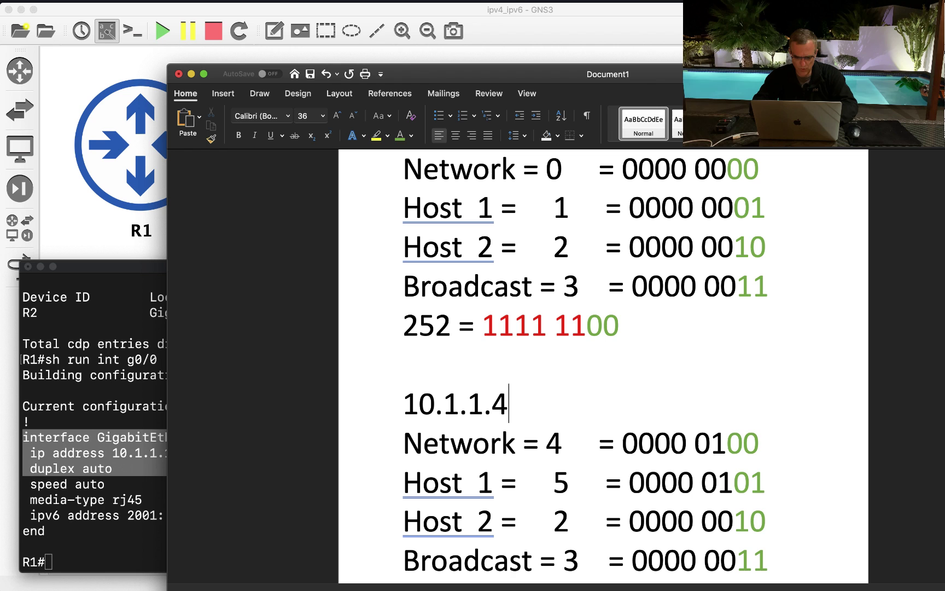
type("/30")
Step: Change the Host 2 line under 10.1.1.4/30 to 6 = 0000 0110
key("Down")
key("Down")
key("Down")
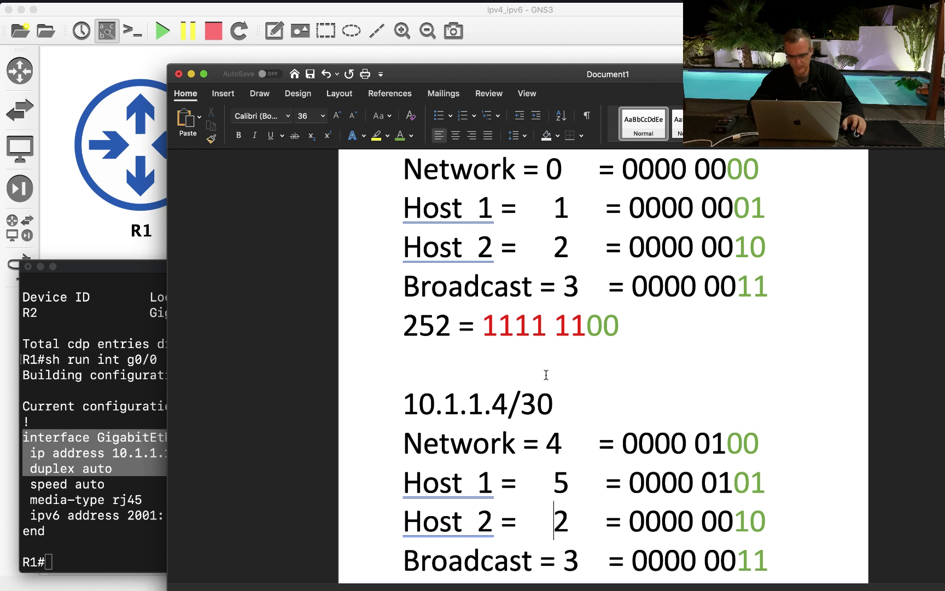
scroll(546, 375, "down", 1)
scroll(546, 375, "down", 1)
key("Right")
key("BackSpace")
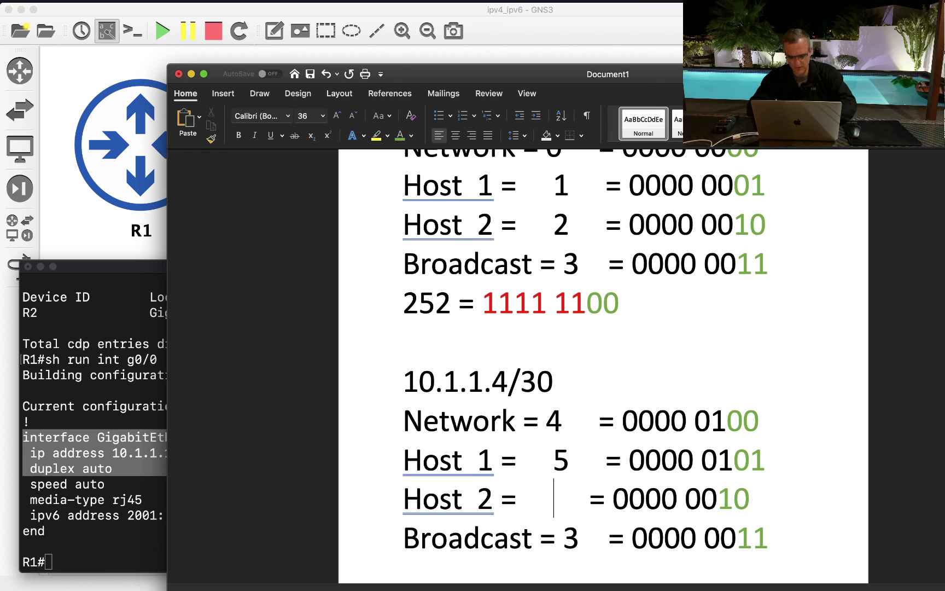
type("6")
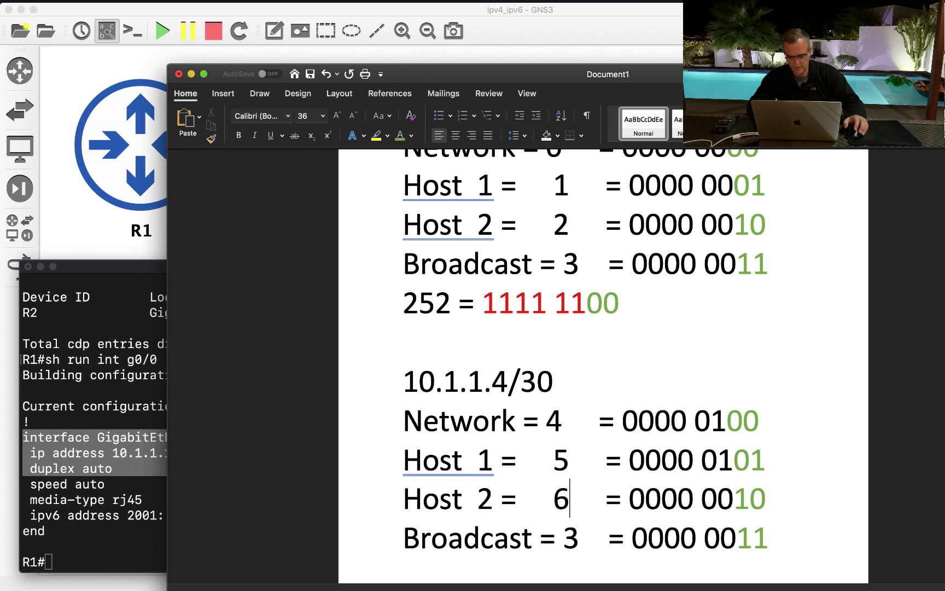
left_click(734, 498)
key("BackSpace")
type("1")
Step: Change the Broadcast line under 10.1.1.4/30 to 7 = 0000 0111
scroll(585, 350, "down", 1)
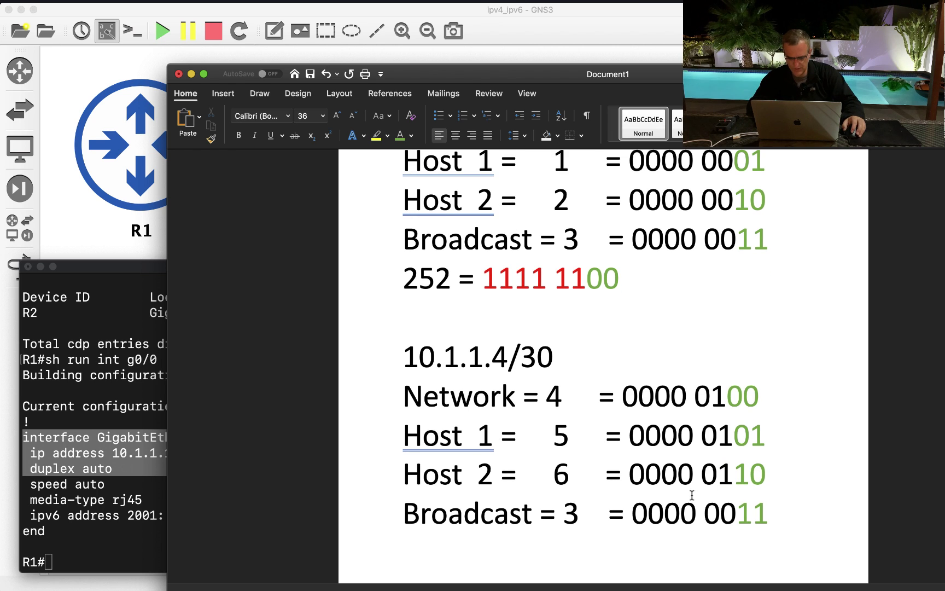
left_click(580, 512)
key("BackSpace")
type("7")
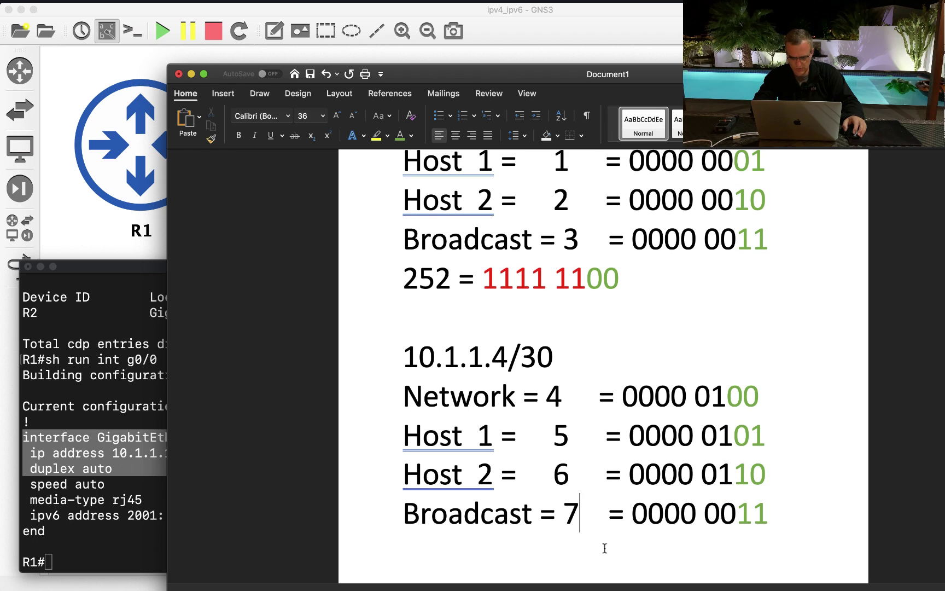
left_click(734, 509)
key("BackSpace")
type("1")
Step: Add the heading line "10.1.1.0/30" directly above the first Network line, below the subnet mask
scroll(613, 405, "up", 5)
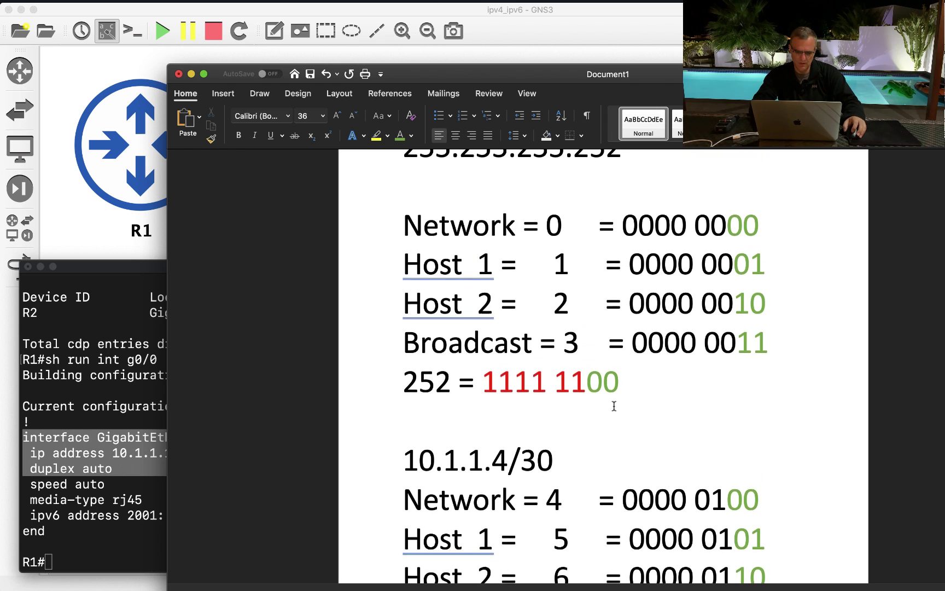
left_click(481, 263)
key("Return")
type("10")
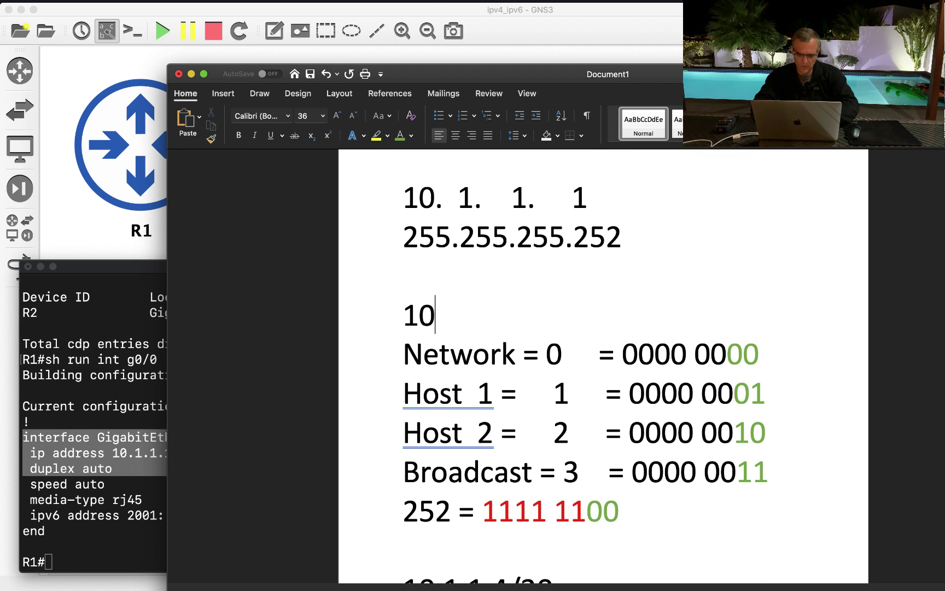
type(".1.1.0/32")
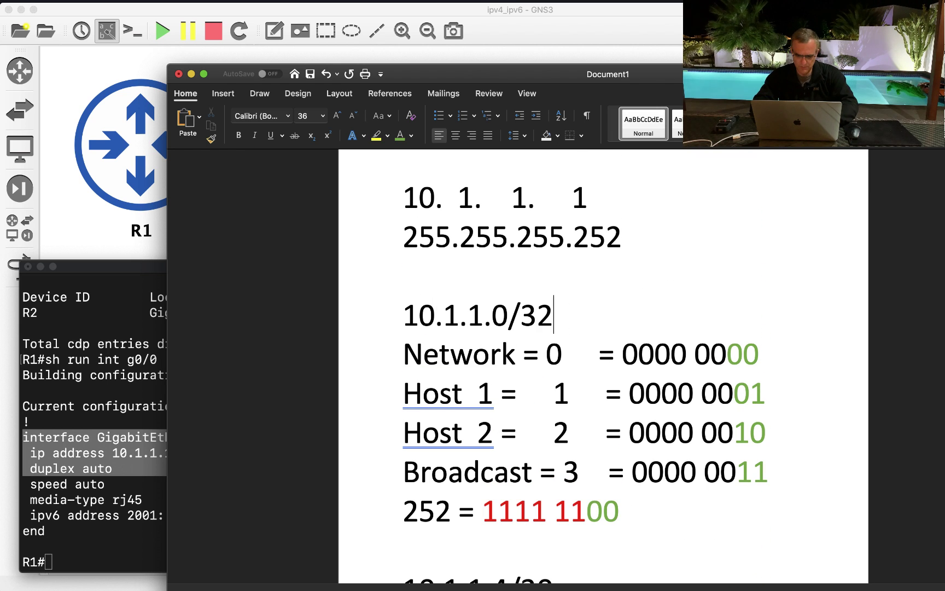
key("BackSpace")
type("0")
Step: Compare the Host 1 lines of the 10.1.1.0/30 and 10.1.1.4/30 subnets by highlighting each
scroll(486, 324, "down", 2)
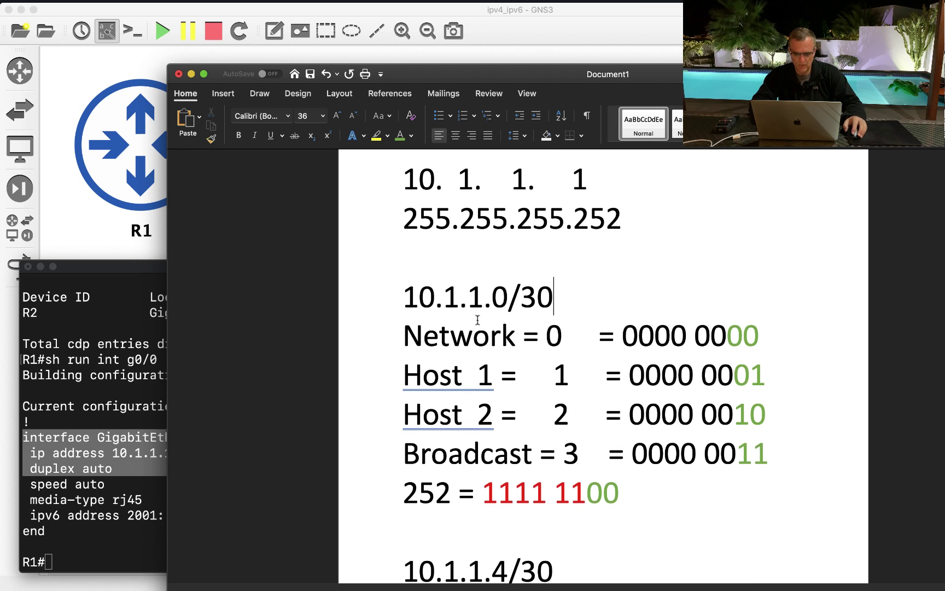
left_click_drag(405, 298, 866, 313)
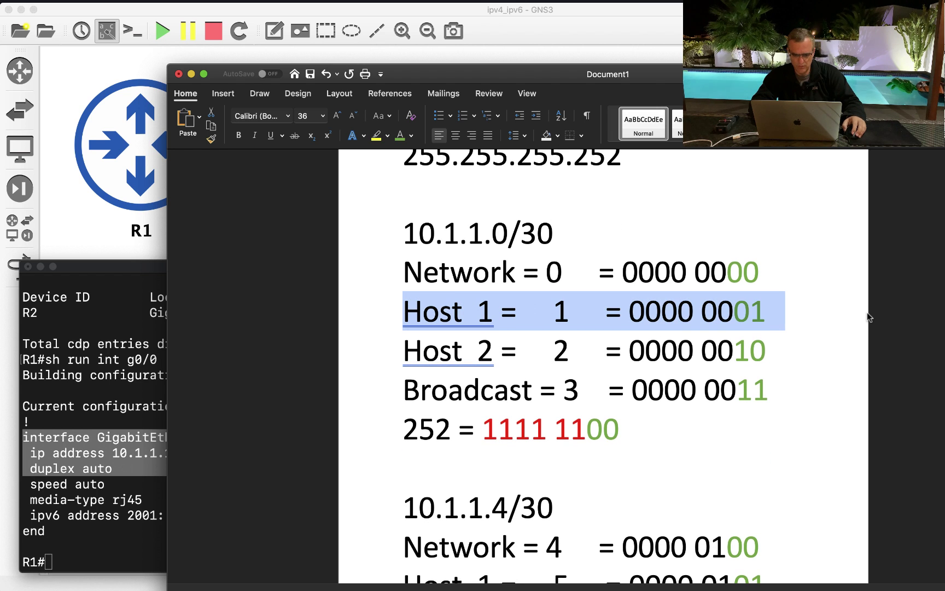
scroll(601, 415, "down", 2)
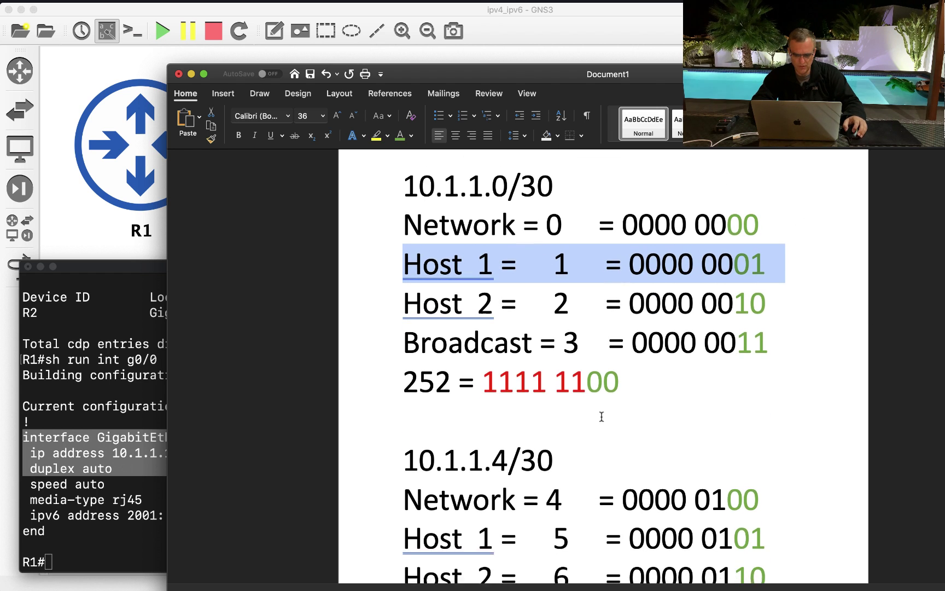
left_click(365, 521)
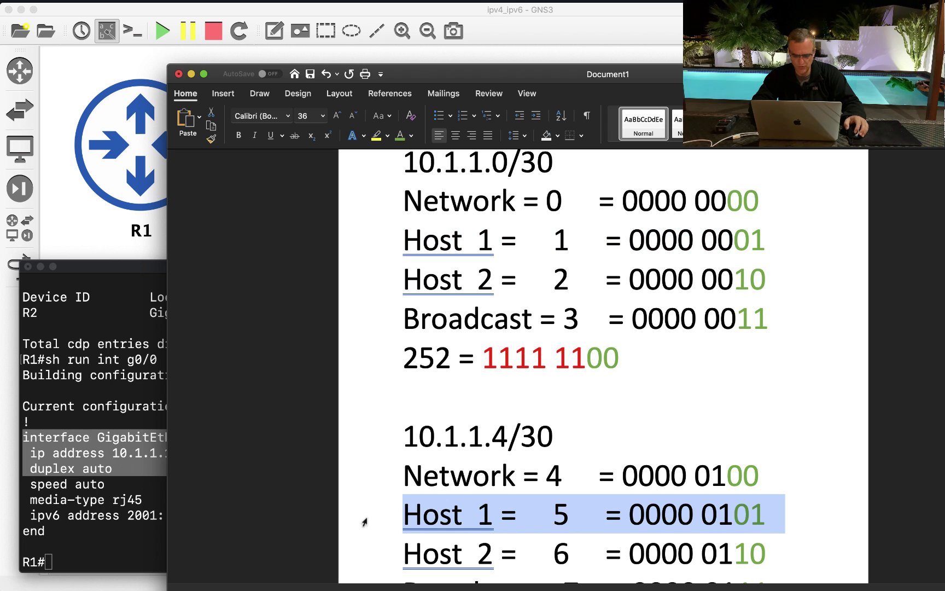
scroll(364, 521, "down", 3)
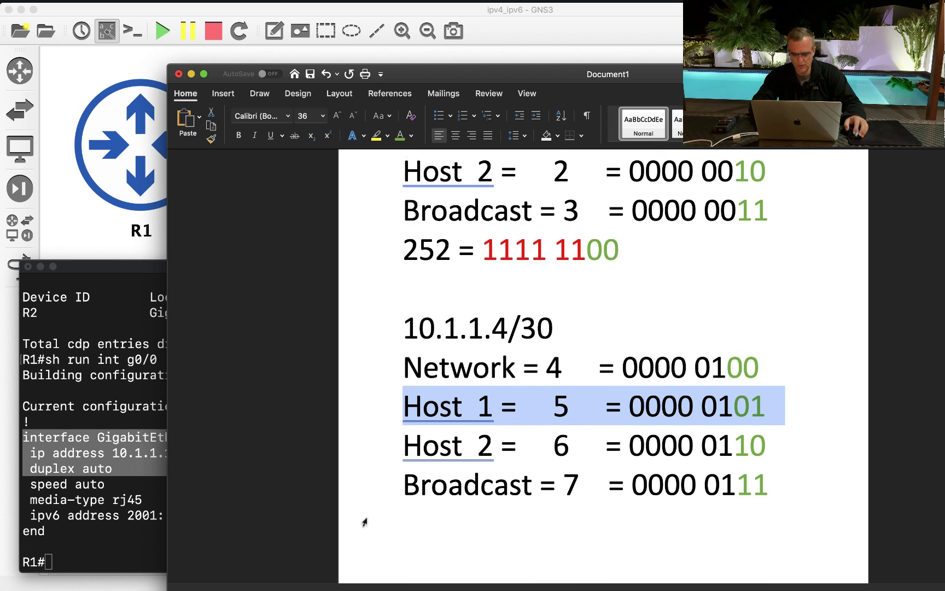
Step: Switch to the R2 console in Terminal and enter interface configuration mode for g0/0
left_click(490, 32)
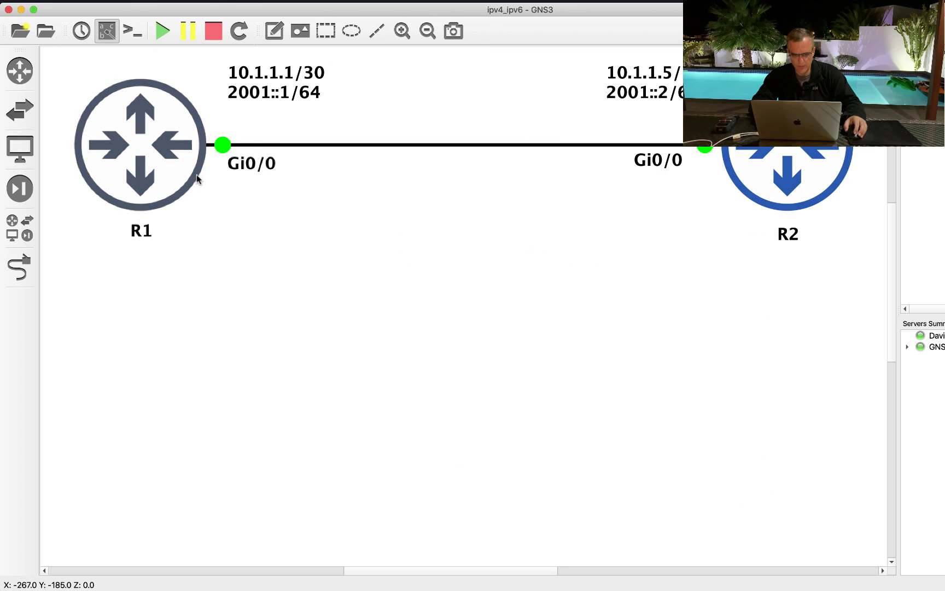
key("super+Tab")
left_click(643, 440)
key("Return")
key("Return")
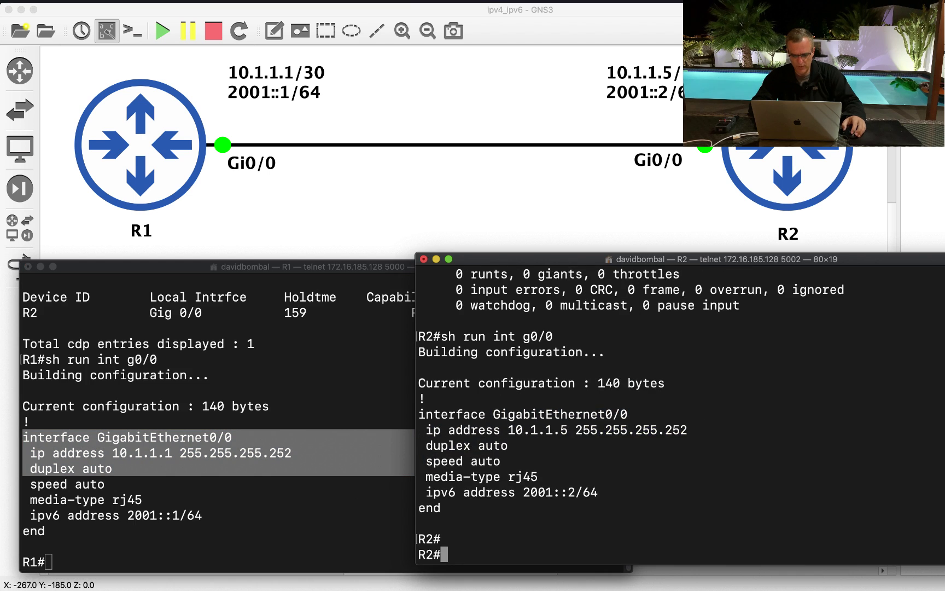
type("conf t")
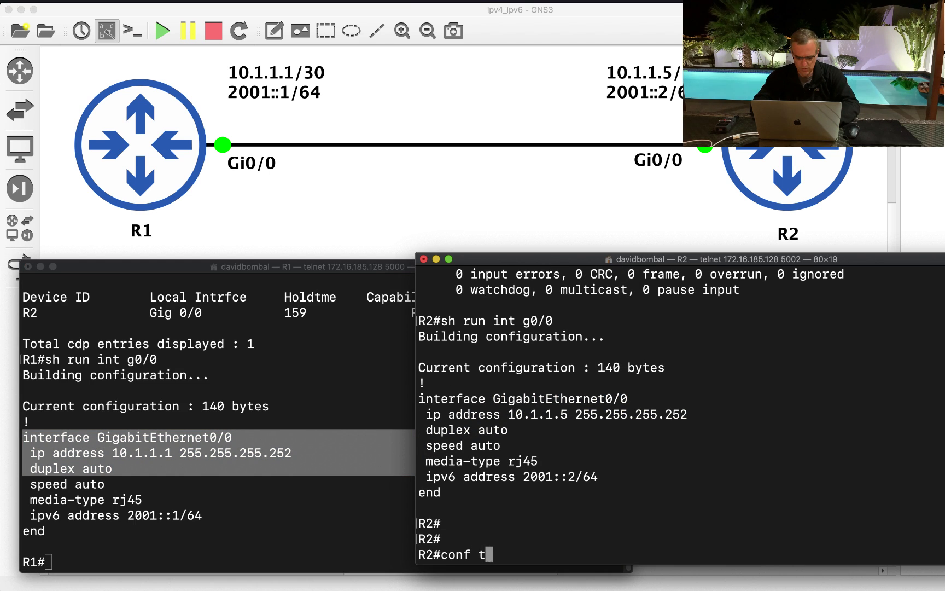
key("Return")
type("int g0/")
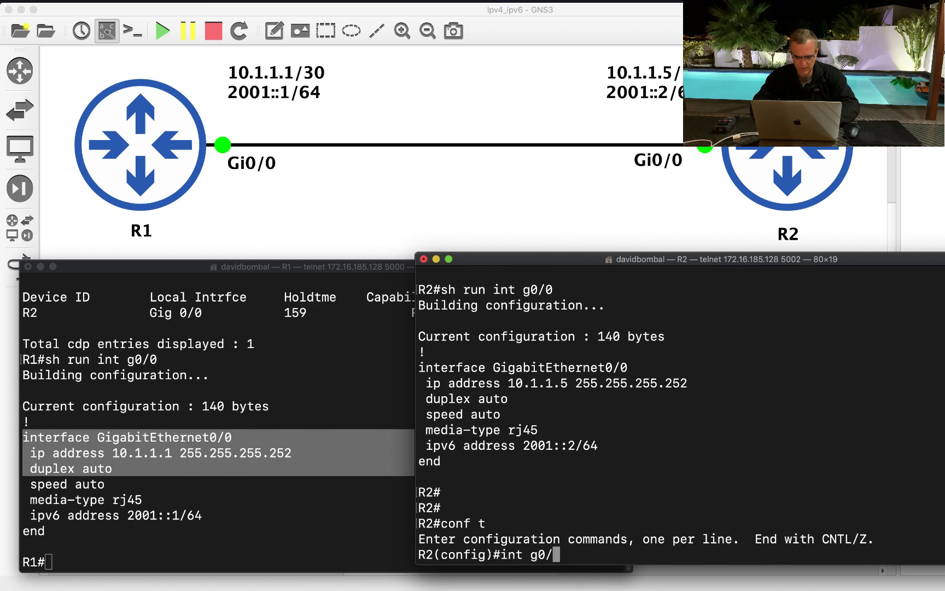
type("0")
key("Return")
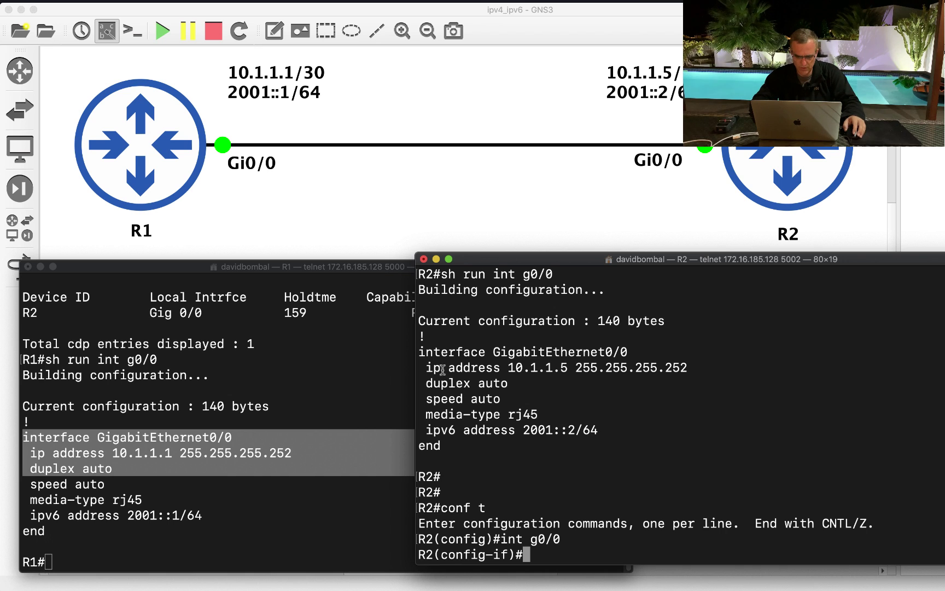
Step: Set the interface's IP address to 10.1.1.2 with mask 255.255.255.252 and end the configuration
left_click_drag(432, 368, 688, 369)
type("ip add")
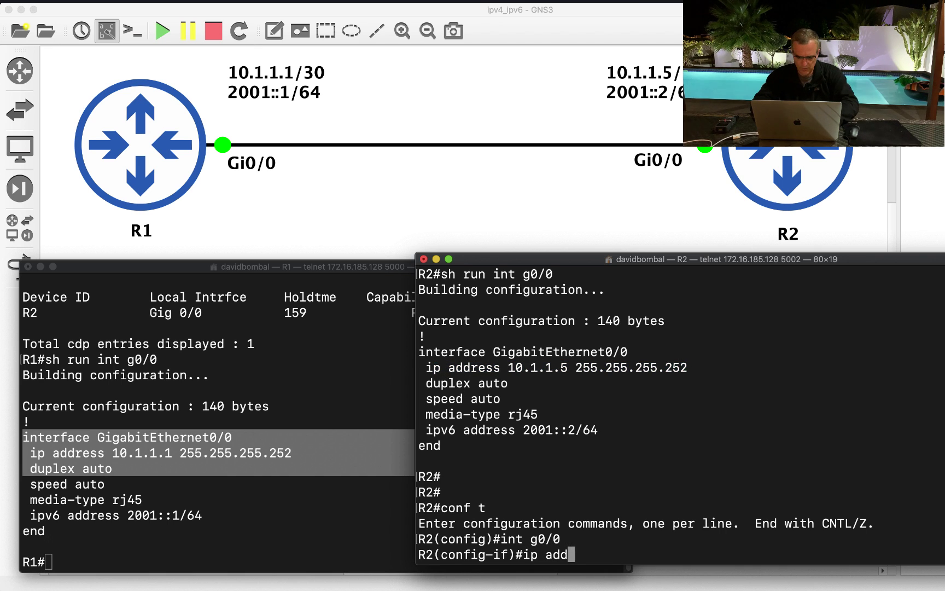
key("Tab")
type("10.1.1.1")
key("BackSpace")
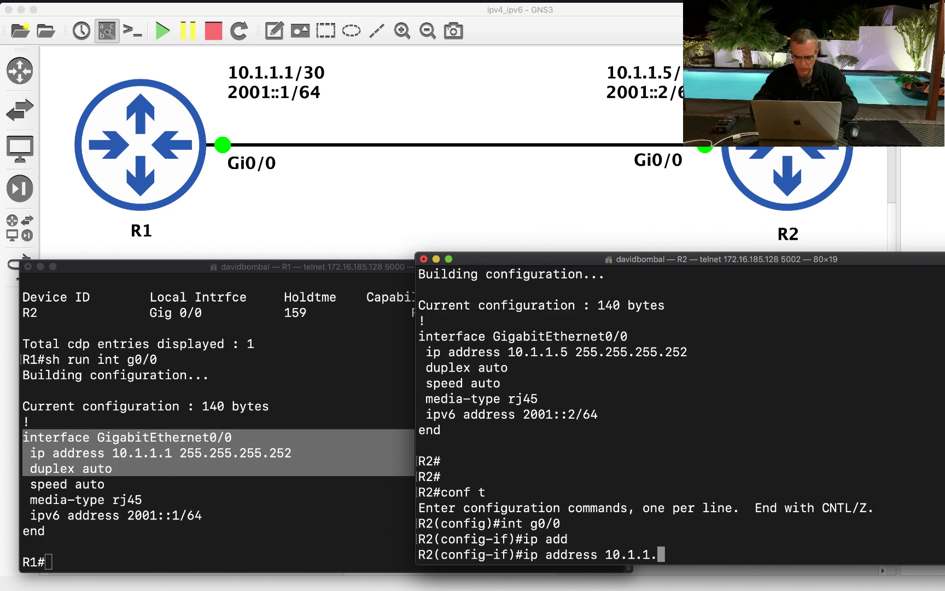
type("2 255.255.255")
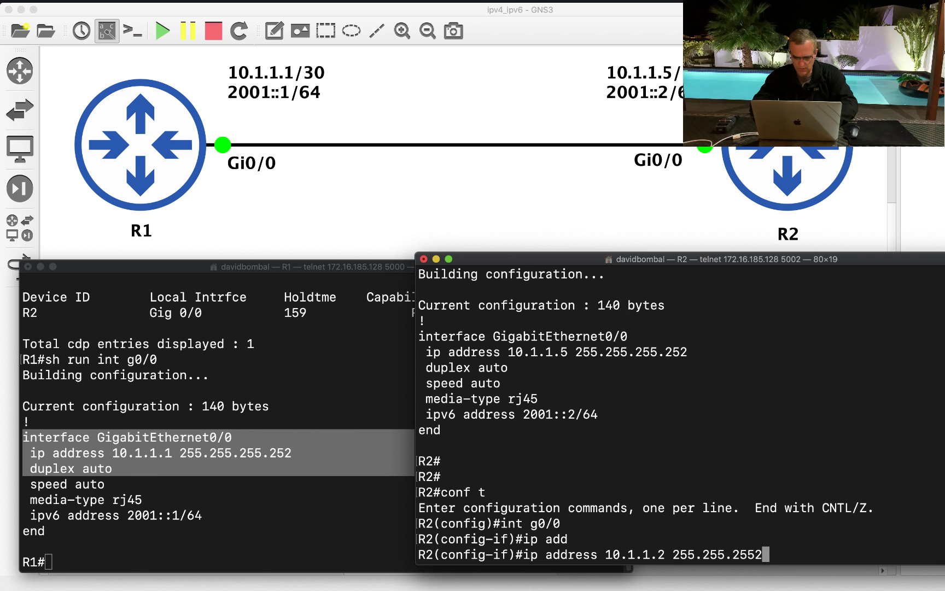
type(".252")
key("Return")
type("end")
key("Return")
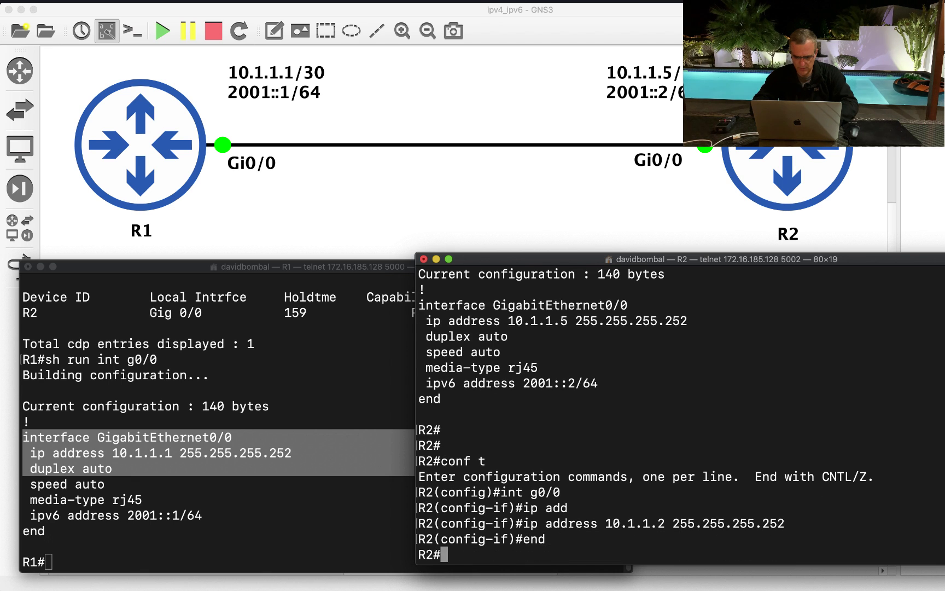
Step: Test IPv4 connectivity both ways by pinging 10.1.1.1 from R2 and 10.1.1.2 from R1
type("ping 10.1.1.1")
key("Return")
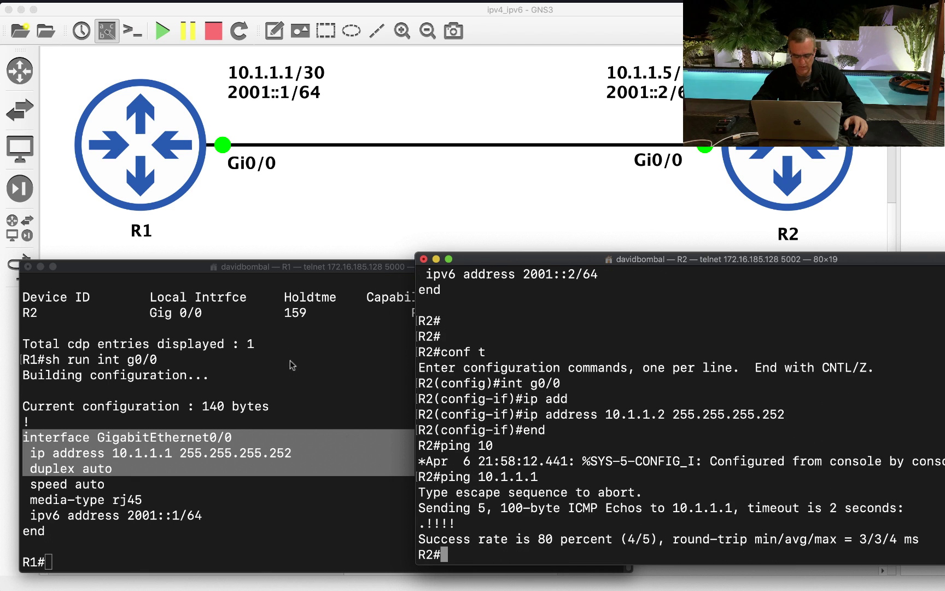
left_click_drag(464, 528, 363, 514)
left_click(296, 501)
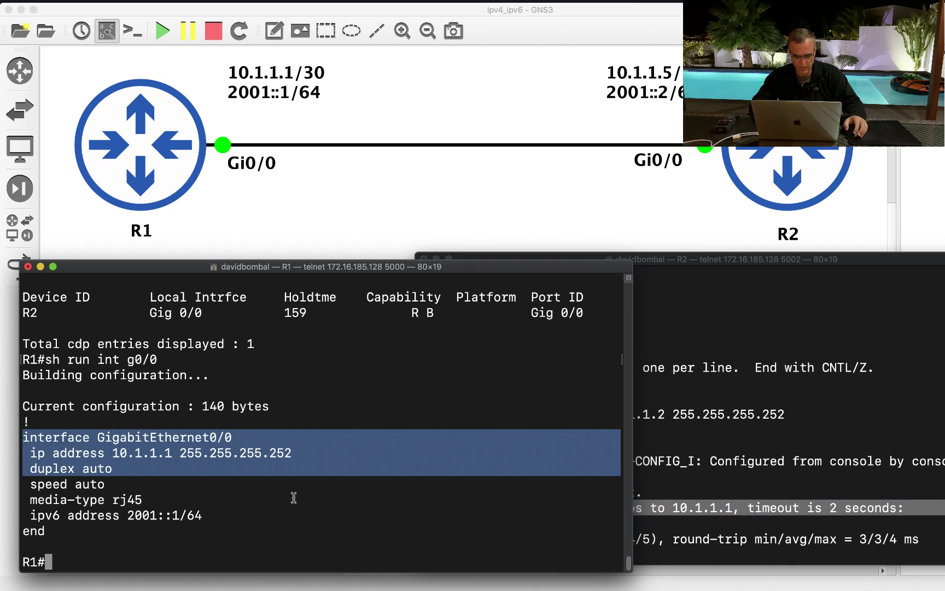
type("ping 10.1.1.2")
key("Return")
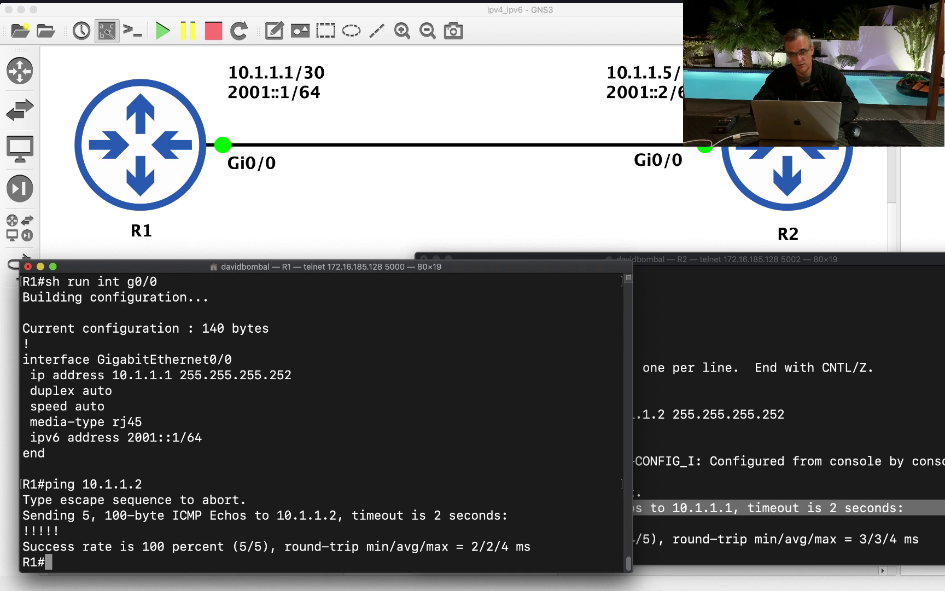
Step: Return to the R2 console and enter interface configuration mode for g0/0 again
left_click(815, 391)
key("Return")
key("Return")
type("conf t")
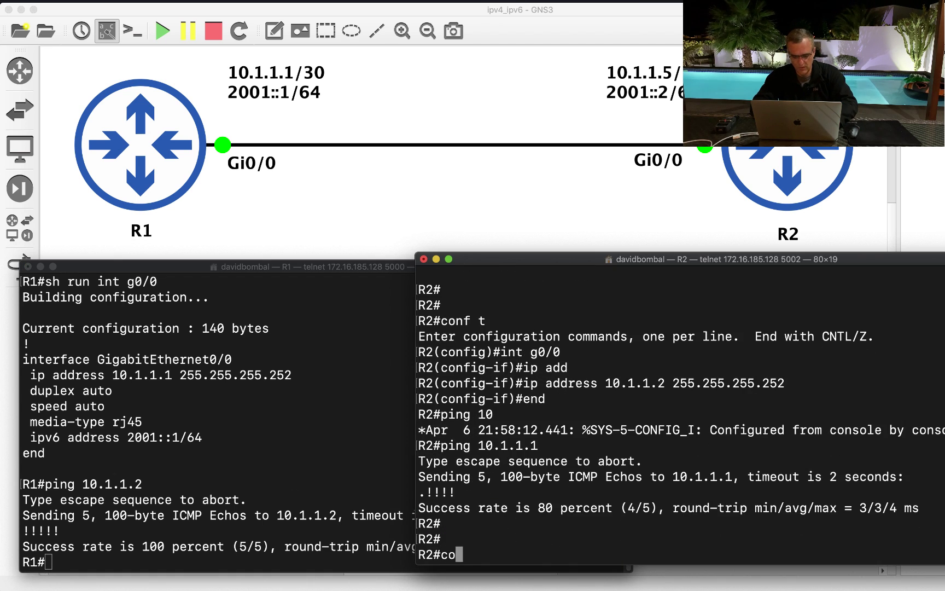
key("Return")
type("int g0/0")
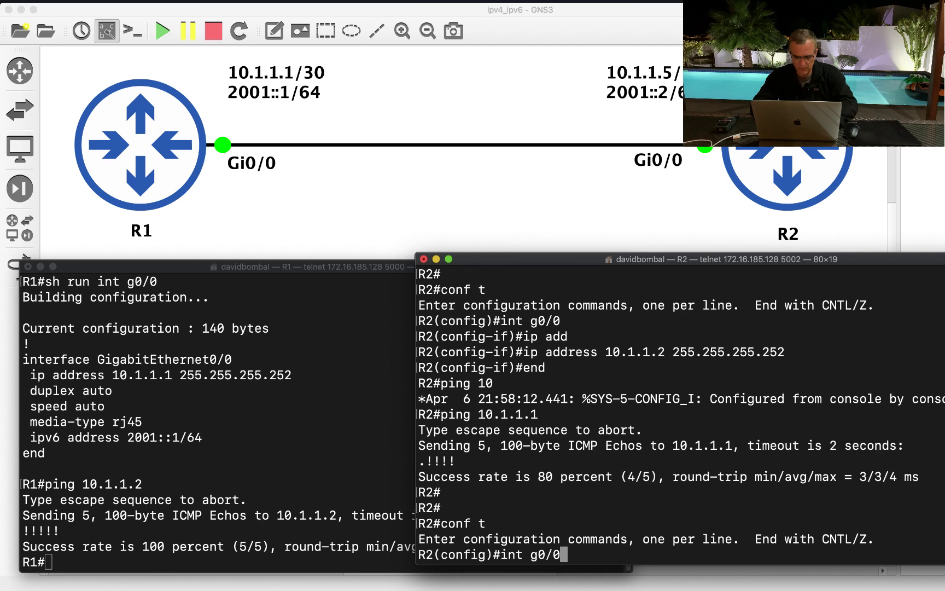
key("Return")
Step: Set R2's g0/0 address to 10.1.1.5 with mask 255.255.255.252 and end the configuration
type("ip add")
key("Tab")
type("10.1.1")
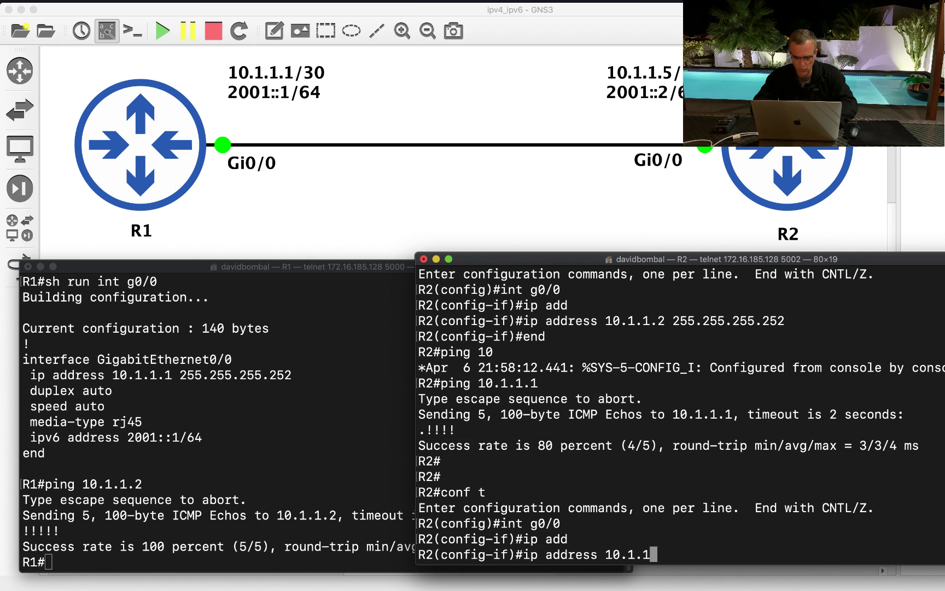
type(".5 255.255")
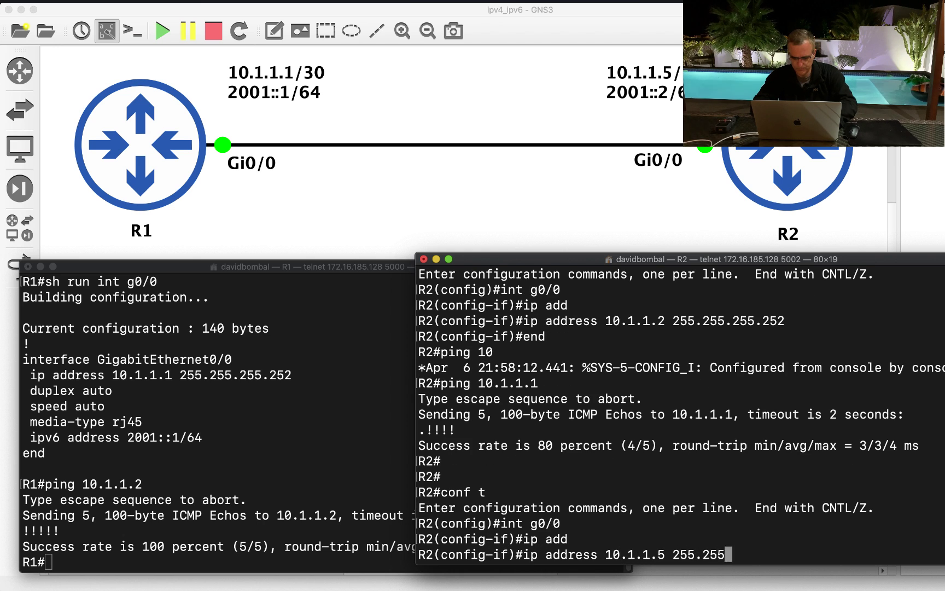
type(".252.252")
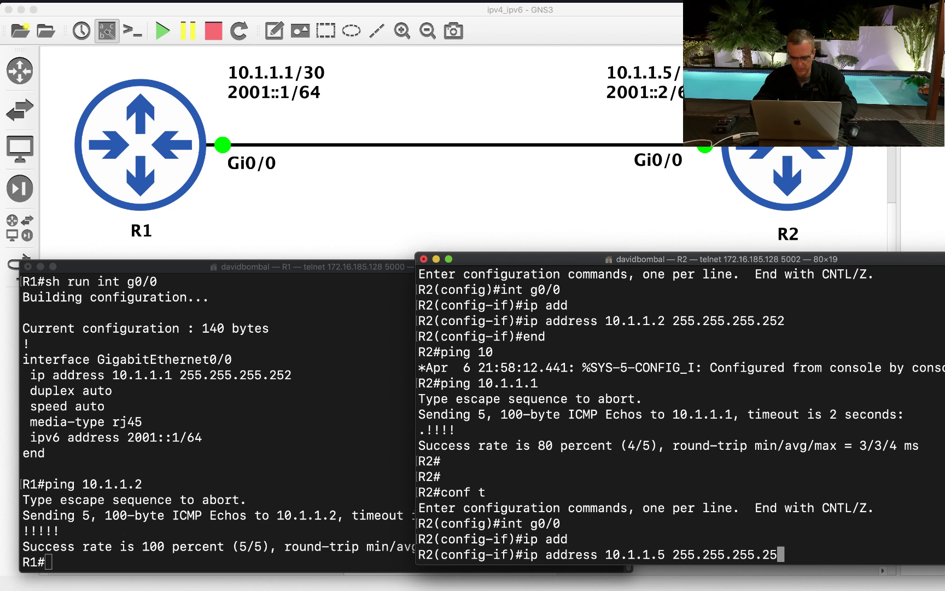
key("Return")
type("end")
key("Return")
key("Return")
key("Return")
Step: Ping R1's IPv4 address 10.1.1.1 from R2
type("ping 10.1.1.1")
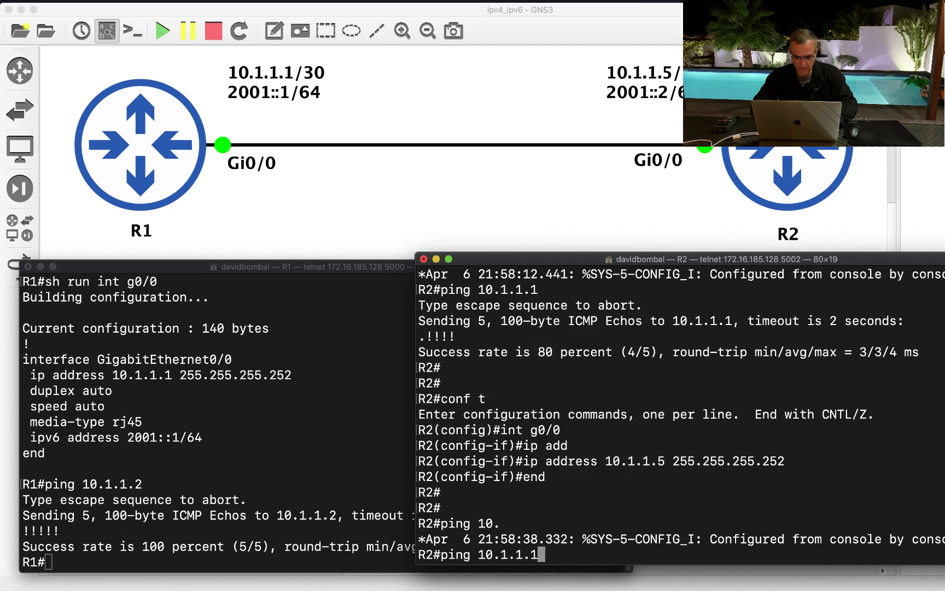
key("Return")
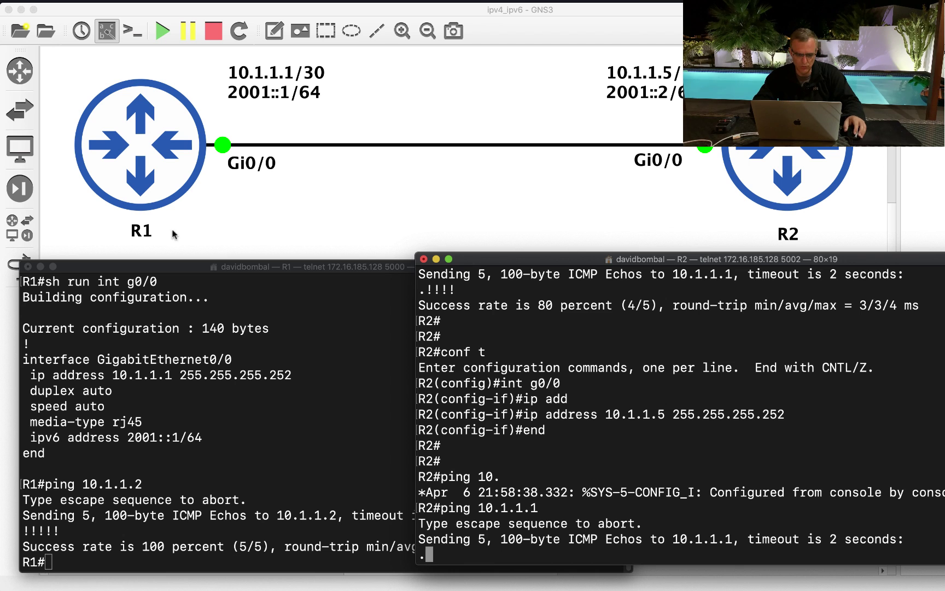
left_click(222, 462)
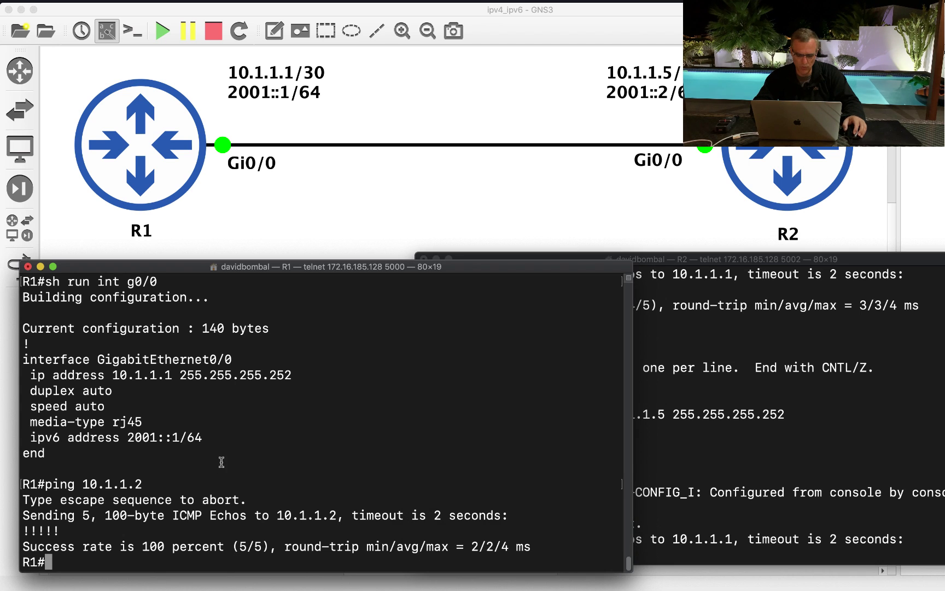
left_click(905, 405)
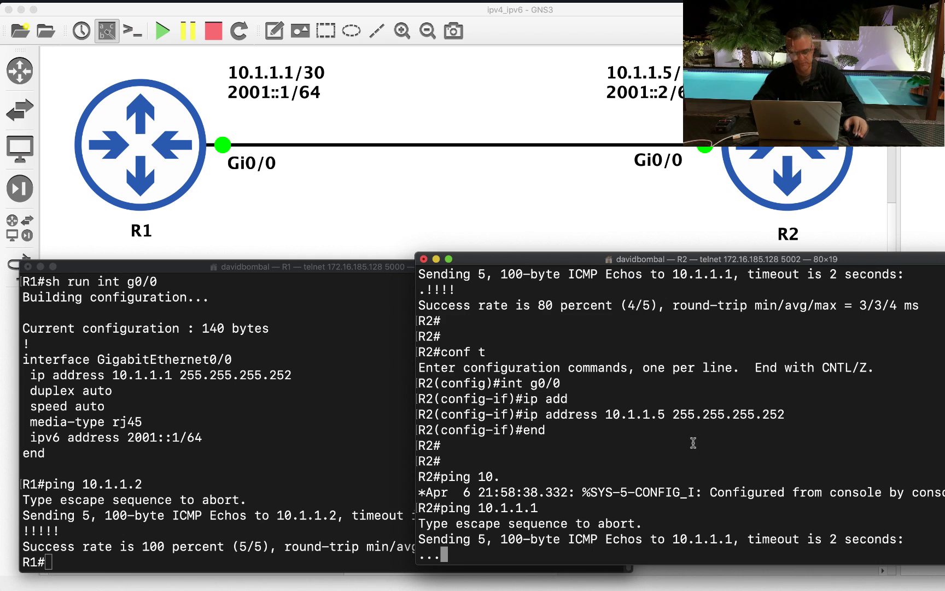
Step: From the R1 console, ping the IPv6 addresses 2001::1 and 2001::2
left_click(547, 454)
type("ping ")
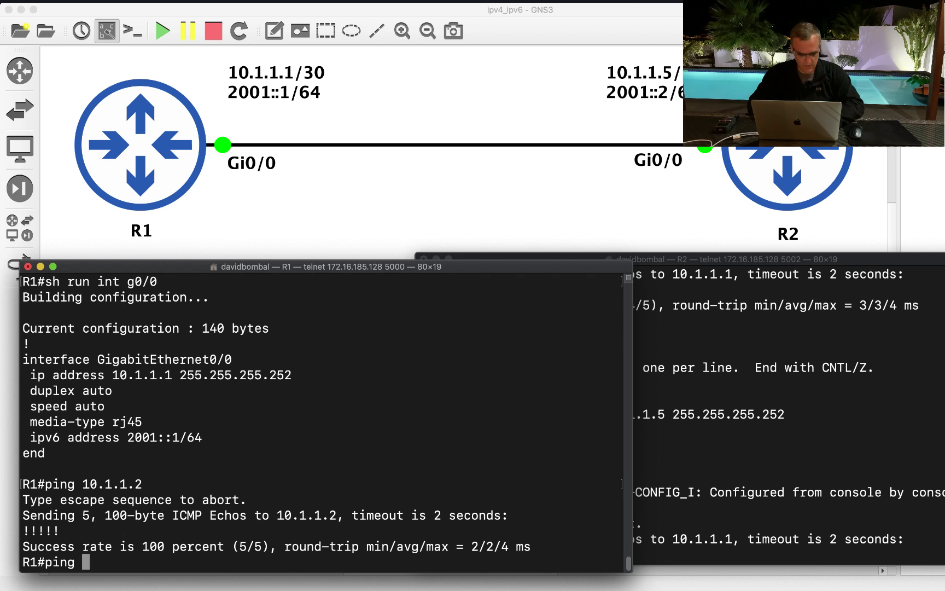
type("2001")
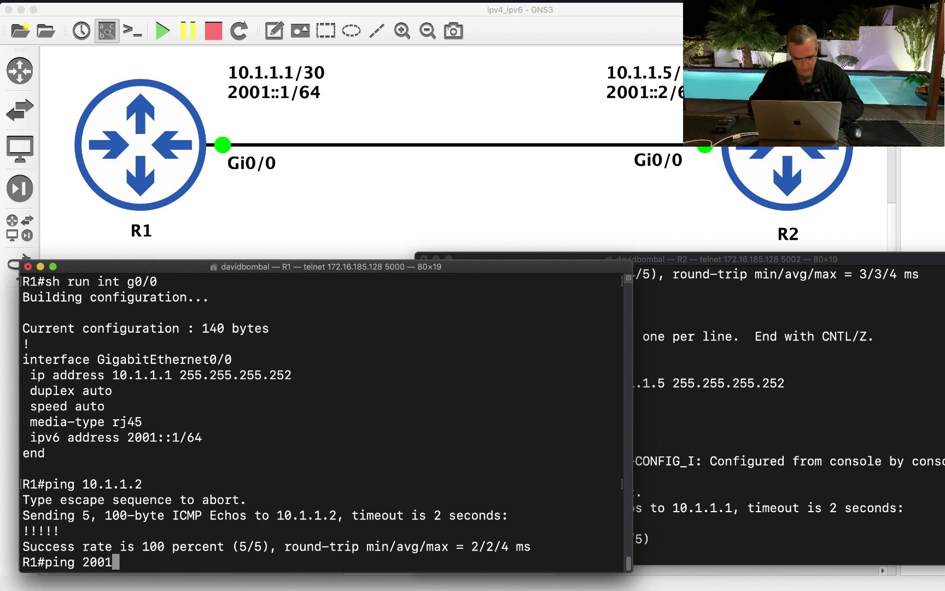
type("::1")
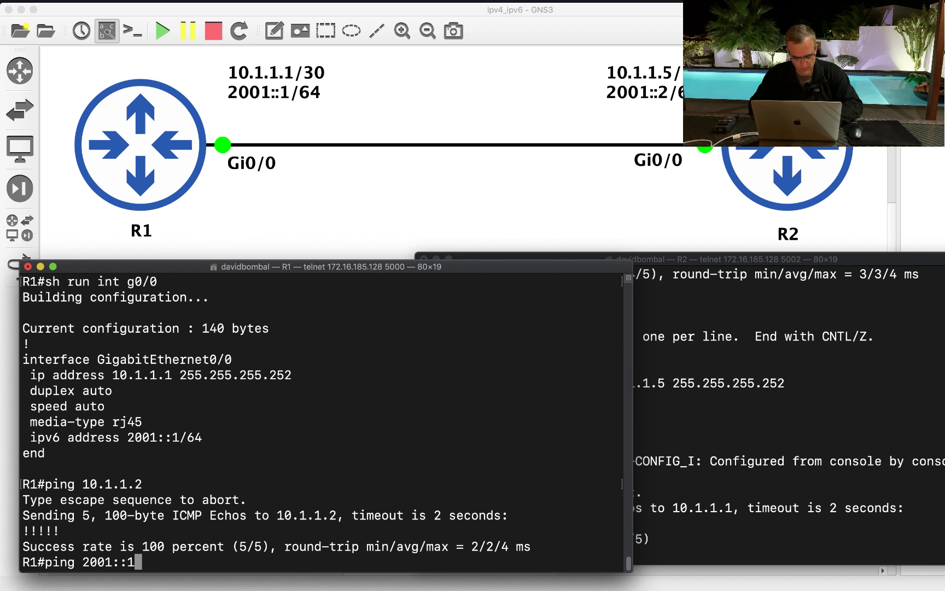
key("Return")
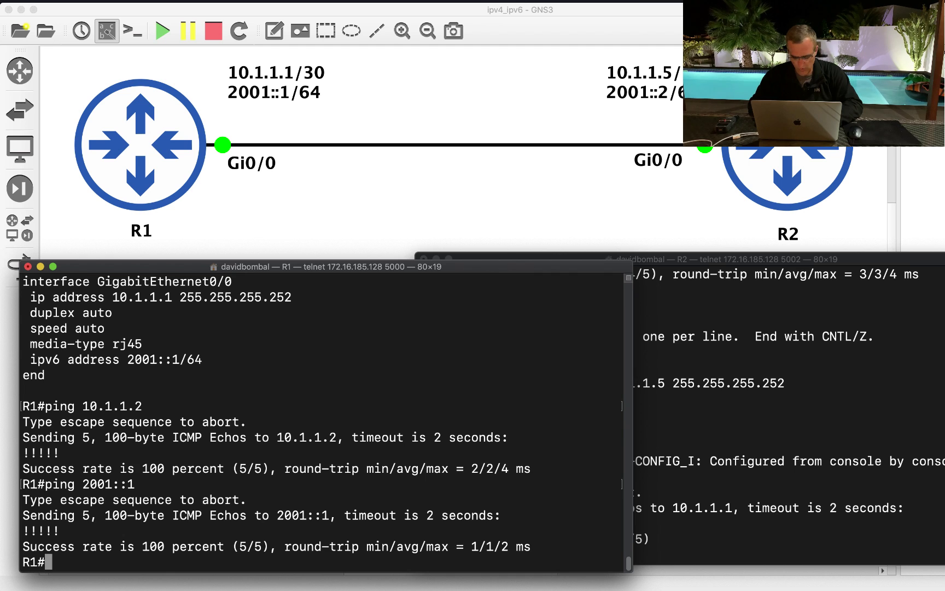
key("Up")
key("BackSpace")
type("2001::2")
key("Return")
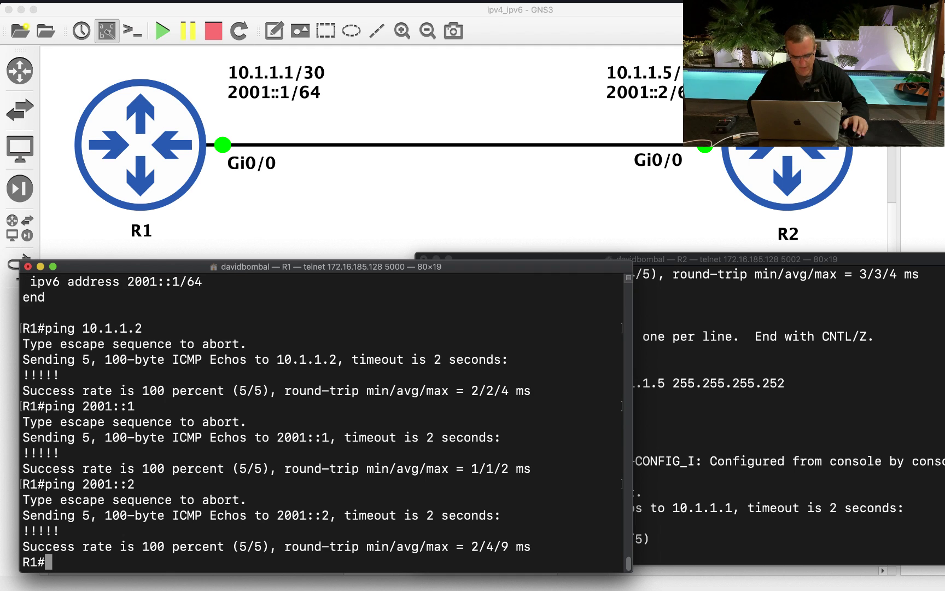
Step: Show R1's IPv6 details for g0/0 and highlight its global unicast address
type("show ")
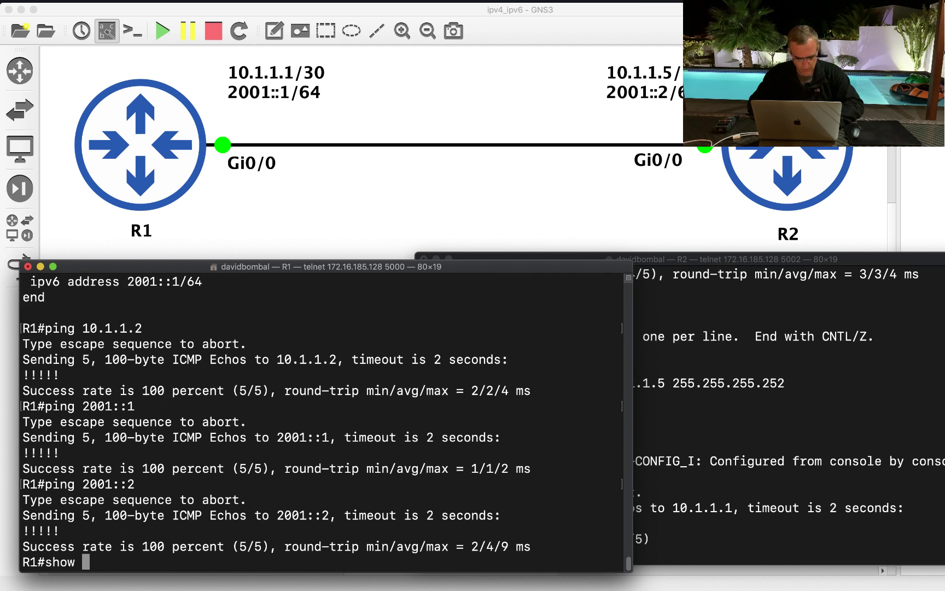
type("ipv6 int g0/0")
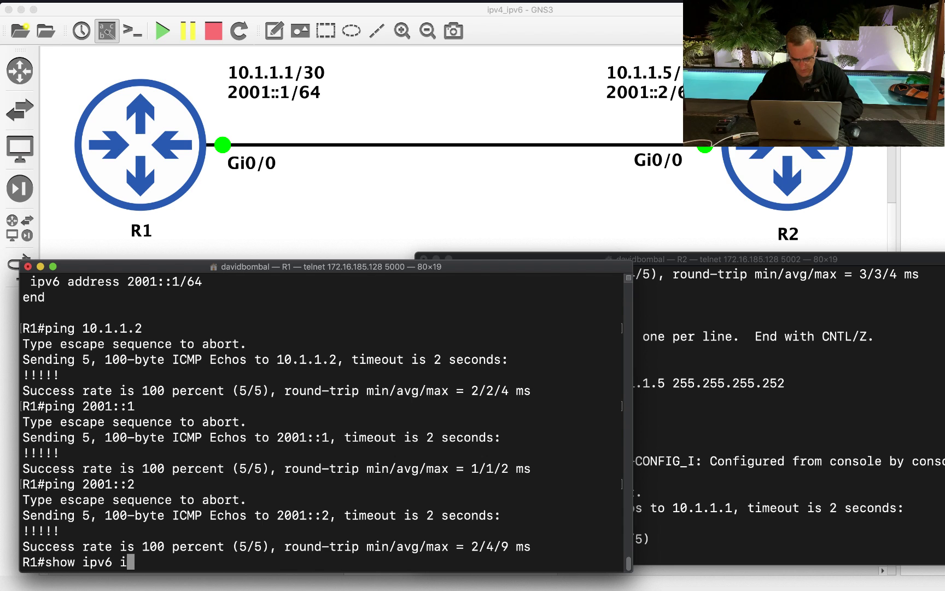
key("Return")
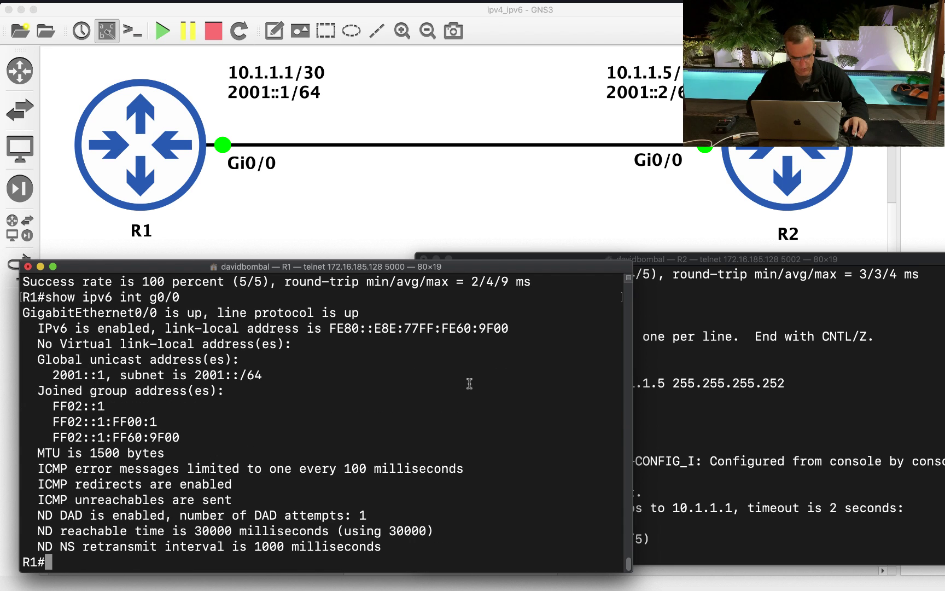
scroll(450, 375, "up", 2)
scroll(116, 376, "down", 1)
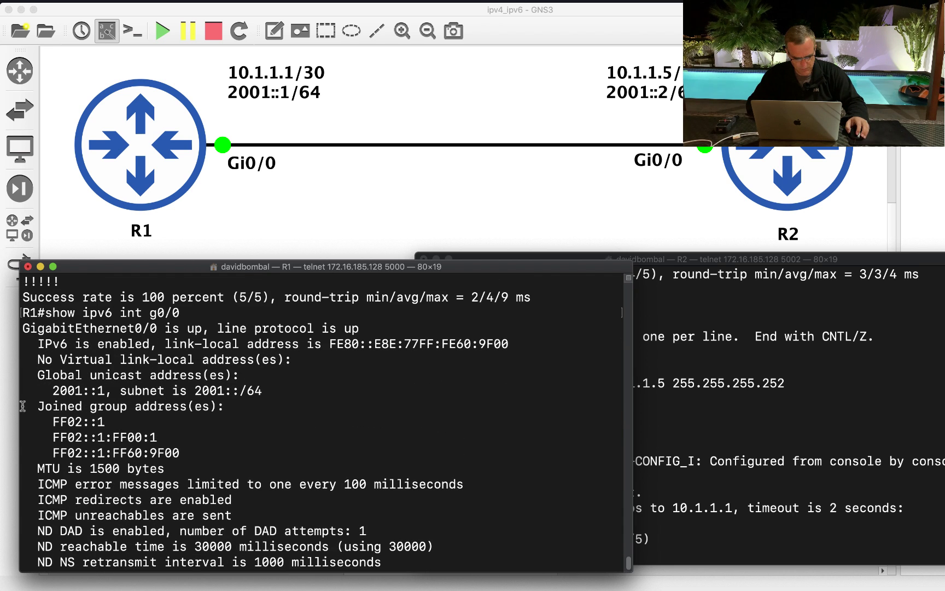
left_click_drag(30, 375, 113, 391)
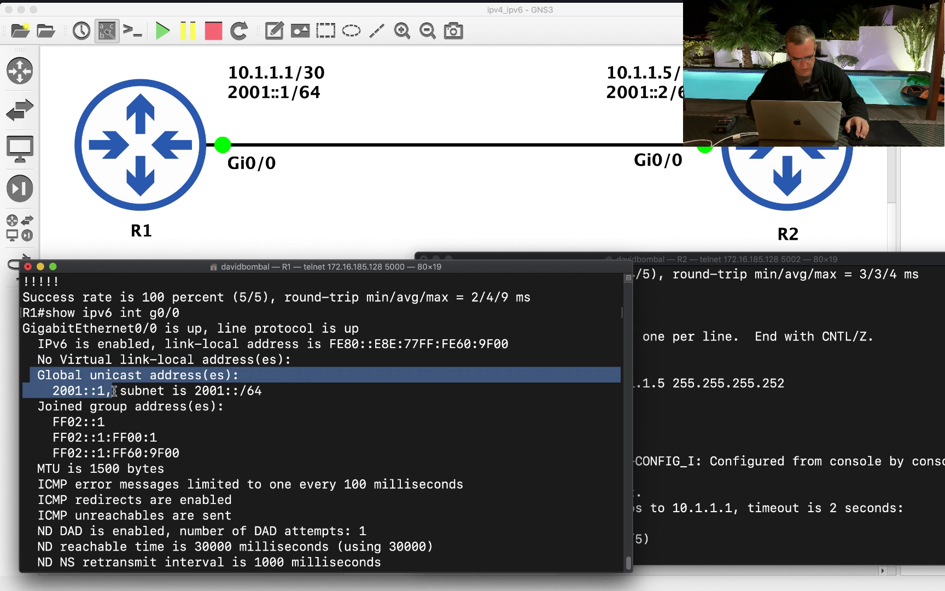
left_click(315, 353)
Step: Show the IPv6 details of g0/0 on R2 with the command "show ipv6 int g0/0"
left_click(802, 417)
type("show ipt i")
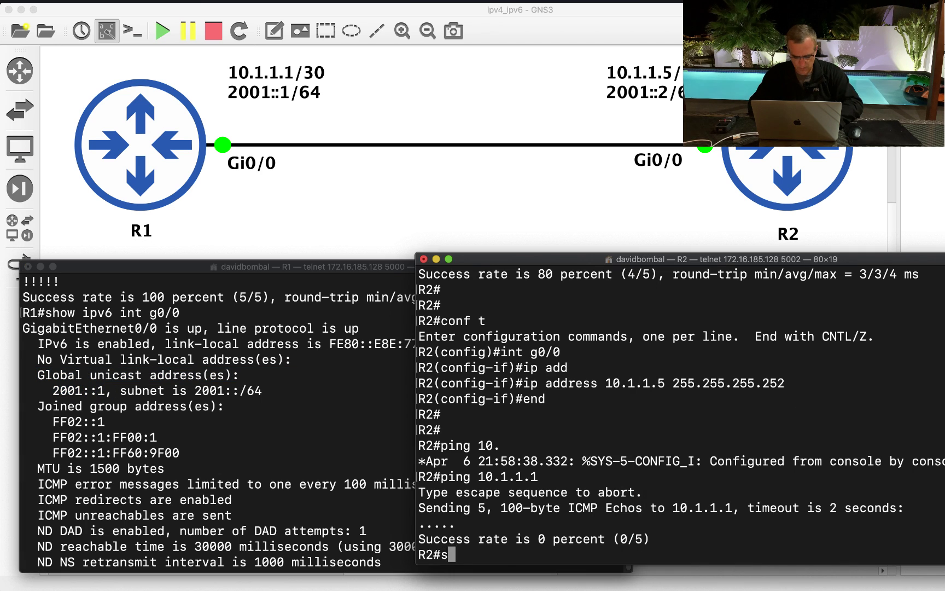
key("BackSpace")
key("BackSpace")
key("BackSpace")
type("int")
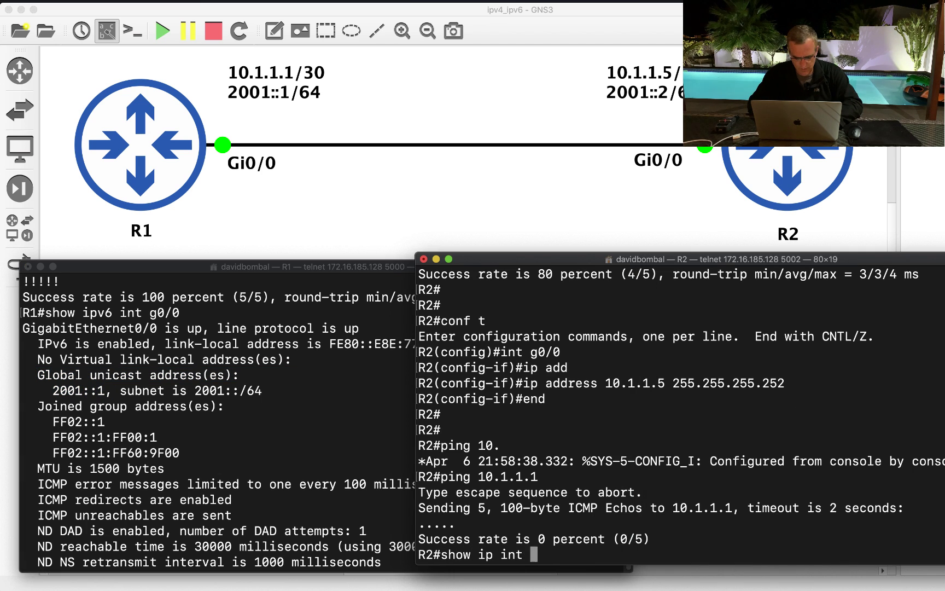
type(" g0")
key("BackSpace")
key("BackSpace")
key("BackSpace")
key("BackSpace")
key("BackSpace")
key("BackSpace")
key("BackSpace")
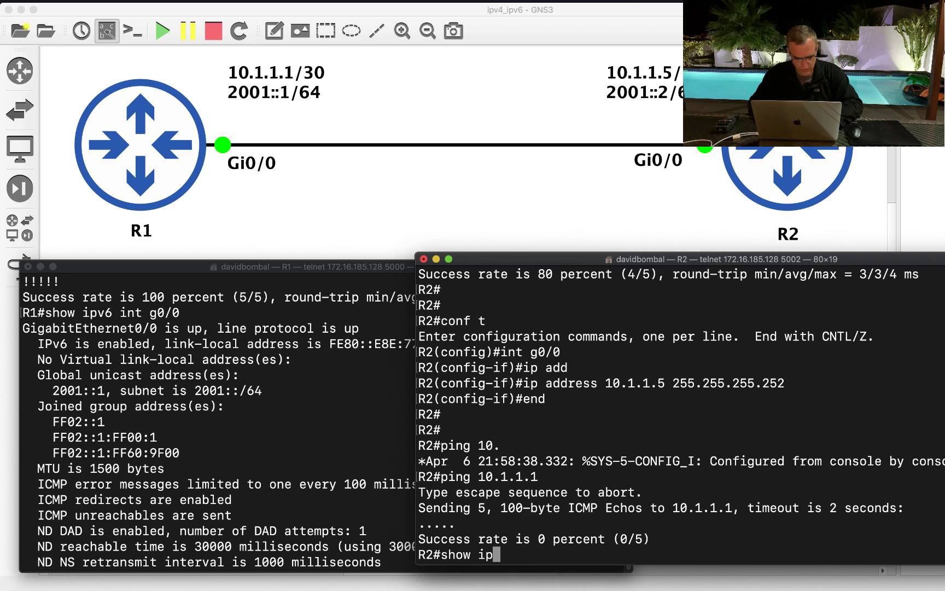
type("v6 int g0/0")
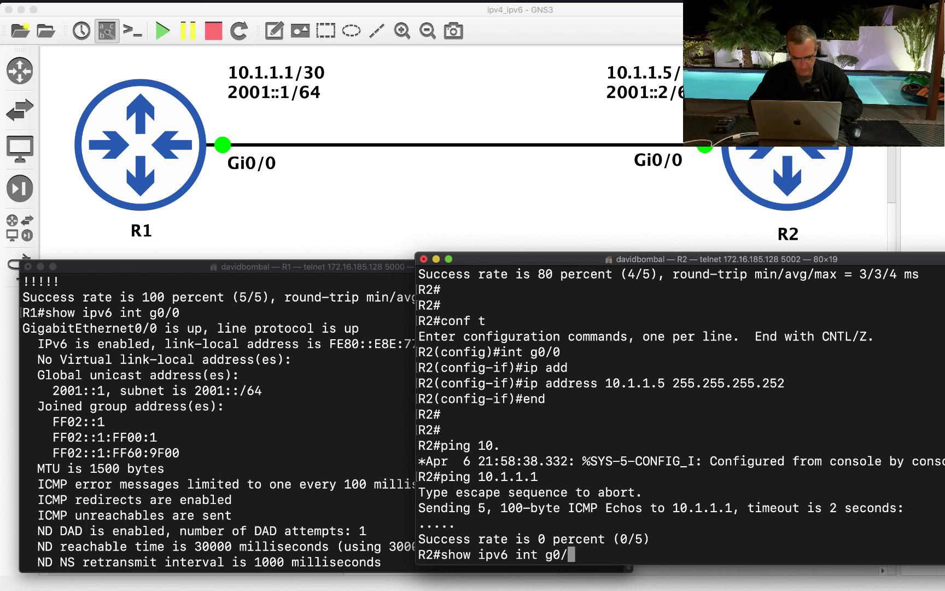
key("Return")
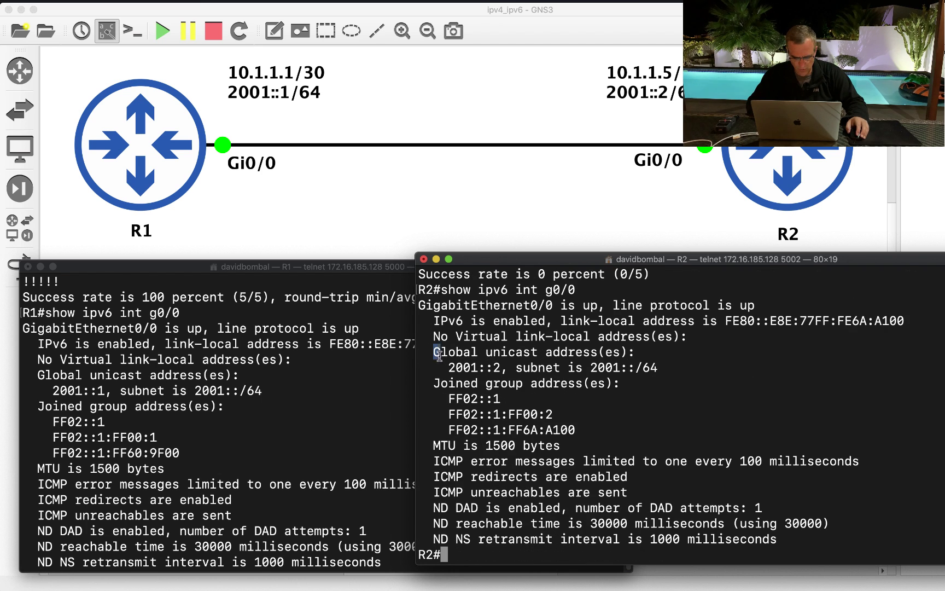
Step: Highlight R2's global unicast address, then compare the IPv6 subnets on R2 and R1 by highlighting each
left_click_drag(434, 352, 508, 366)
left_click_drag(444, 368, 494, 368)
left_click(501, 399)
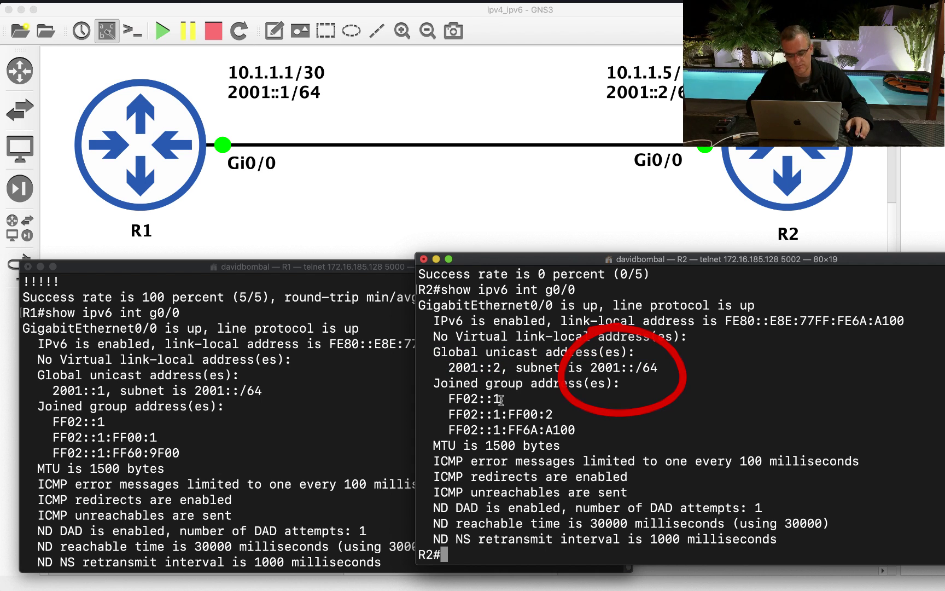
mouse_move(658, 367)
left_mouse_down()
mouse_move(546, 352)
mouse_move(569, 367)
mouse_move(516, 367)
left_mouse_up()
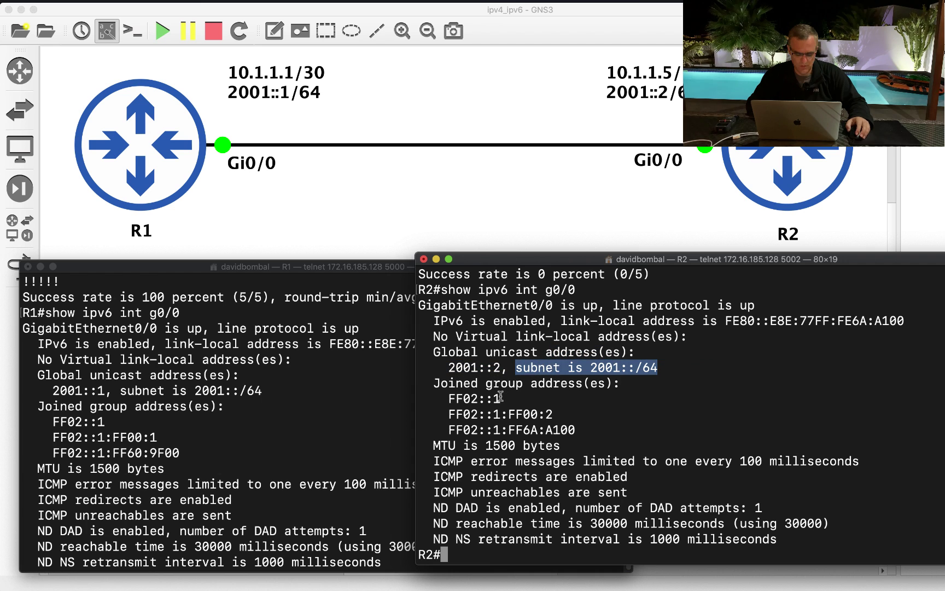
left_click(261, 395)
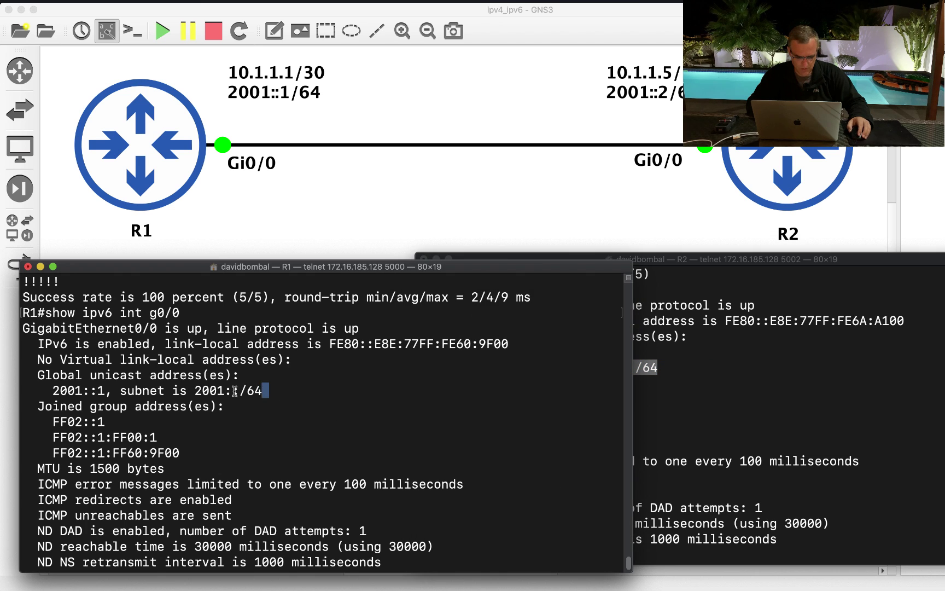
left_click_drag(235, 390, 120, 391)
Step: Ping R1's IPv6 address 2001::1 from the R2 console
left_click(715, 436)
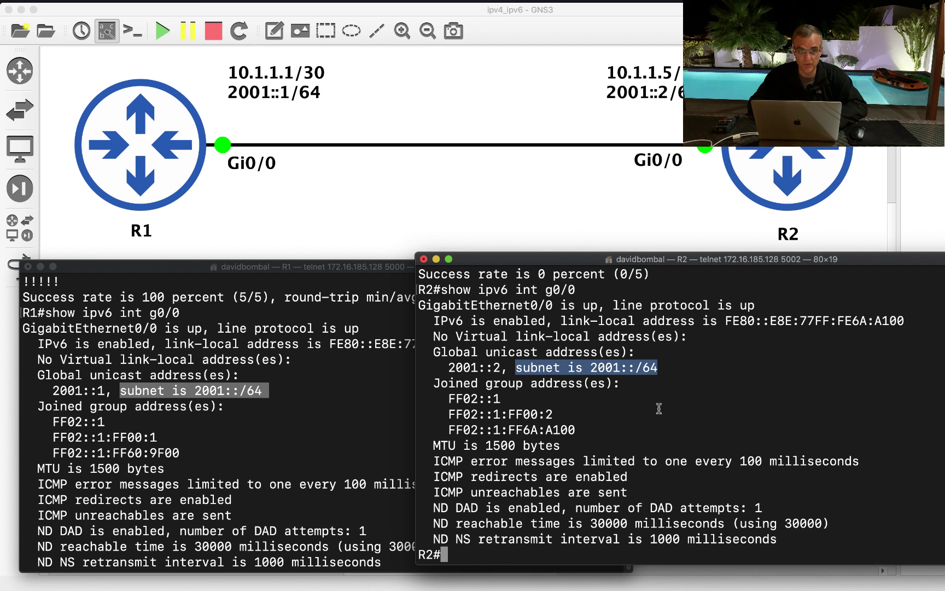
type("ping 20")
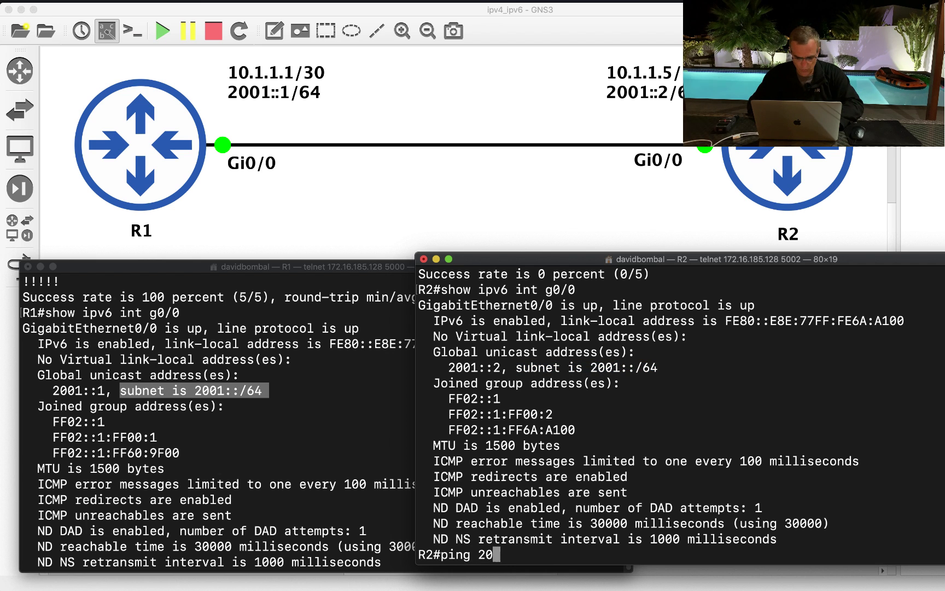
type("01::1")
key("Return")
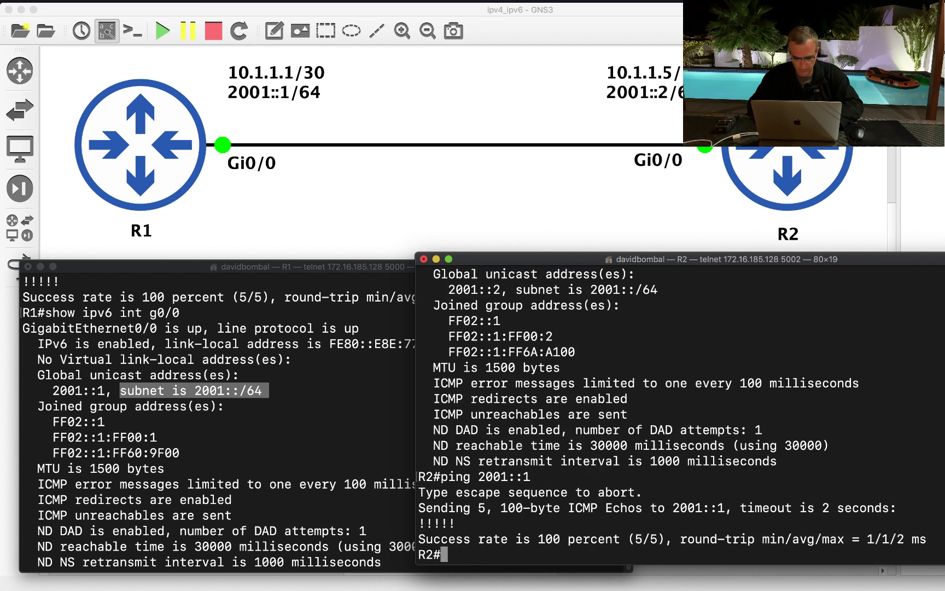